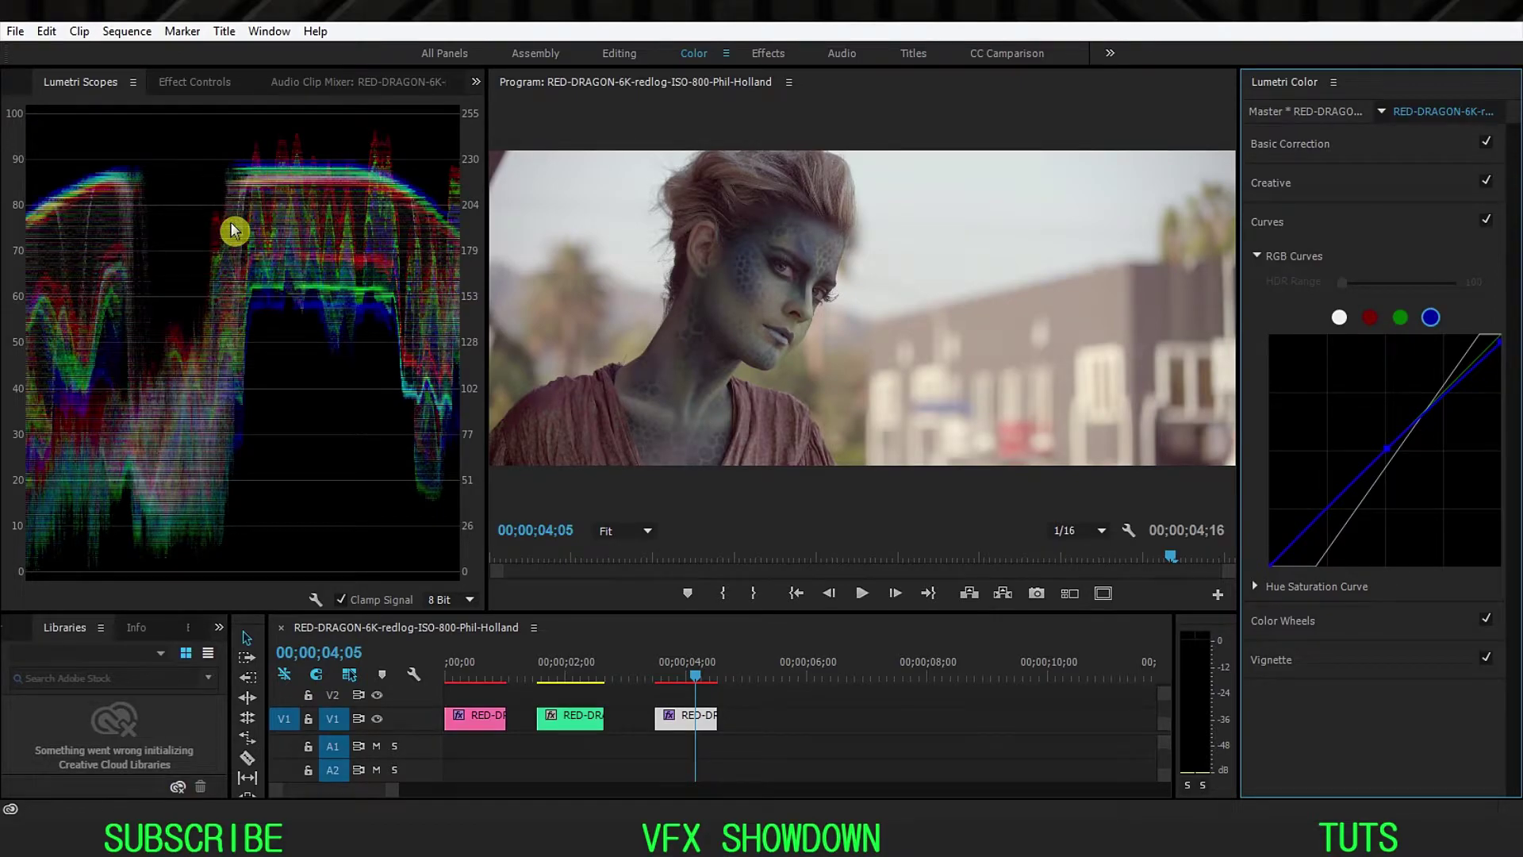
Collapse Curves and set the scopes to show only Vectorscope YUV, with Waveform (RGB) unchecked.
click(1264, 228)
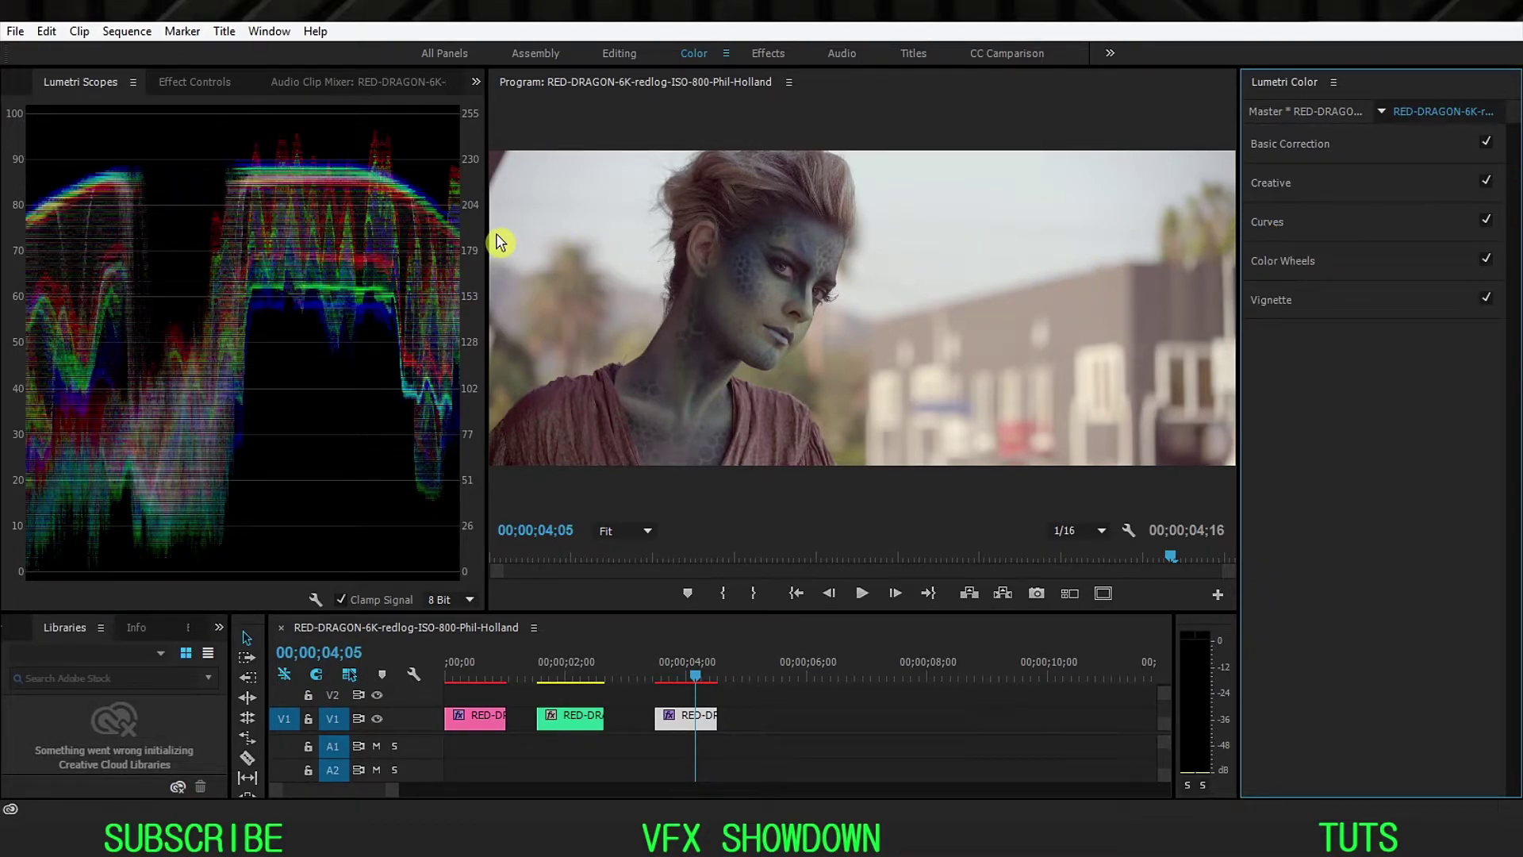
right_click(234, 208)
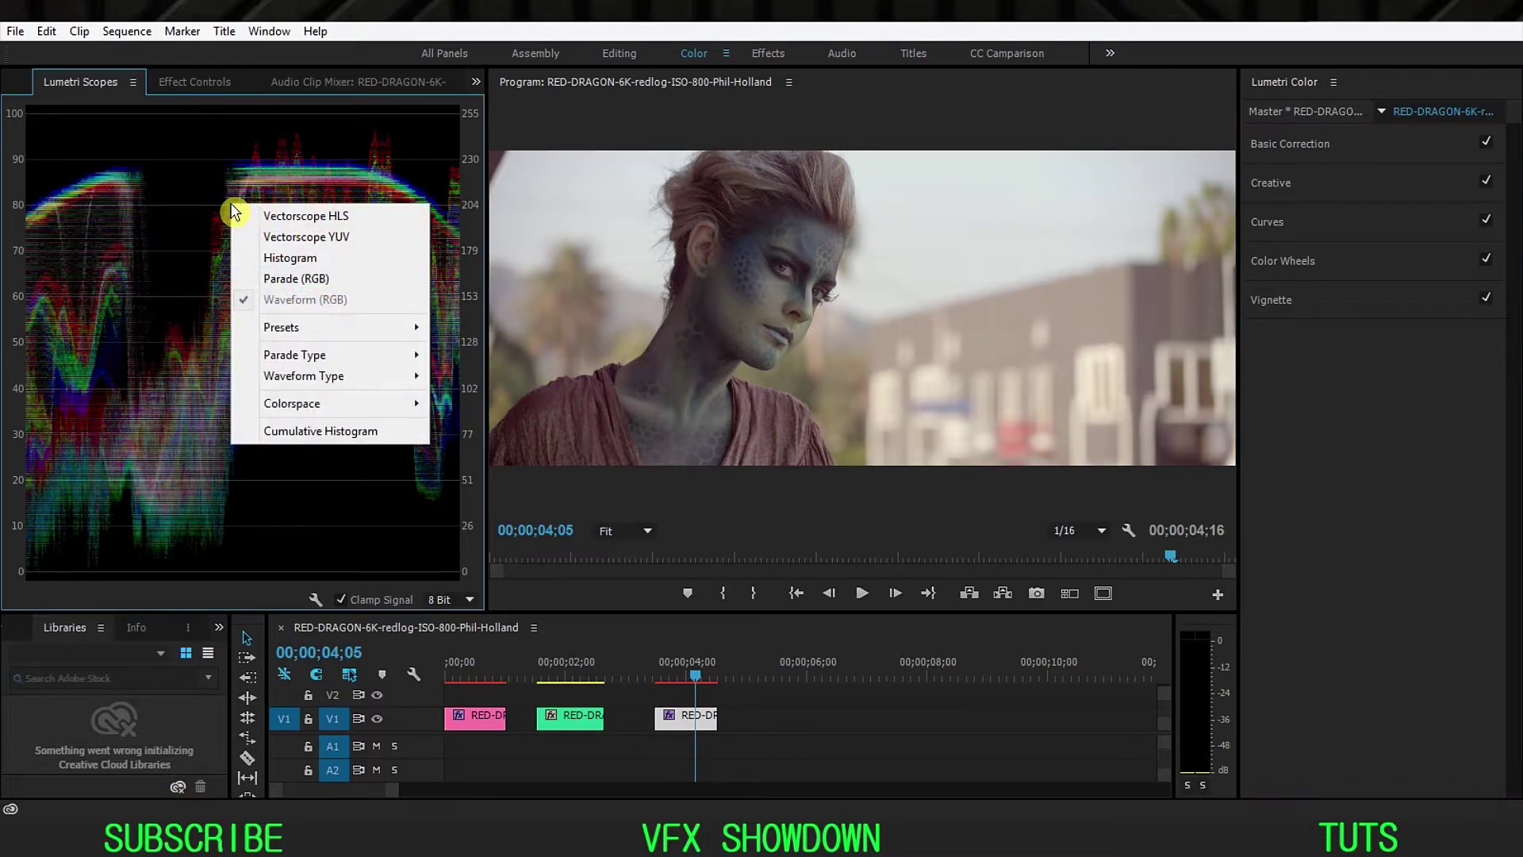
click(301, 242)
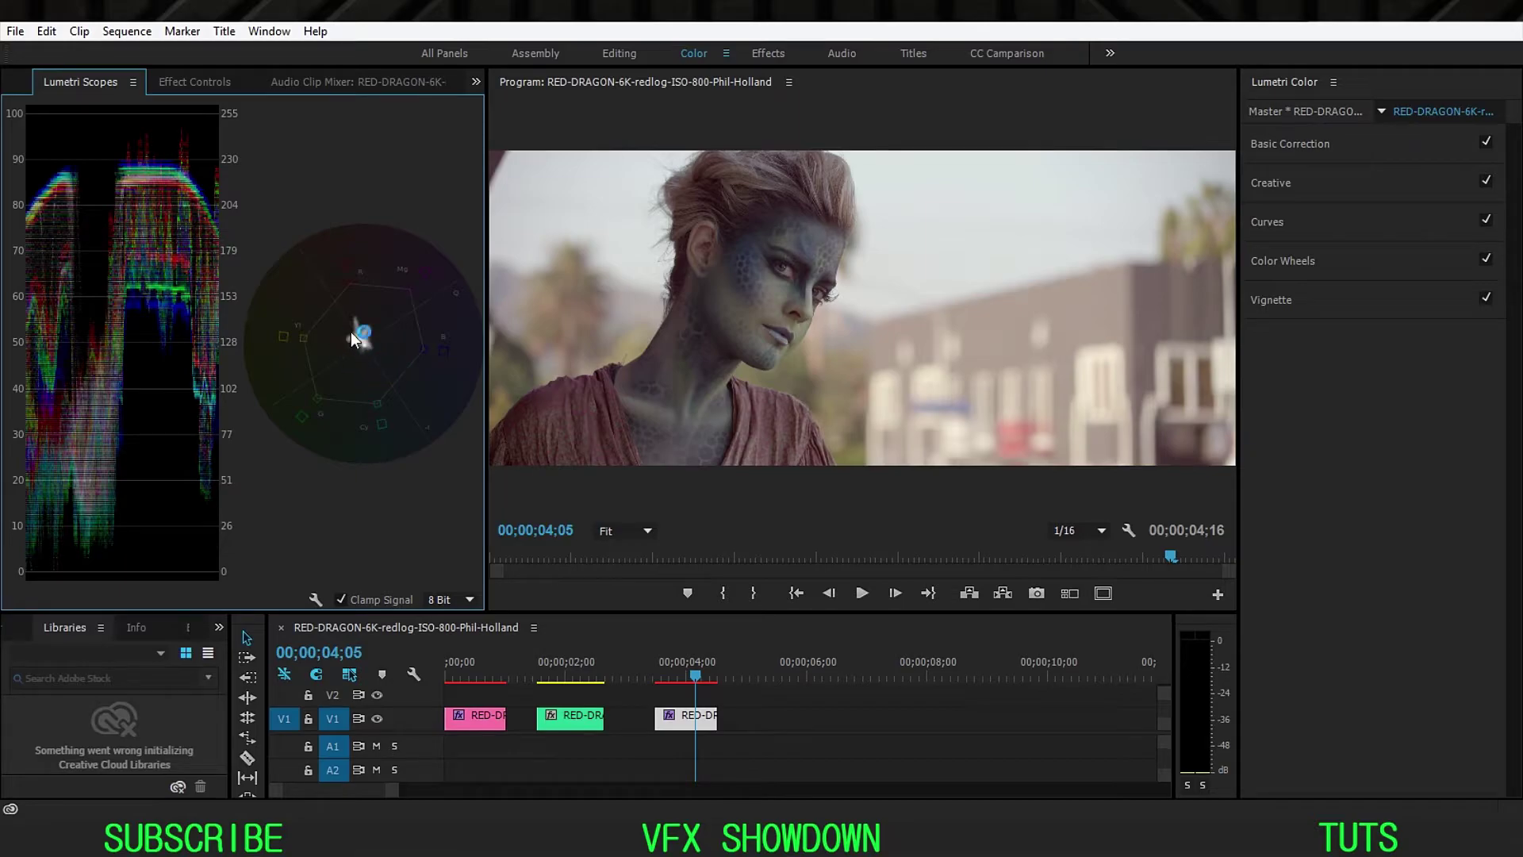
right_click(300, 333)
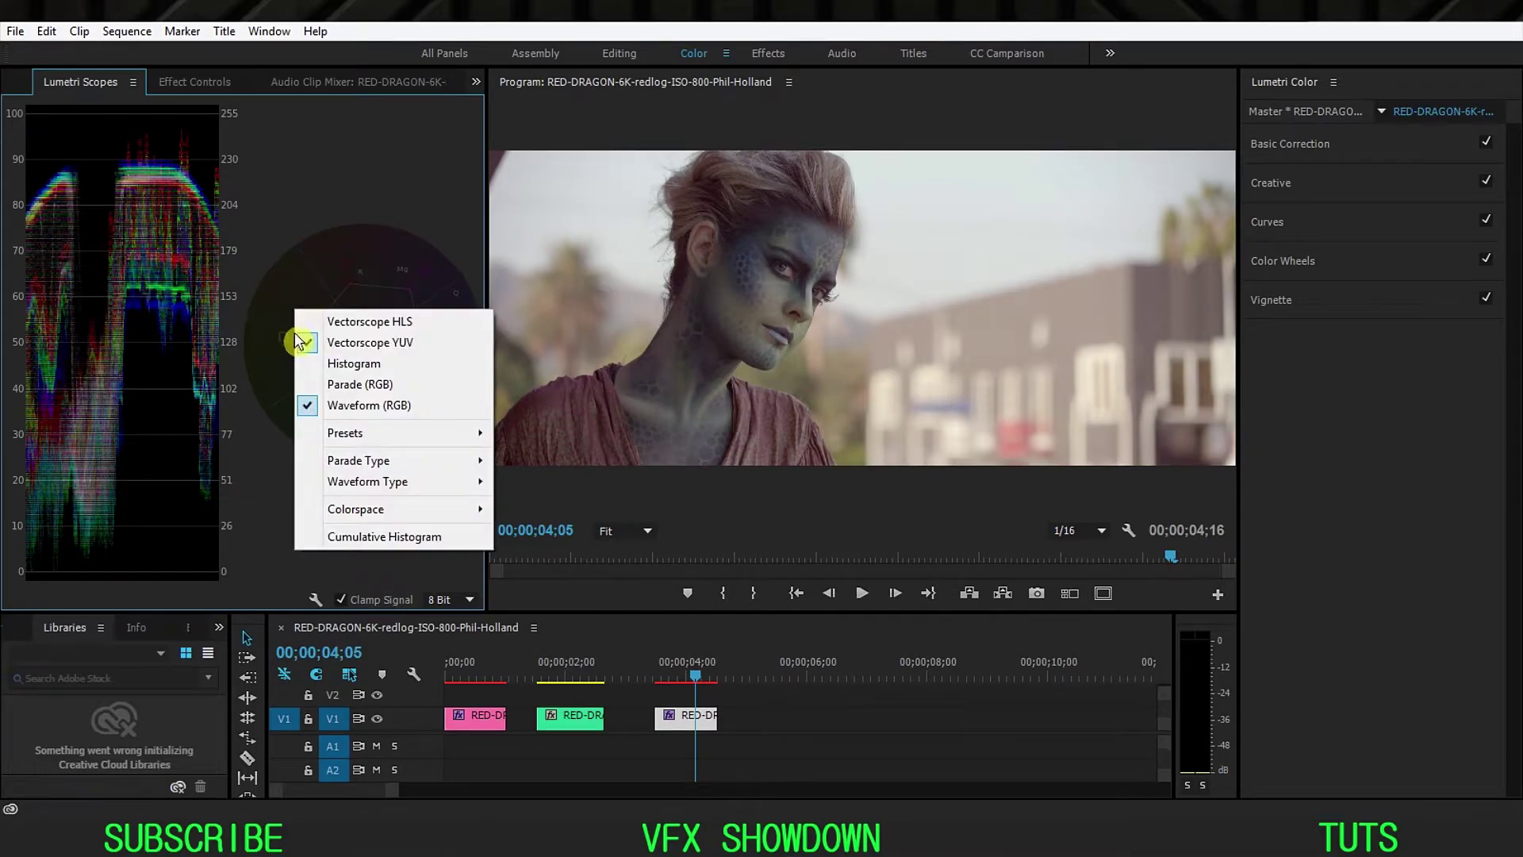
click(308, 403)
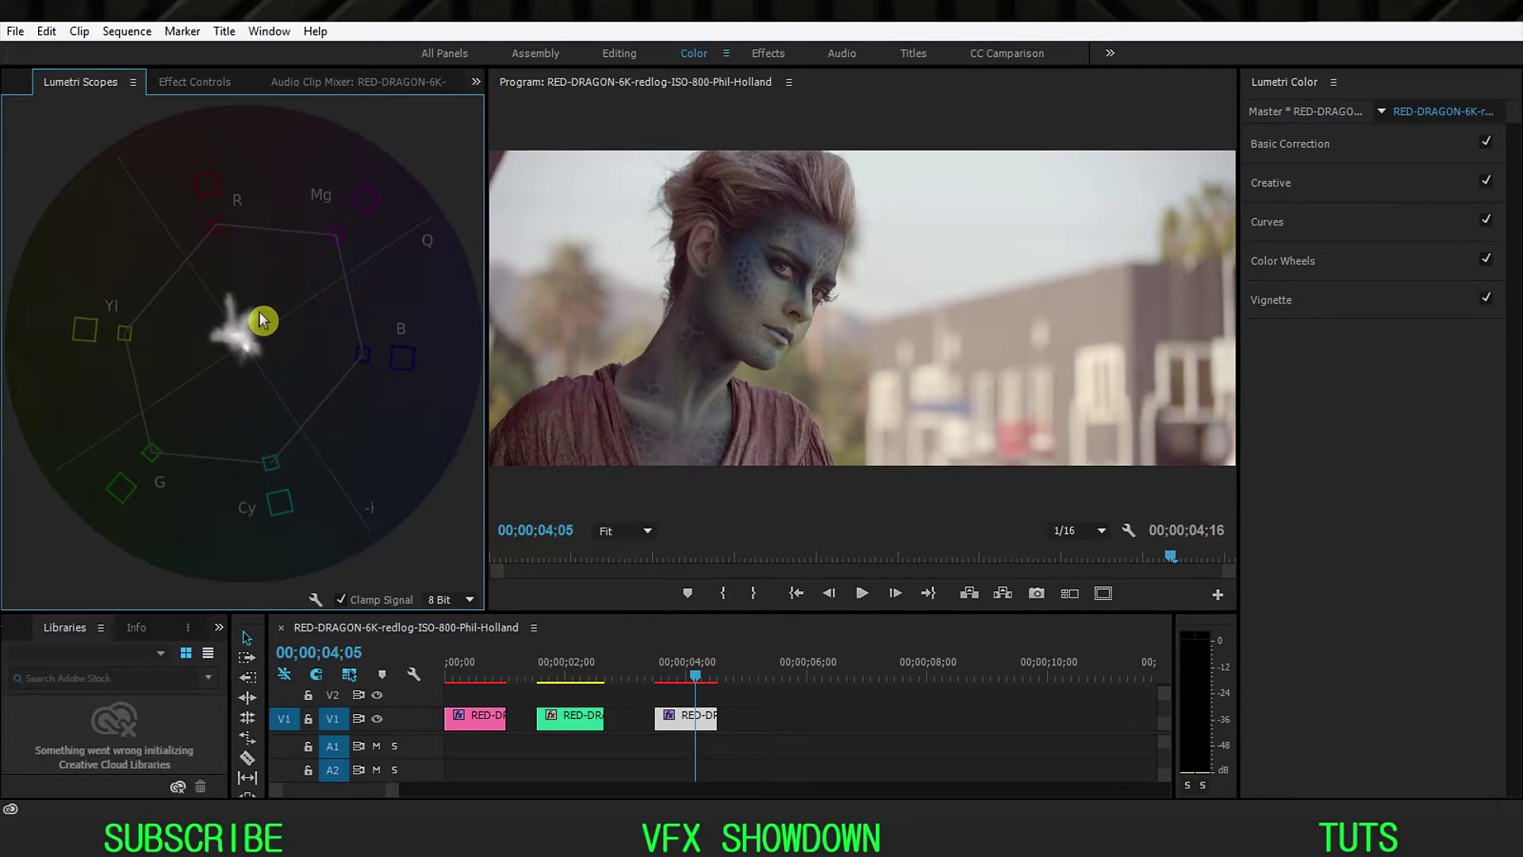
Set the Creative Saturation to 150, after first trying 120 and previewing full-screen.
click(1270, 187)
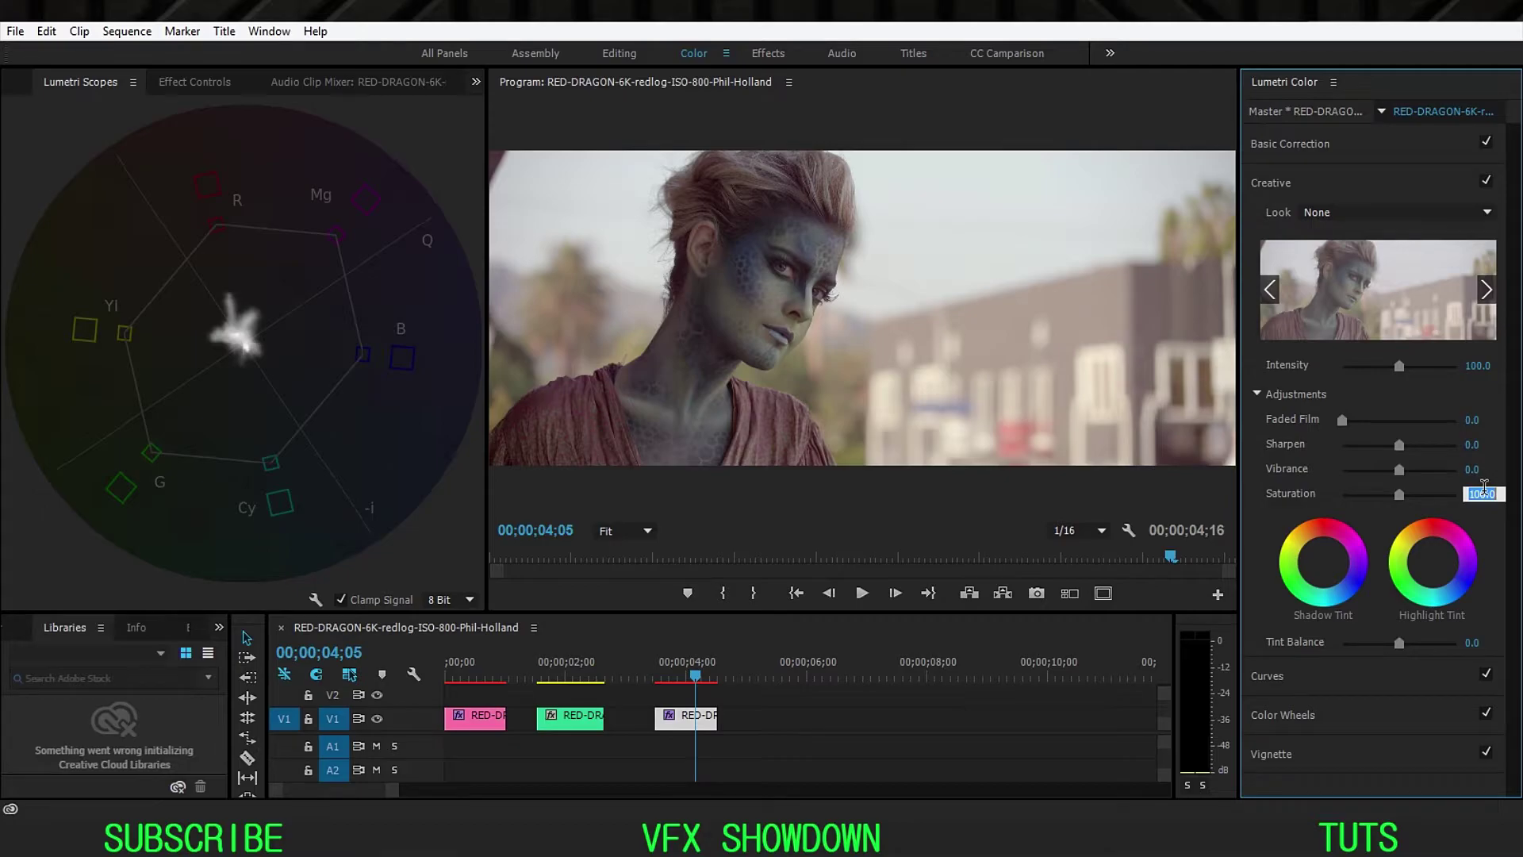
key(Return)
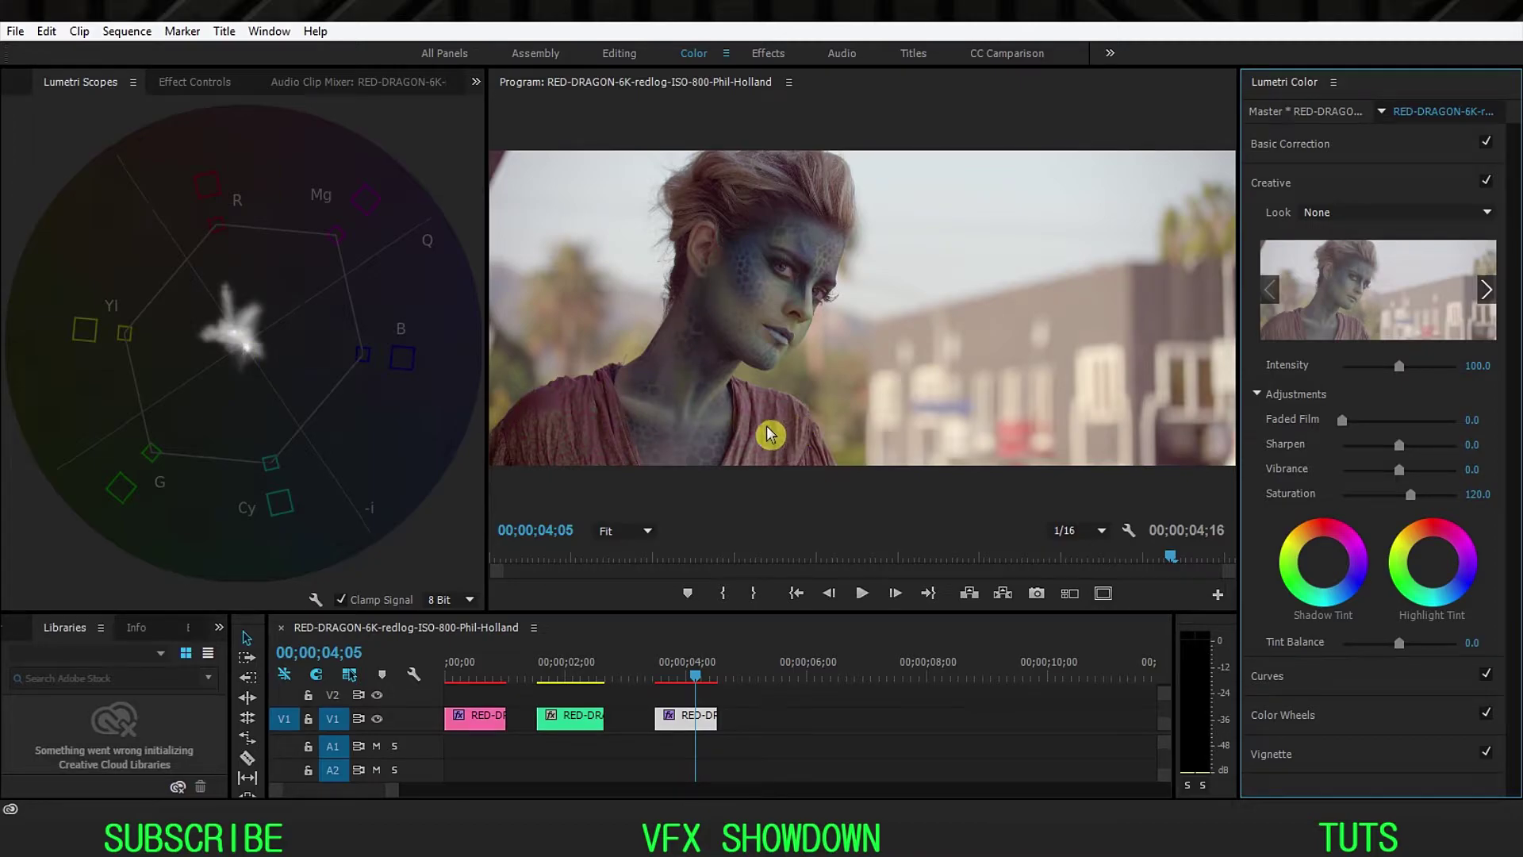
key(grave)
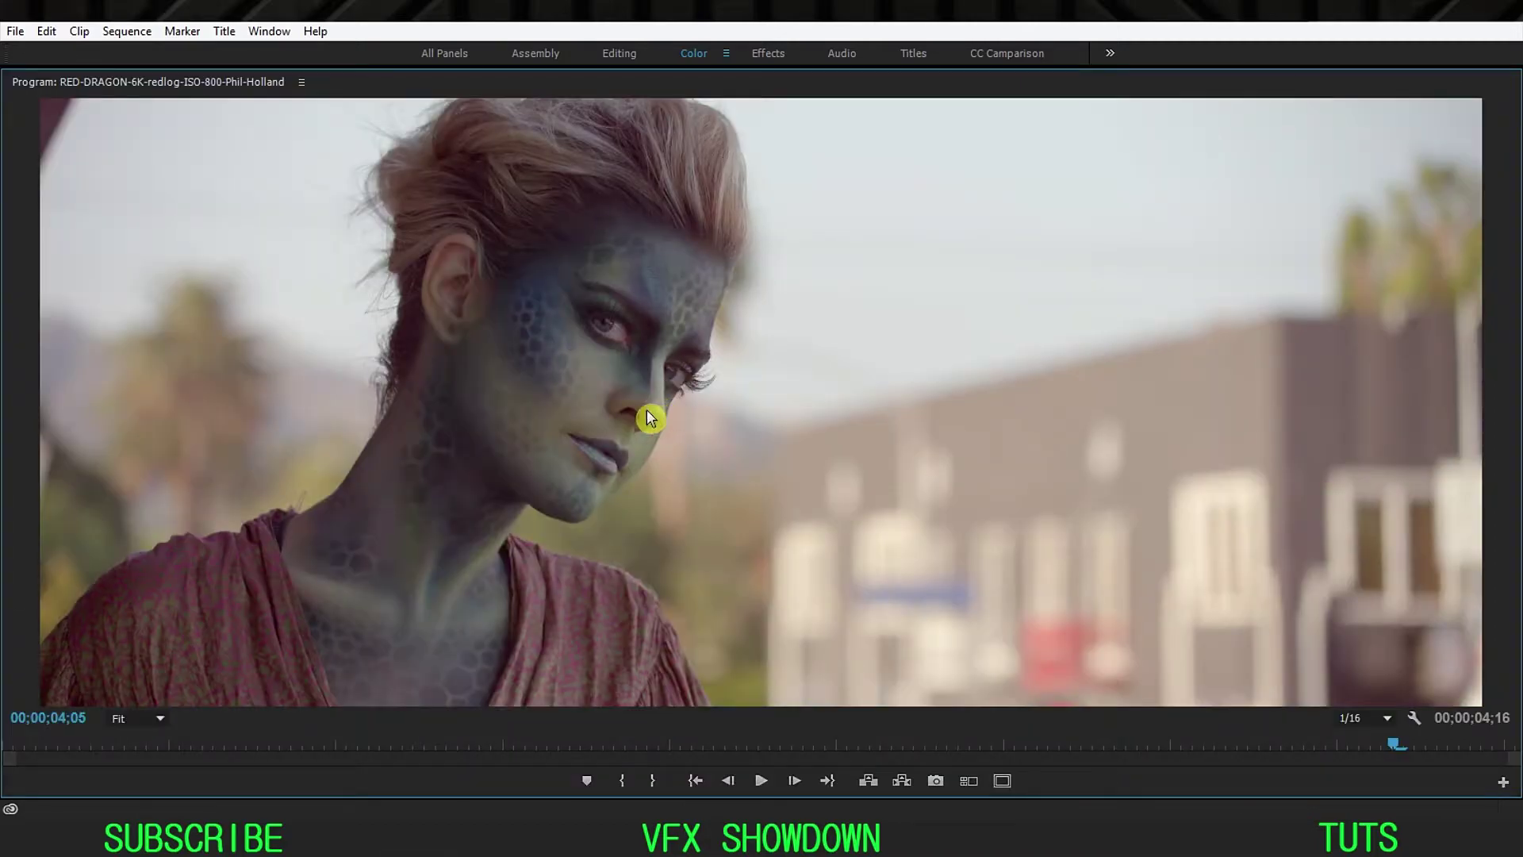
key(grave)
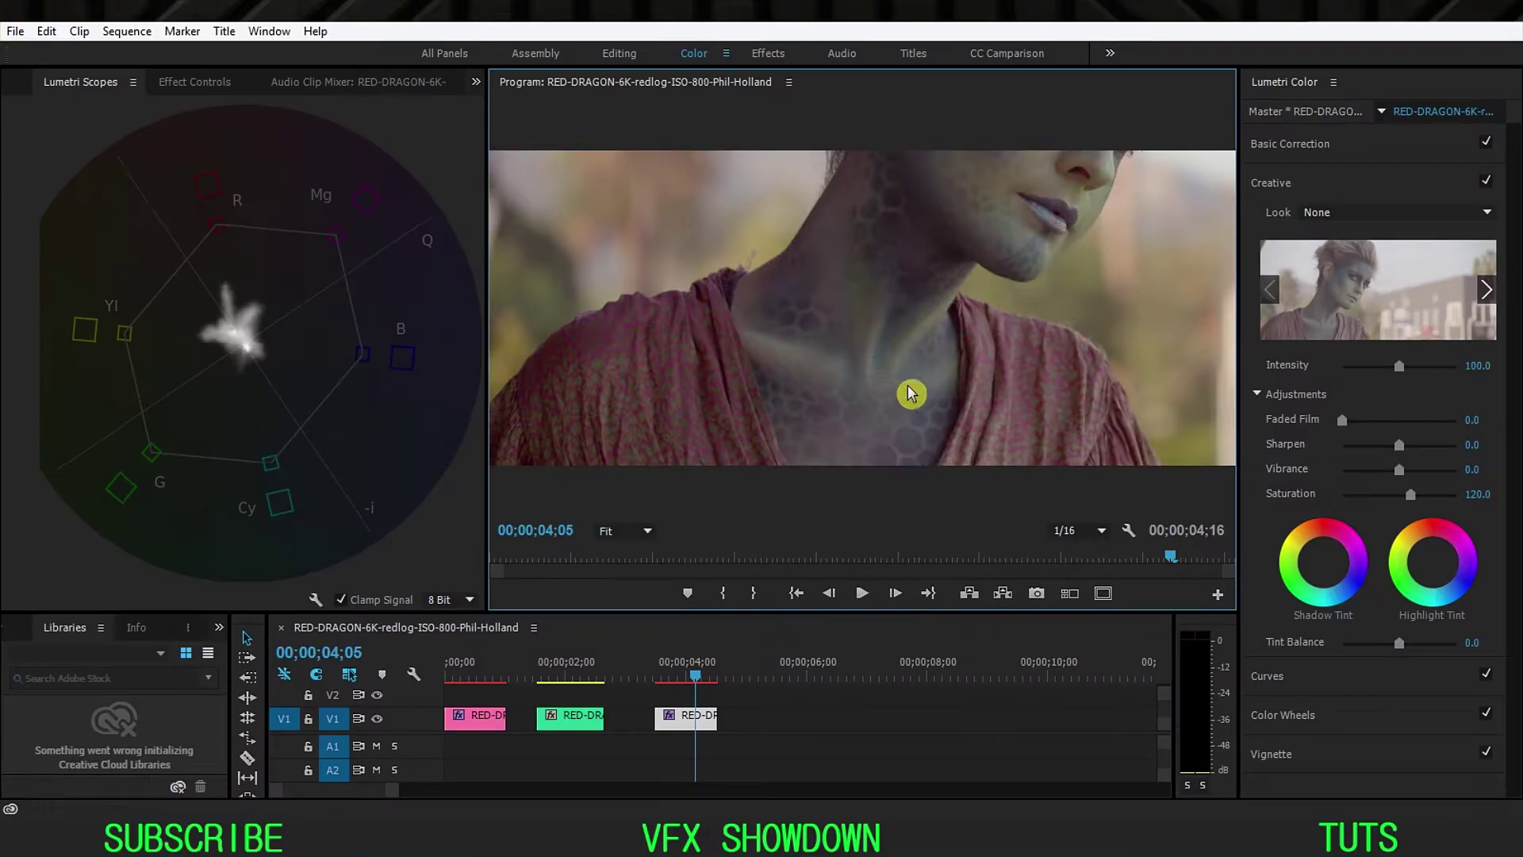
click(1477, 494)
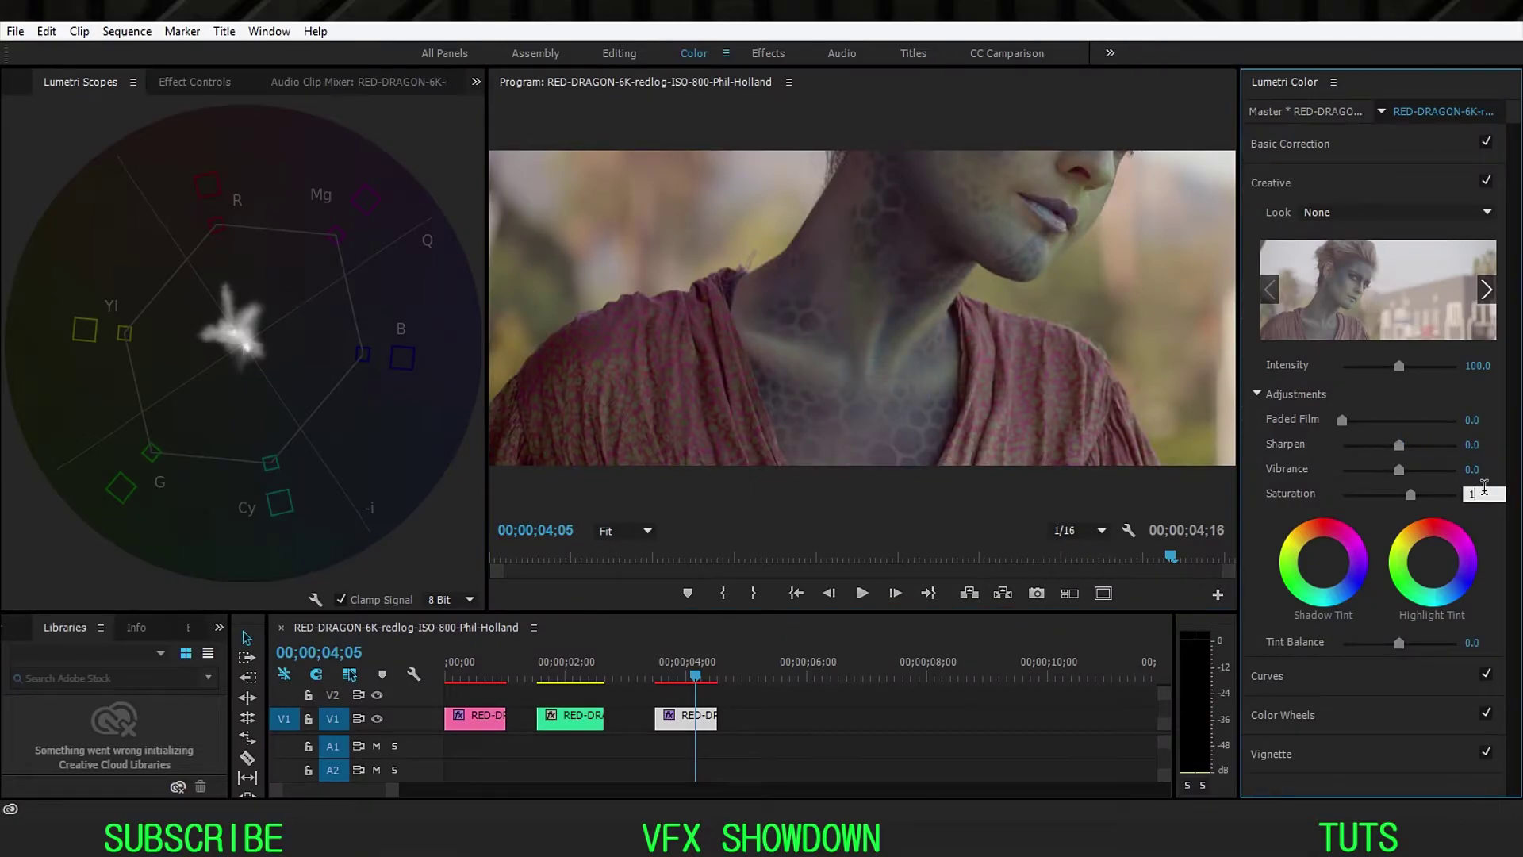
text(150)
key(Return)
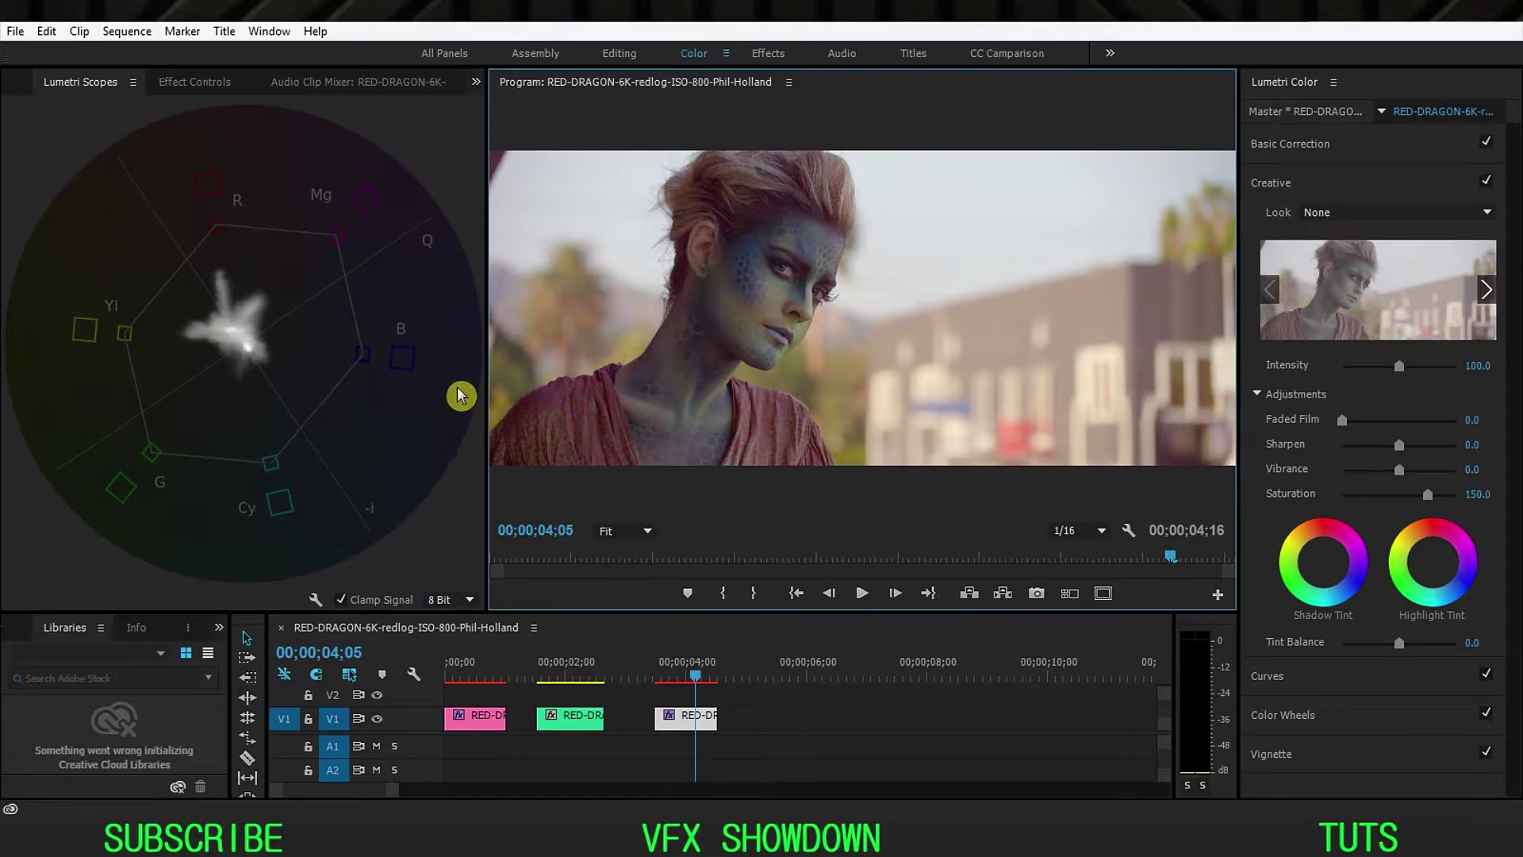
Toggle the Creative adjustments off and on to compare, then collapse Creative.
click(1486, 182)
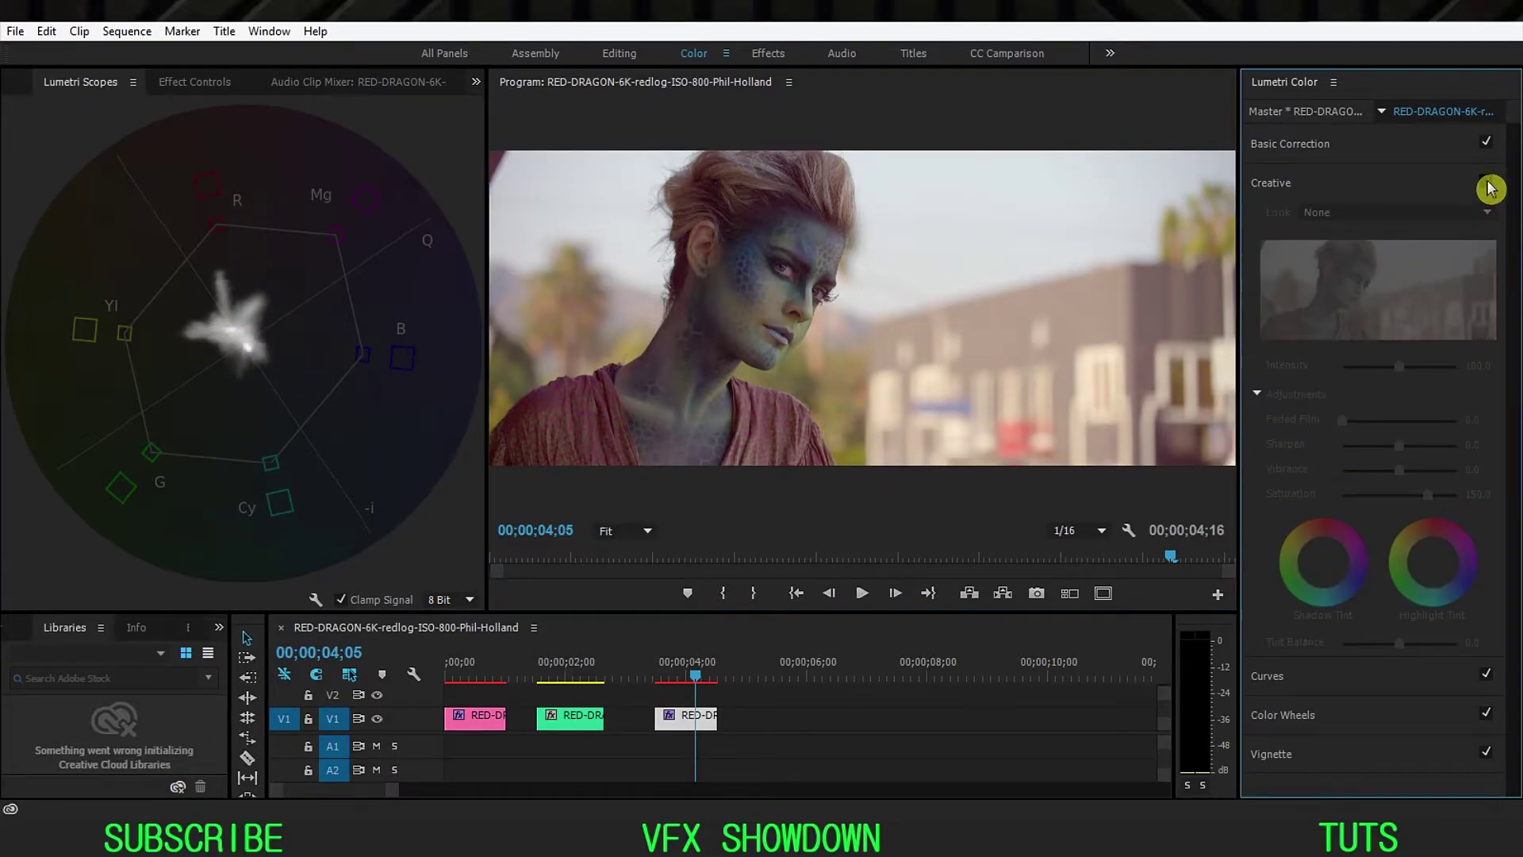
click(1488, 184)
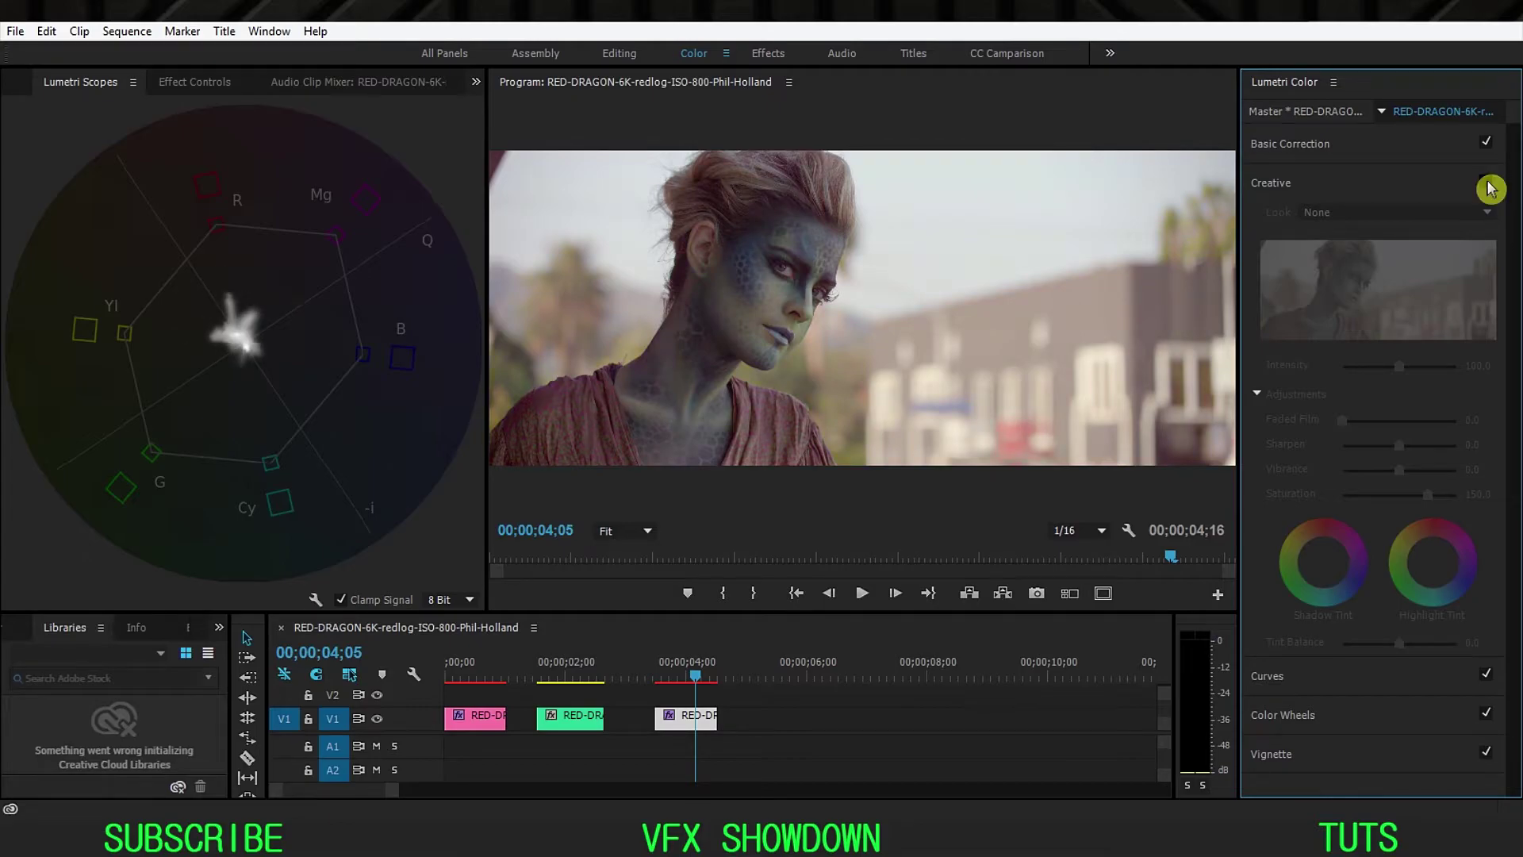
click(1488, 185)
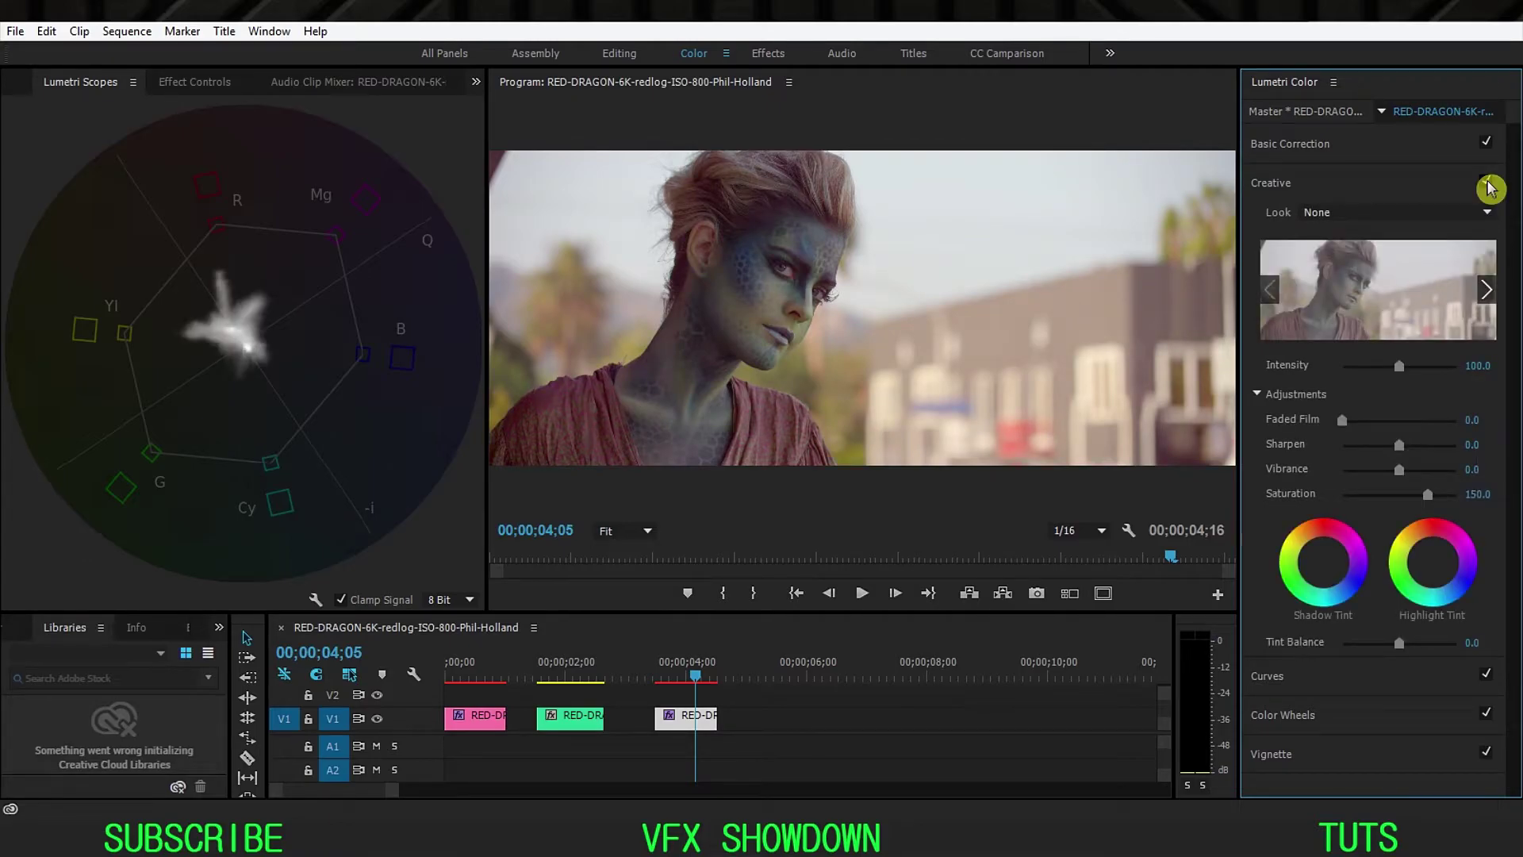
click(1489, 186)
click(1278, 189)
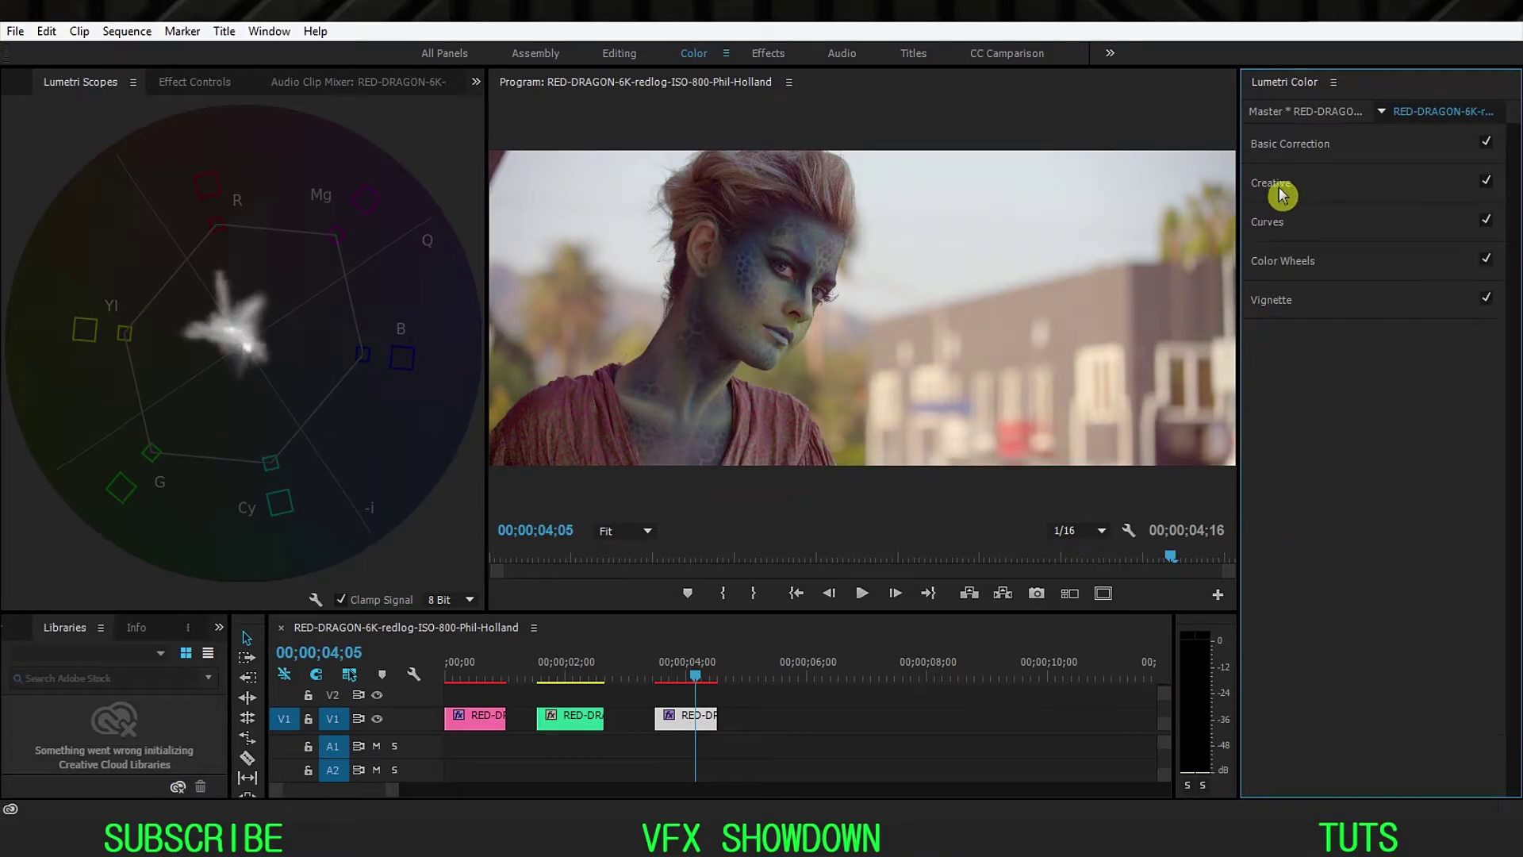
Expand Basic Correction and switch the scopes to show only the RGB waveform.
click(1278, 146)
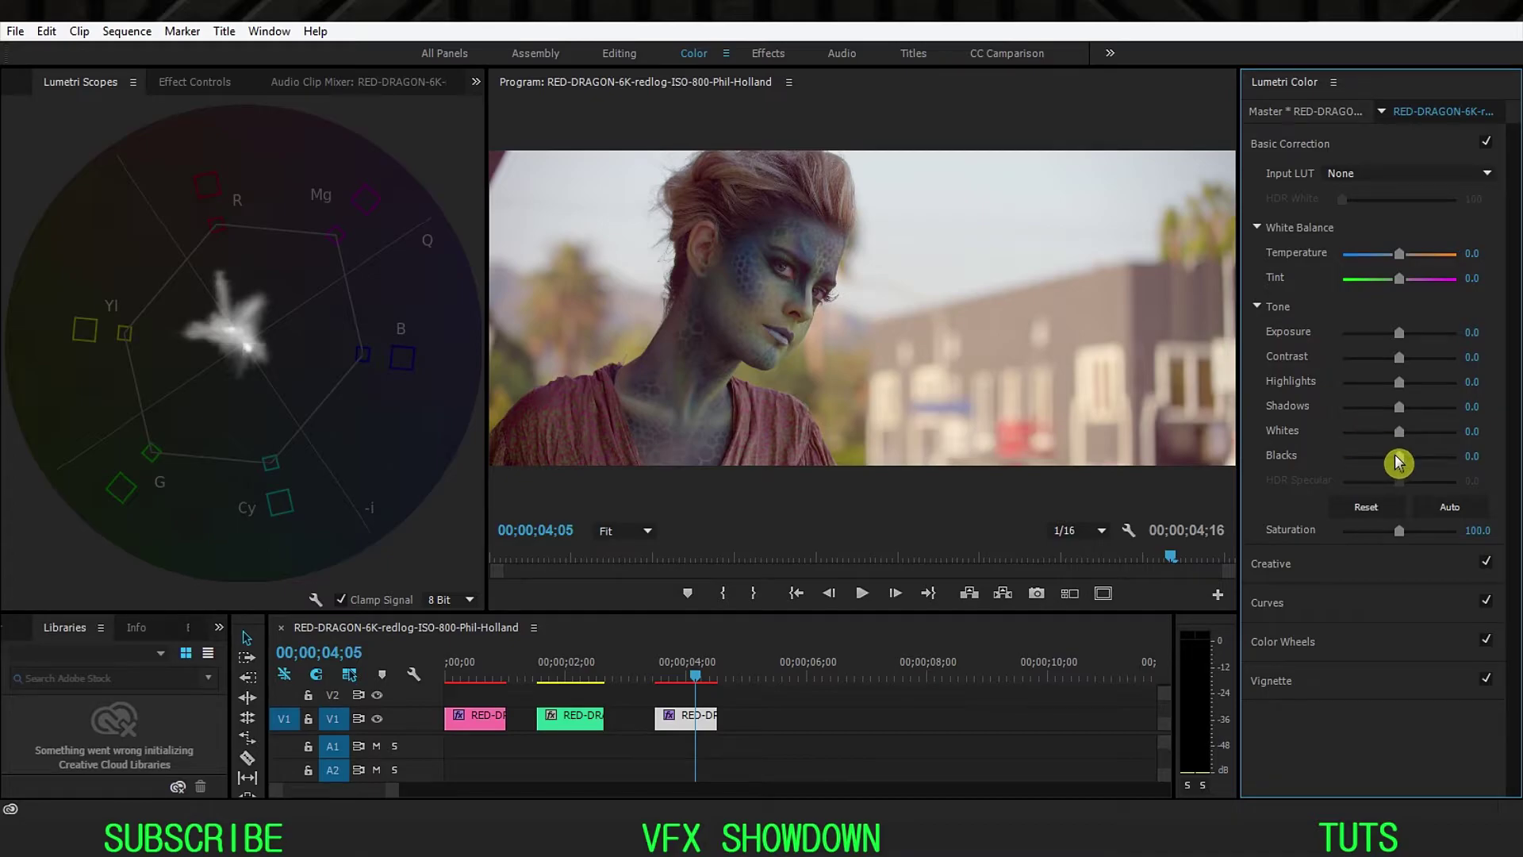
right_click(258, 316)
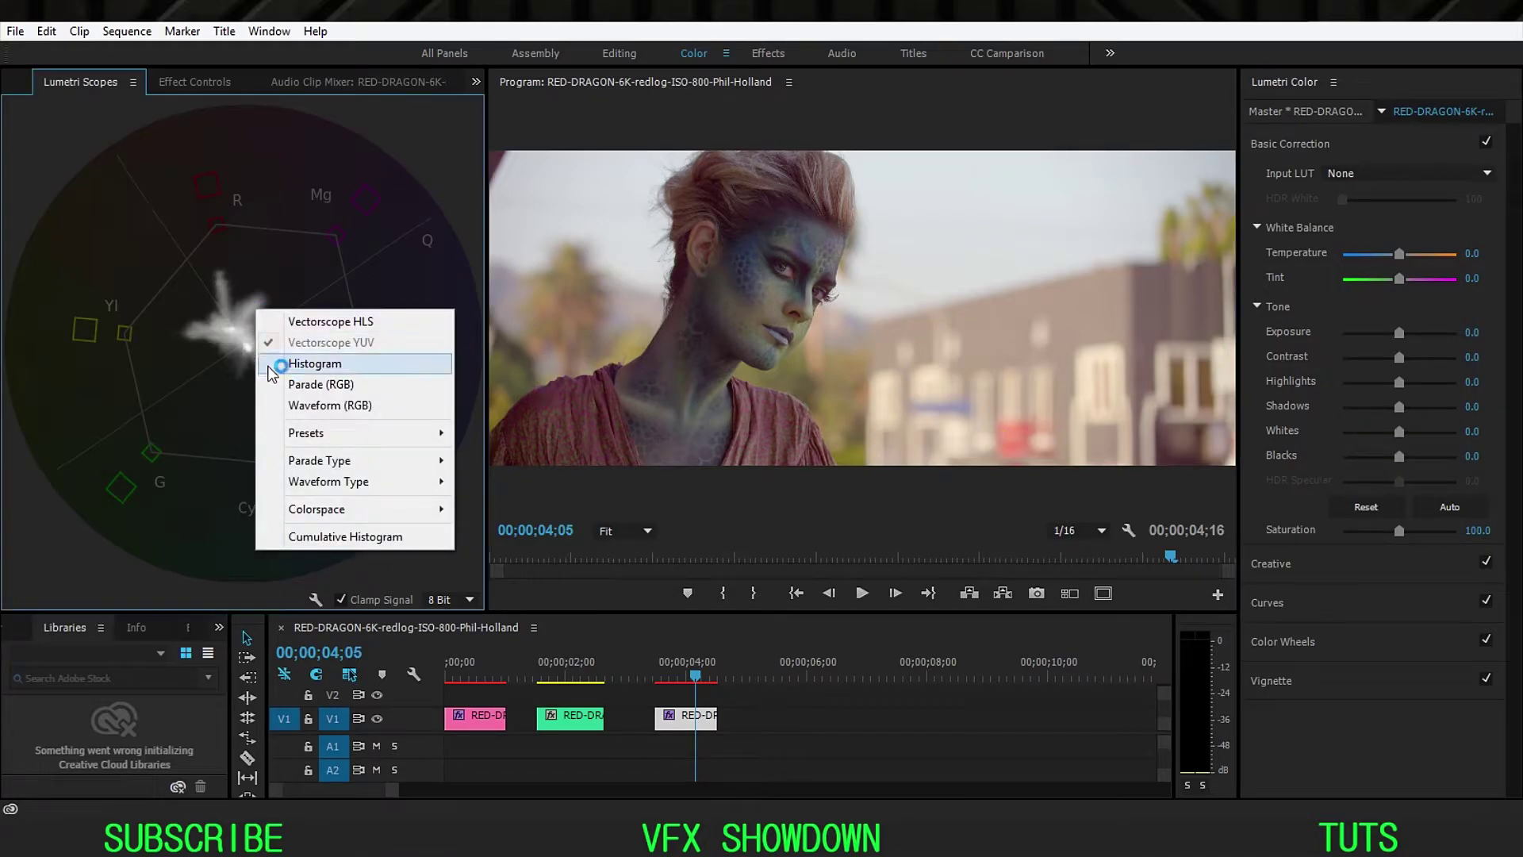
click(300, 406)
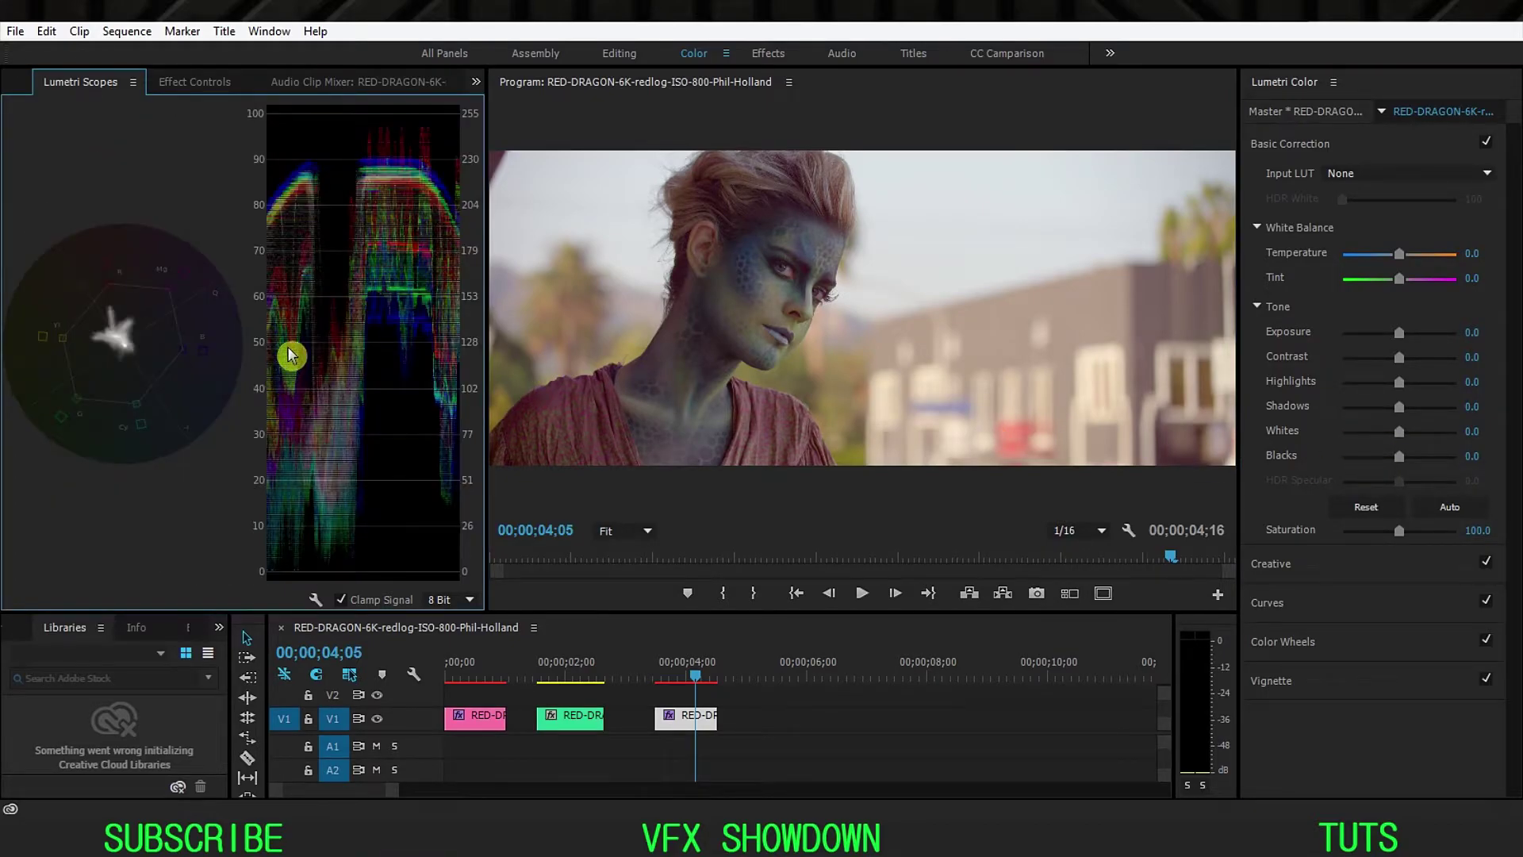
right_click(333, 290)
click(404, 319)
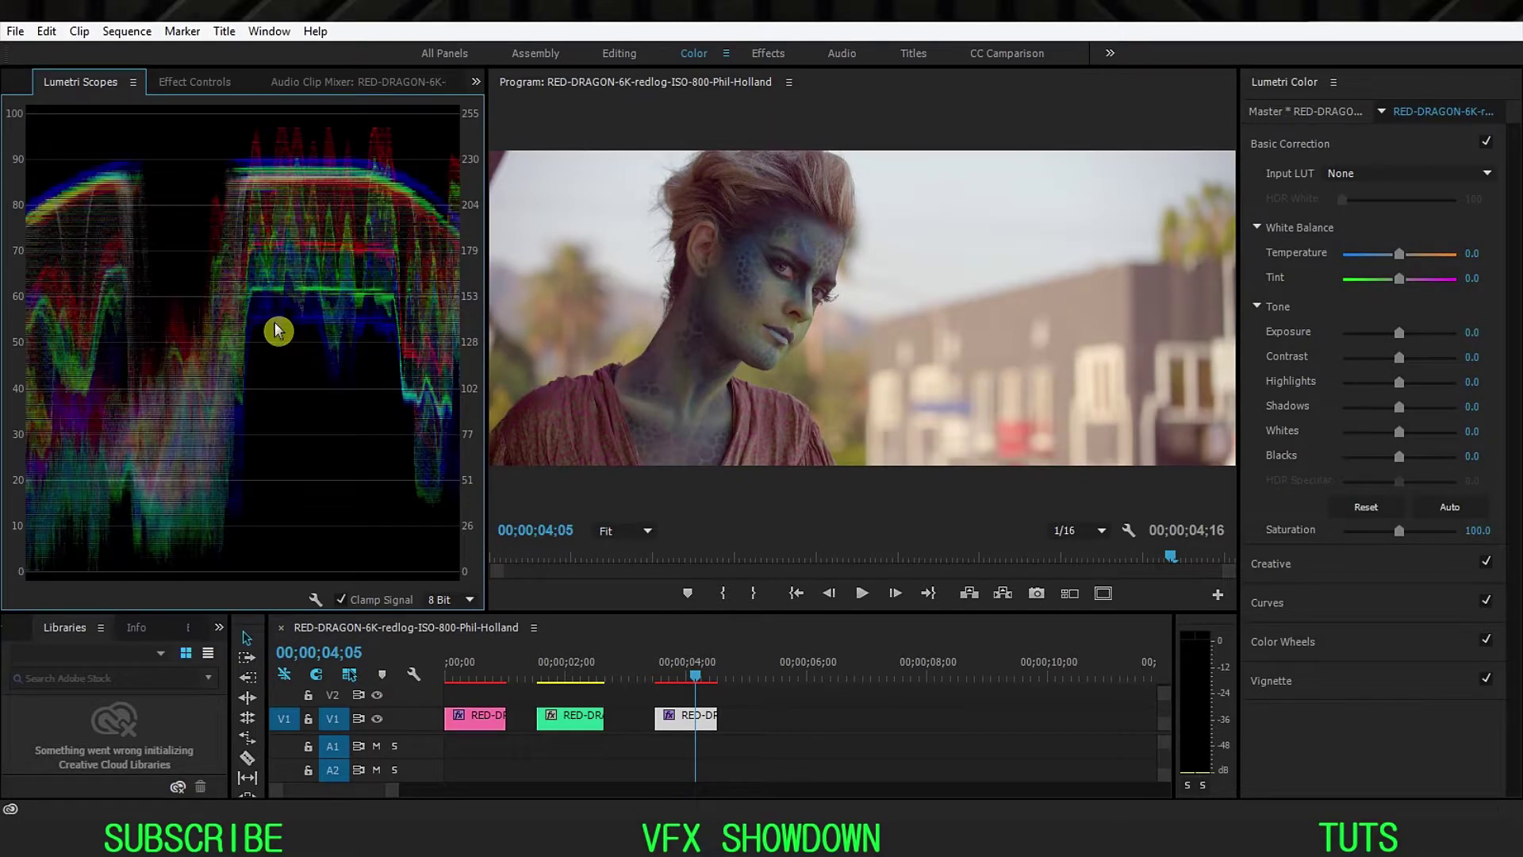
Set Whites 18.3, Blacks -6.7, Contrast 6.7, Exposure 0.1 and Saturation 120.
click(1388, 458)
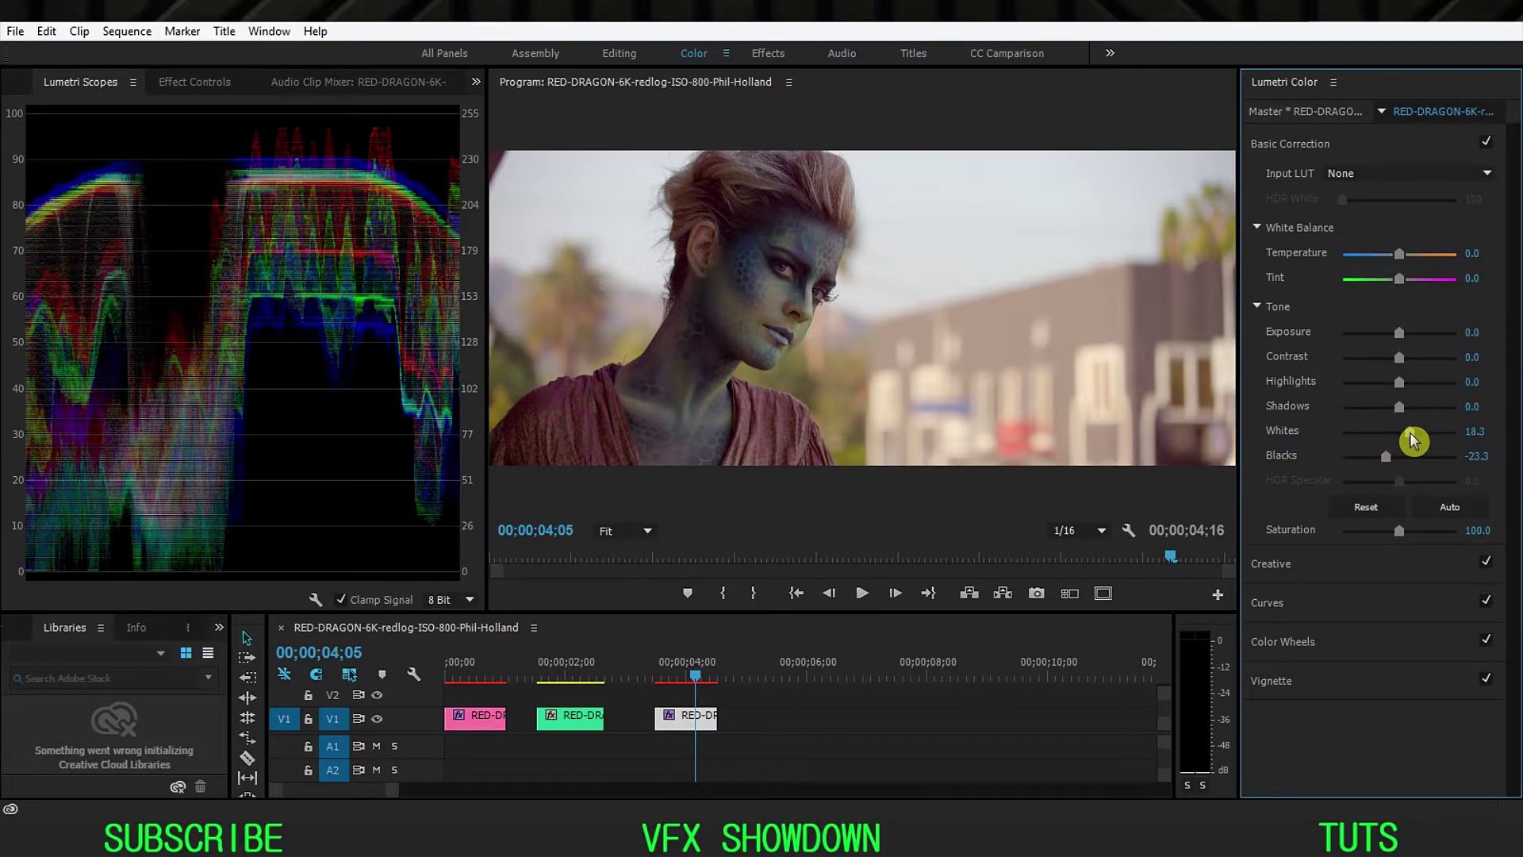
click(153, 494)
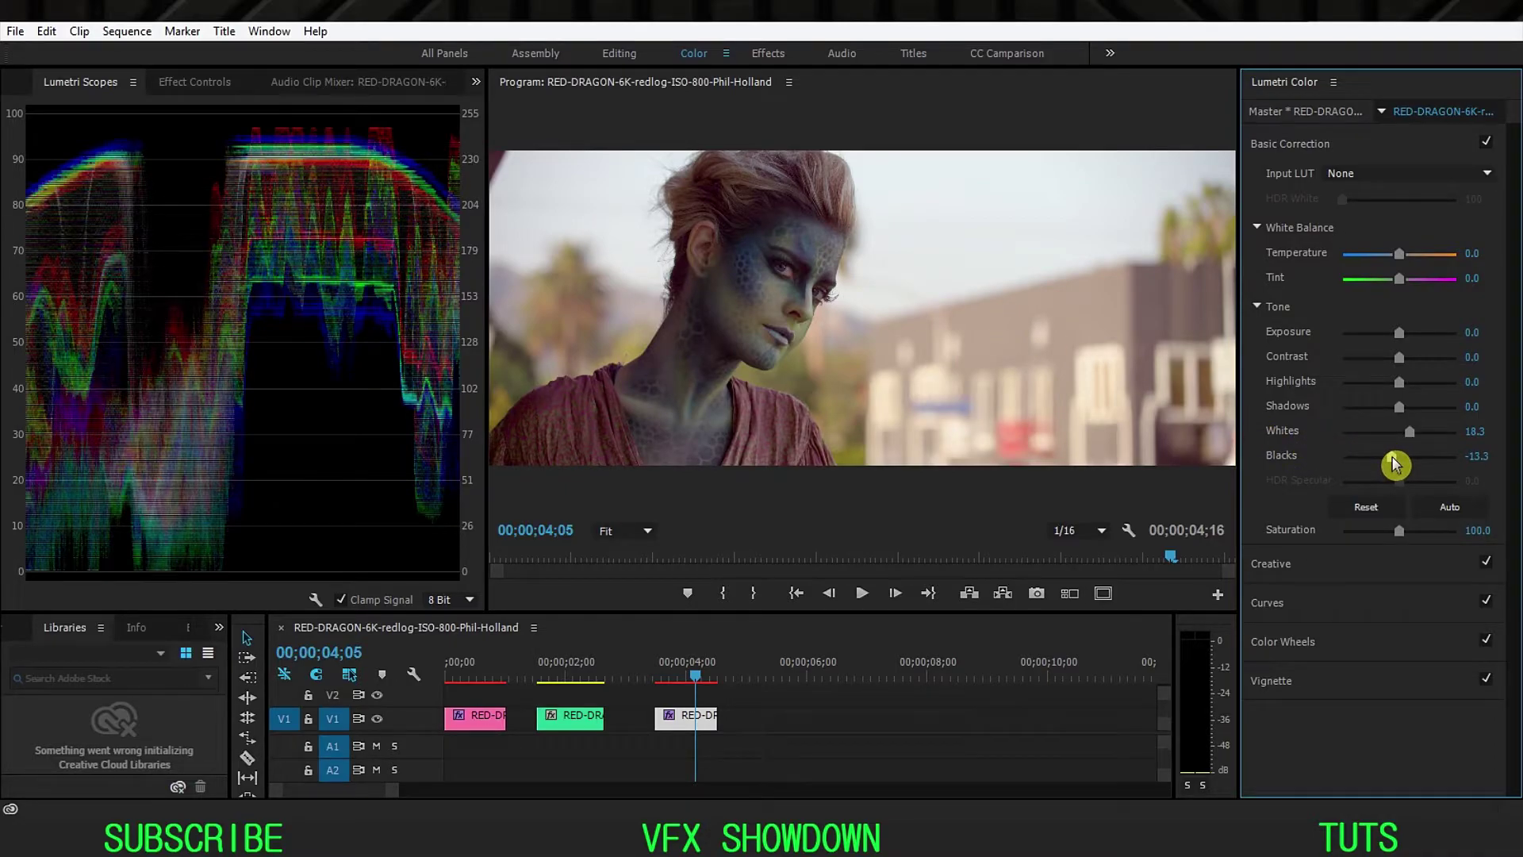
drag(1394, 457, 1396, 457)
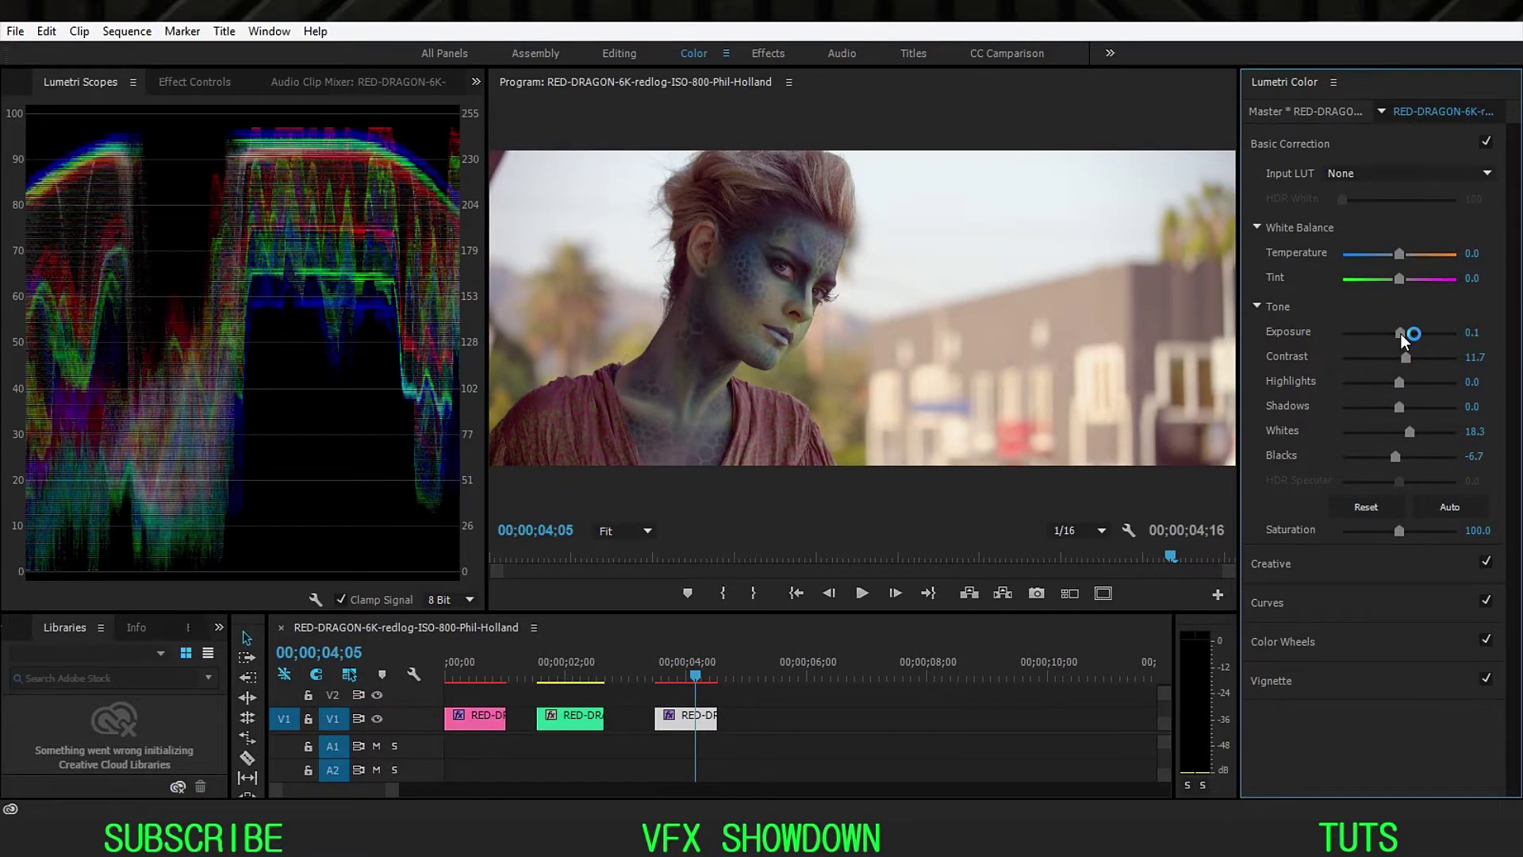
drag(1406, 357, 1402, 359)
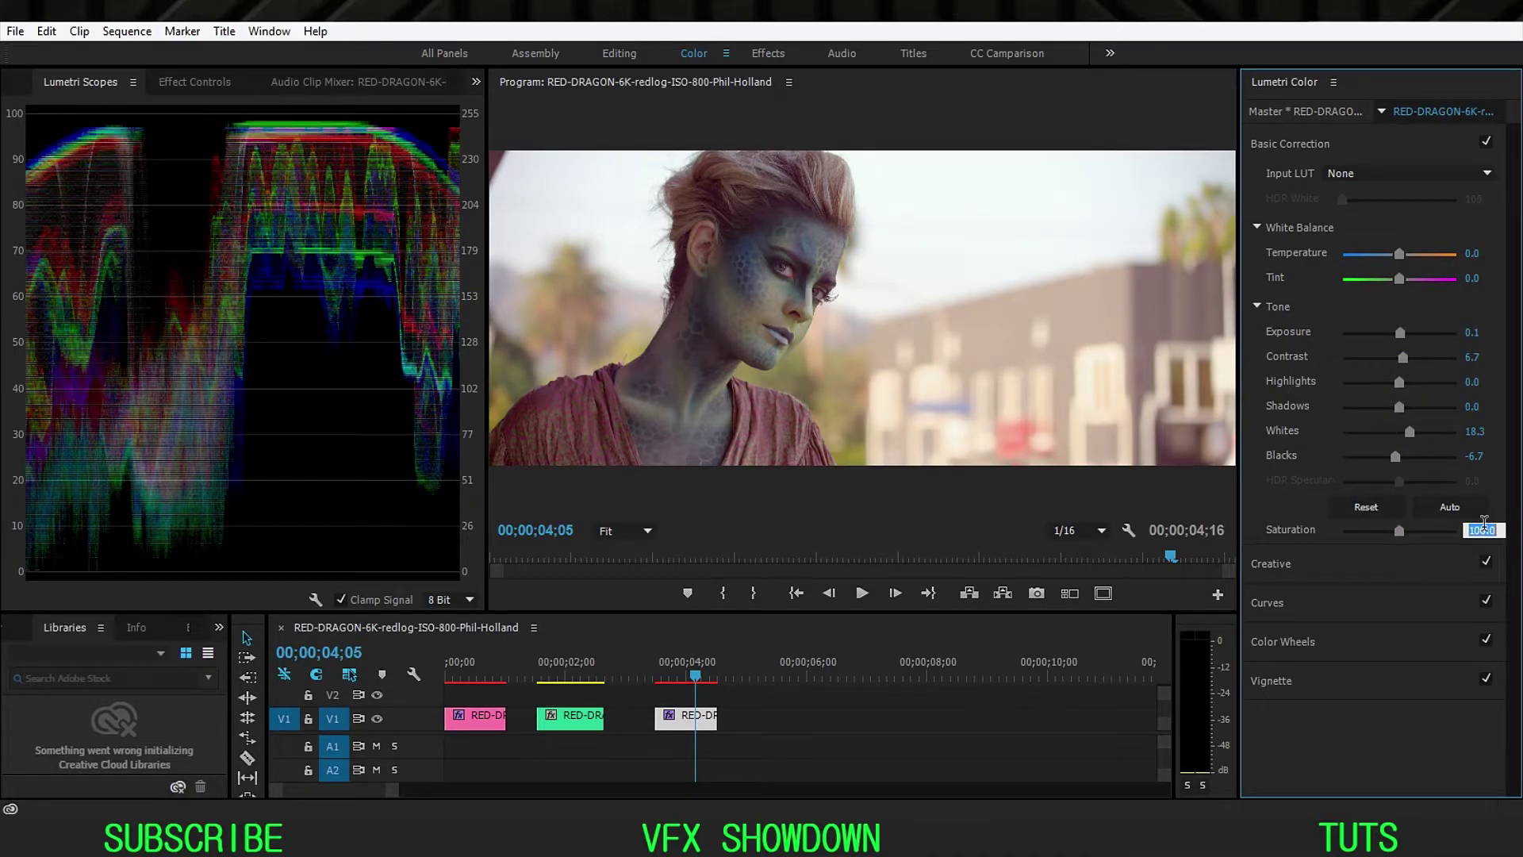
key(Return)
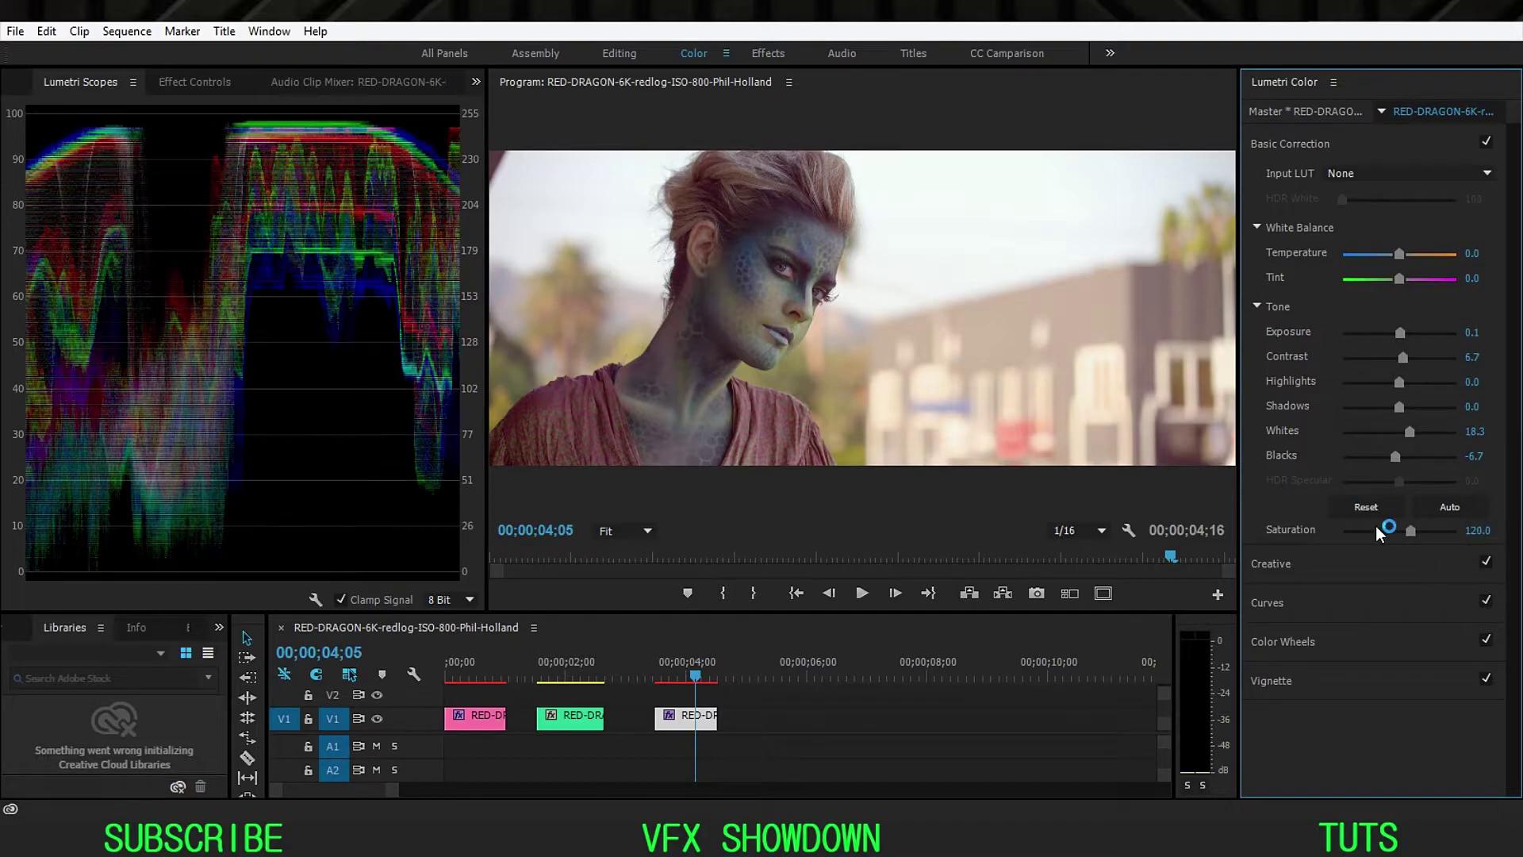
click(1301, 278)
click(1281, 150)
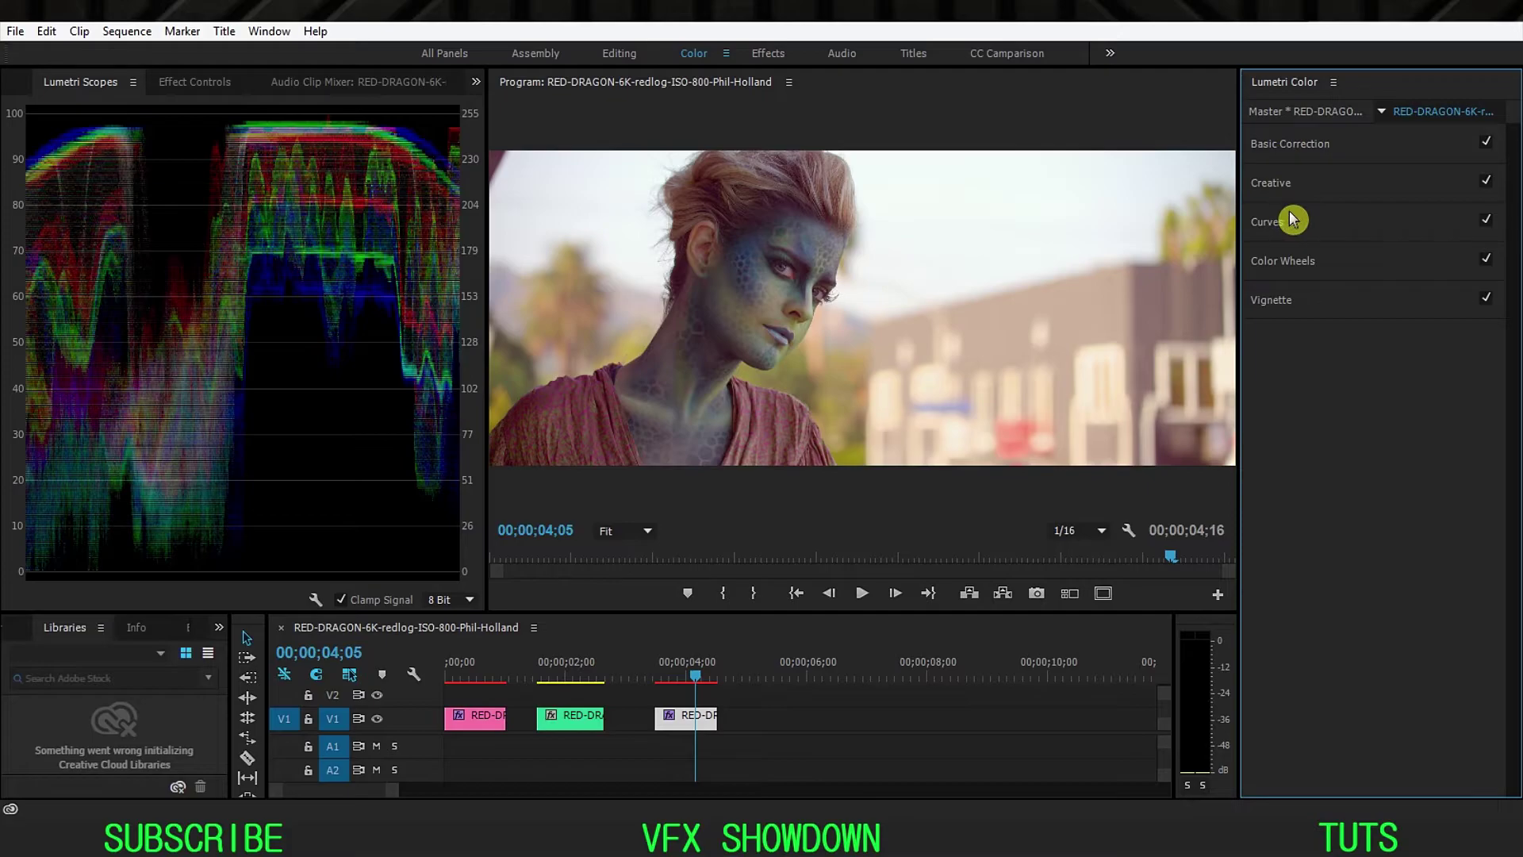
Raise the top point of the green channel curve slightly in RGB Curves.
click(1267, 226)
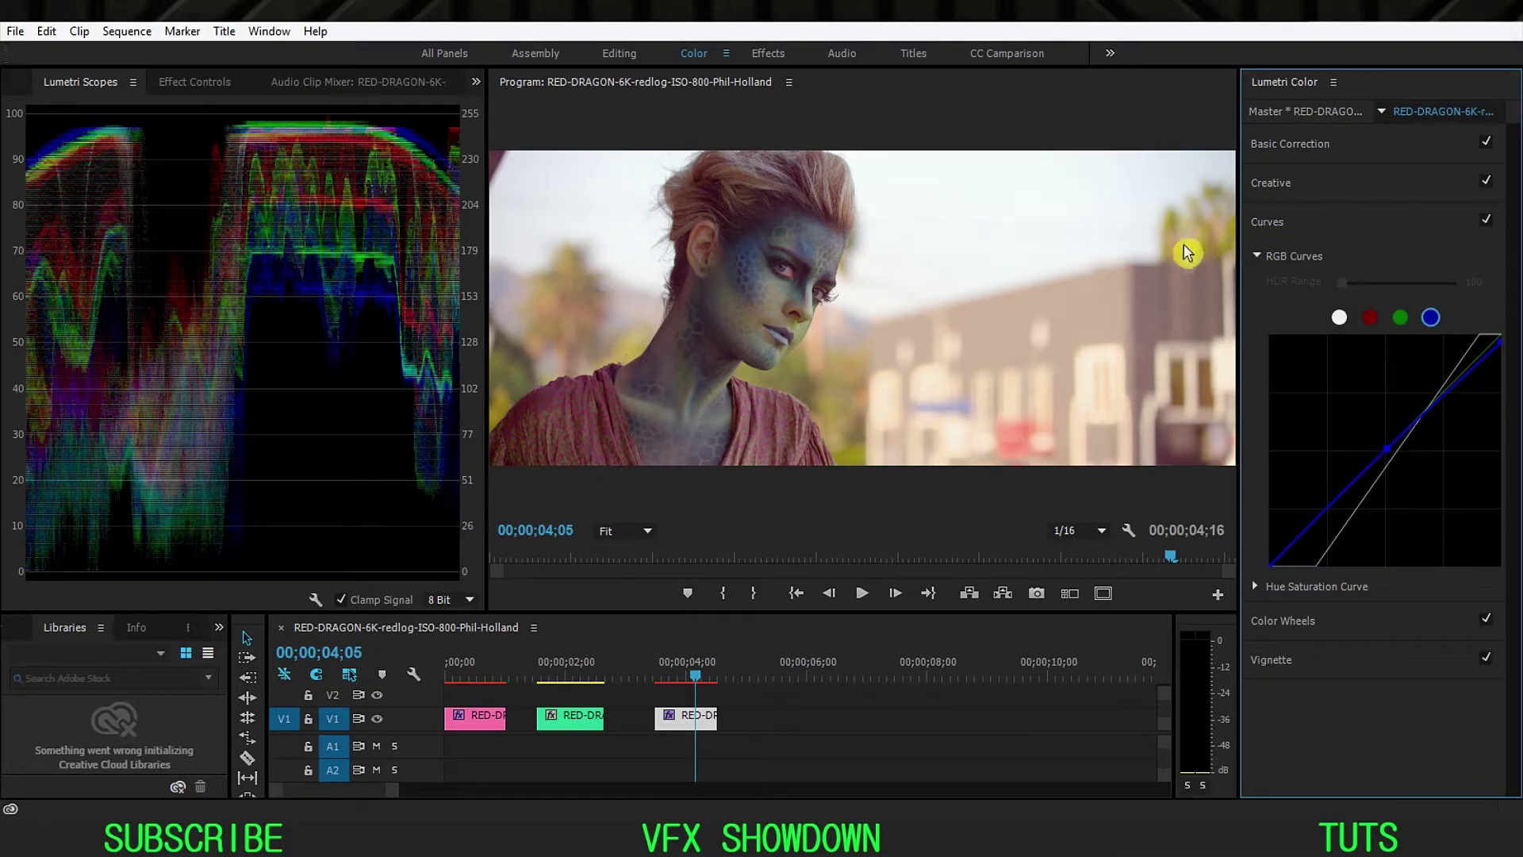
click(1400, 317)
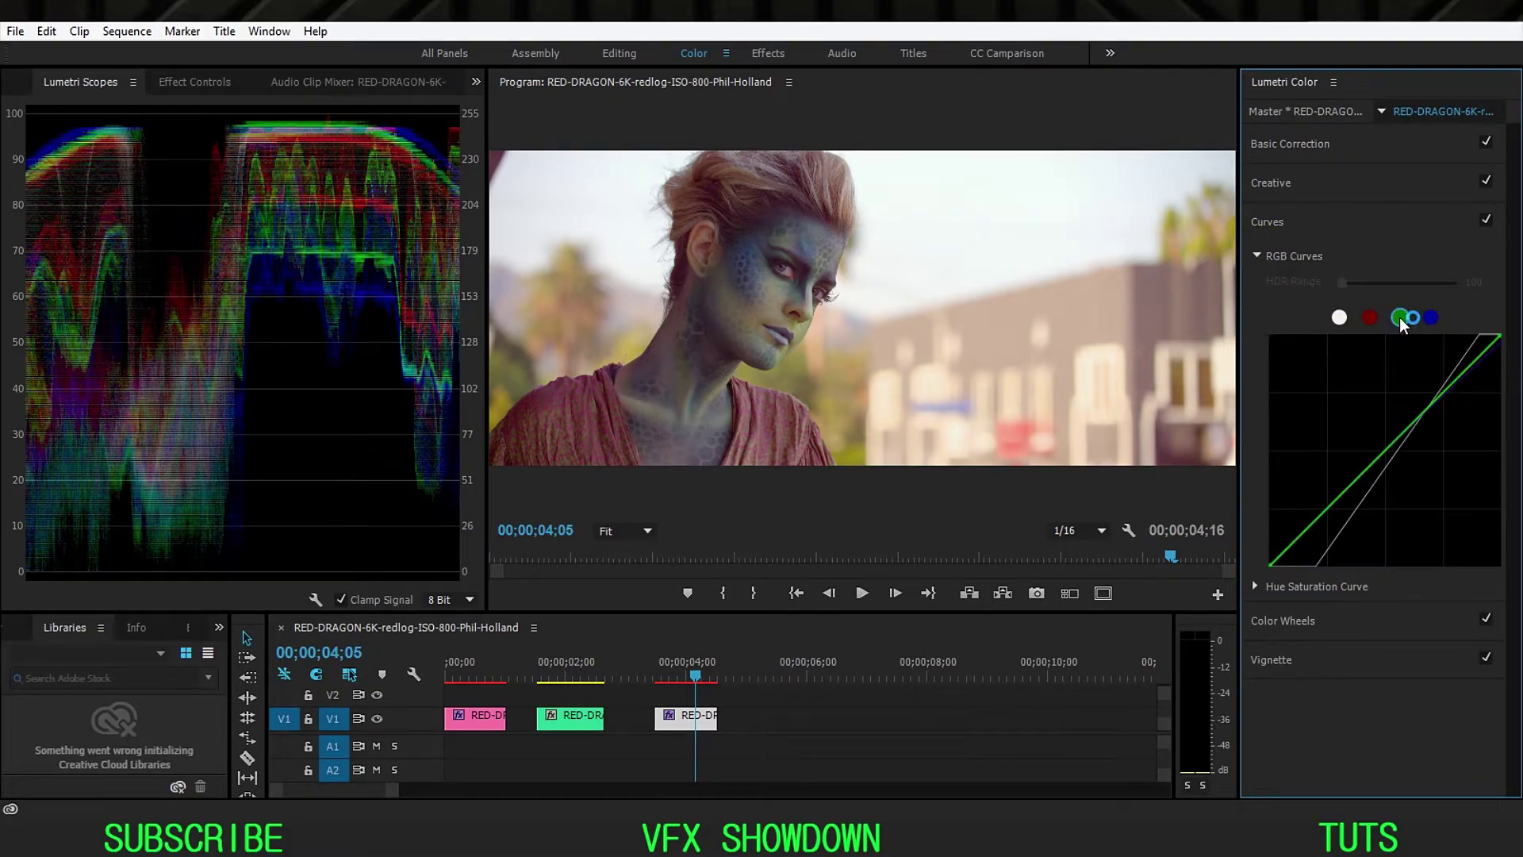
click(1388, 448)
drag(1499, 337, 1483, 337)
click(1267, 226)
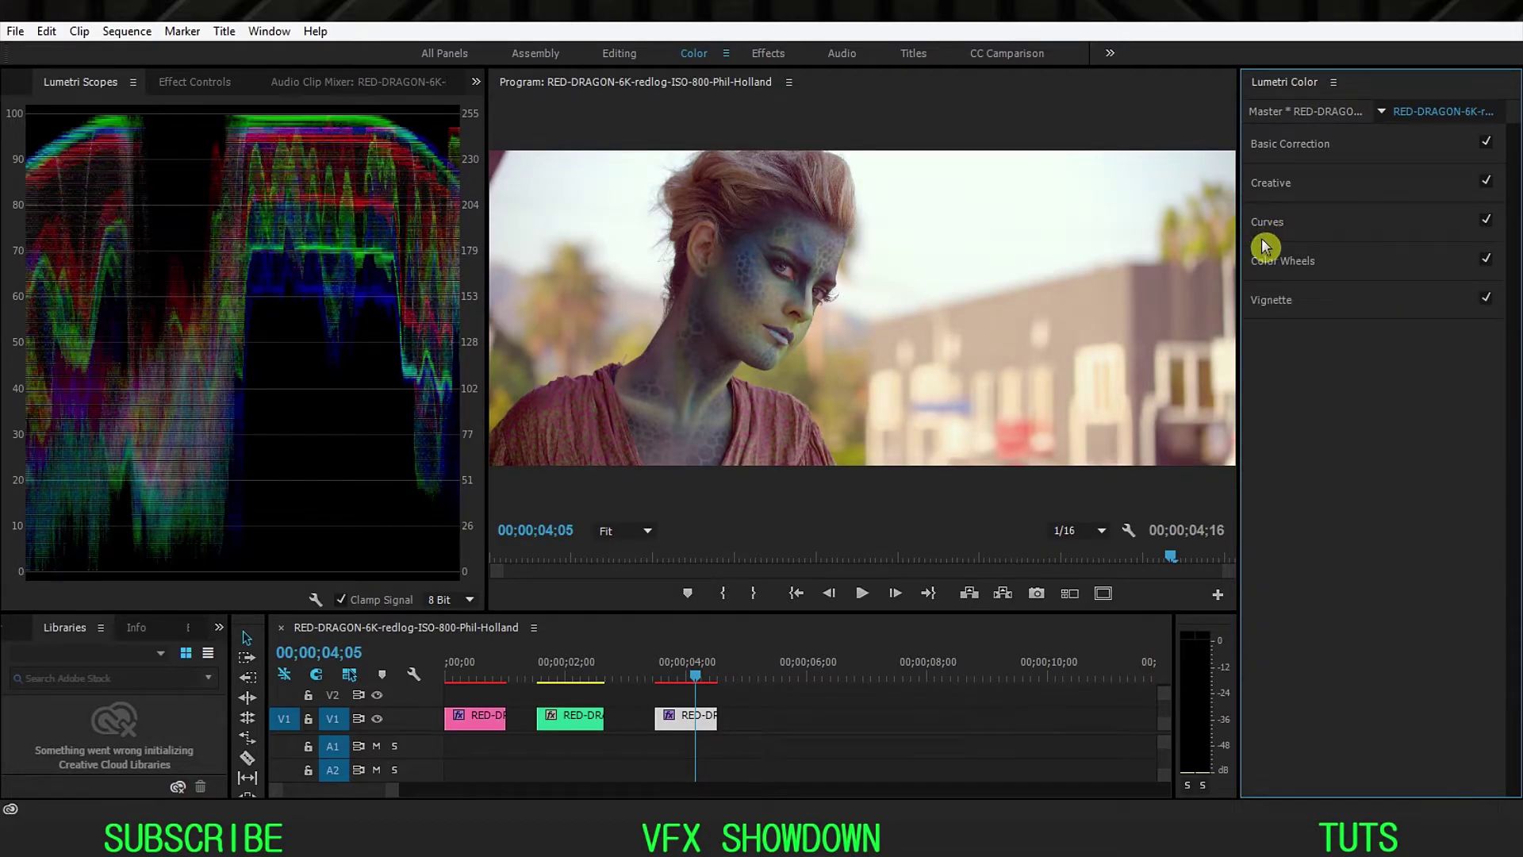
Toggle the Lumetri Color effect off and on in Effect Controls to compare with the log original.
click(197, 82)
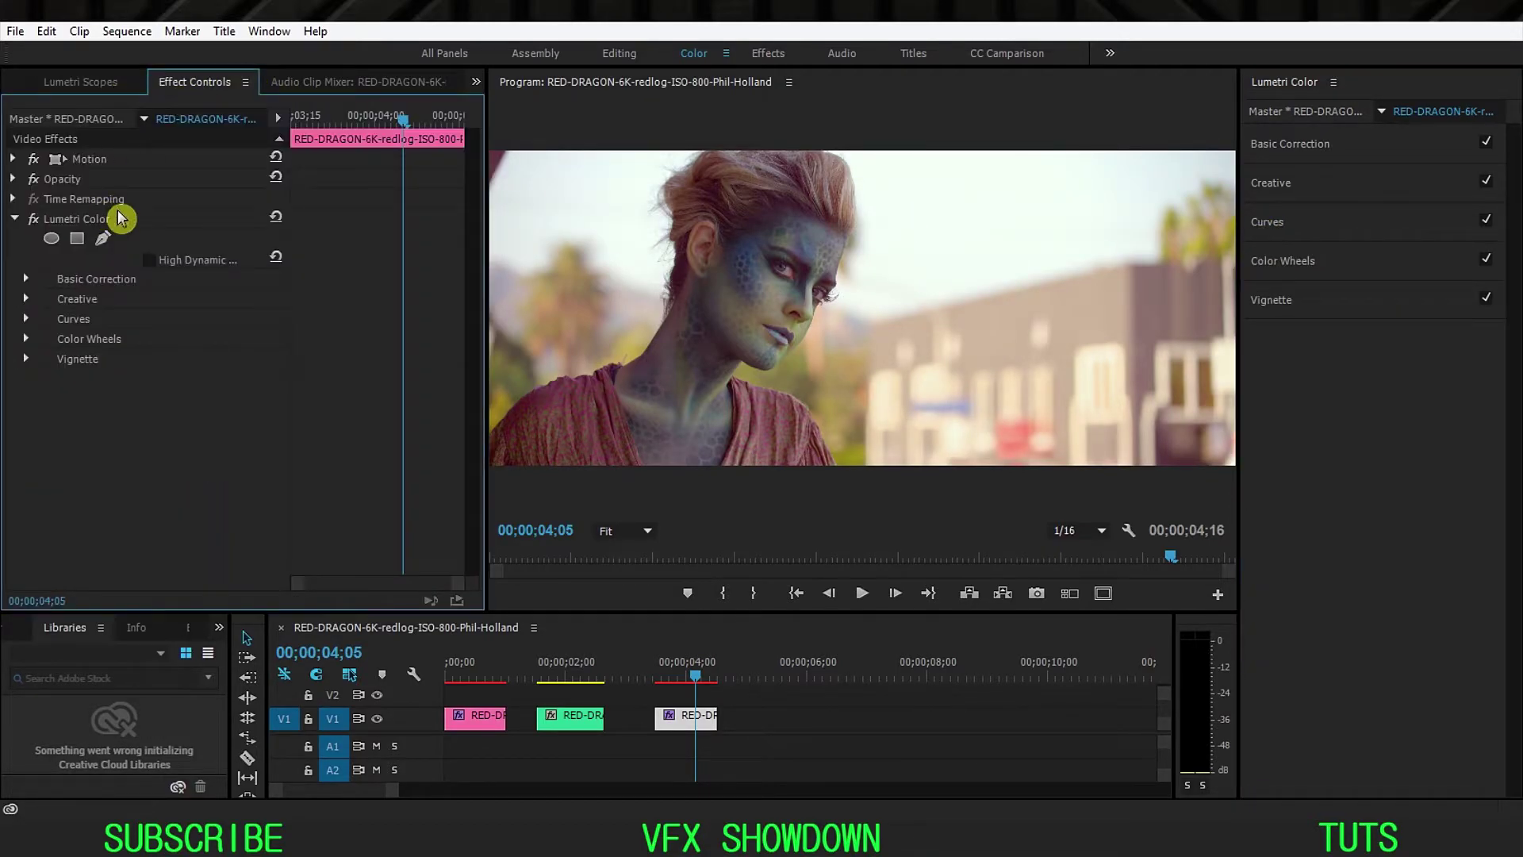
click(26, 222)
click(33, 221)
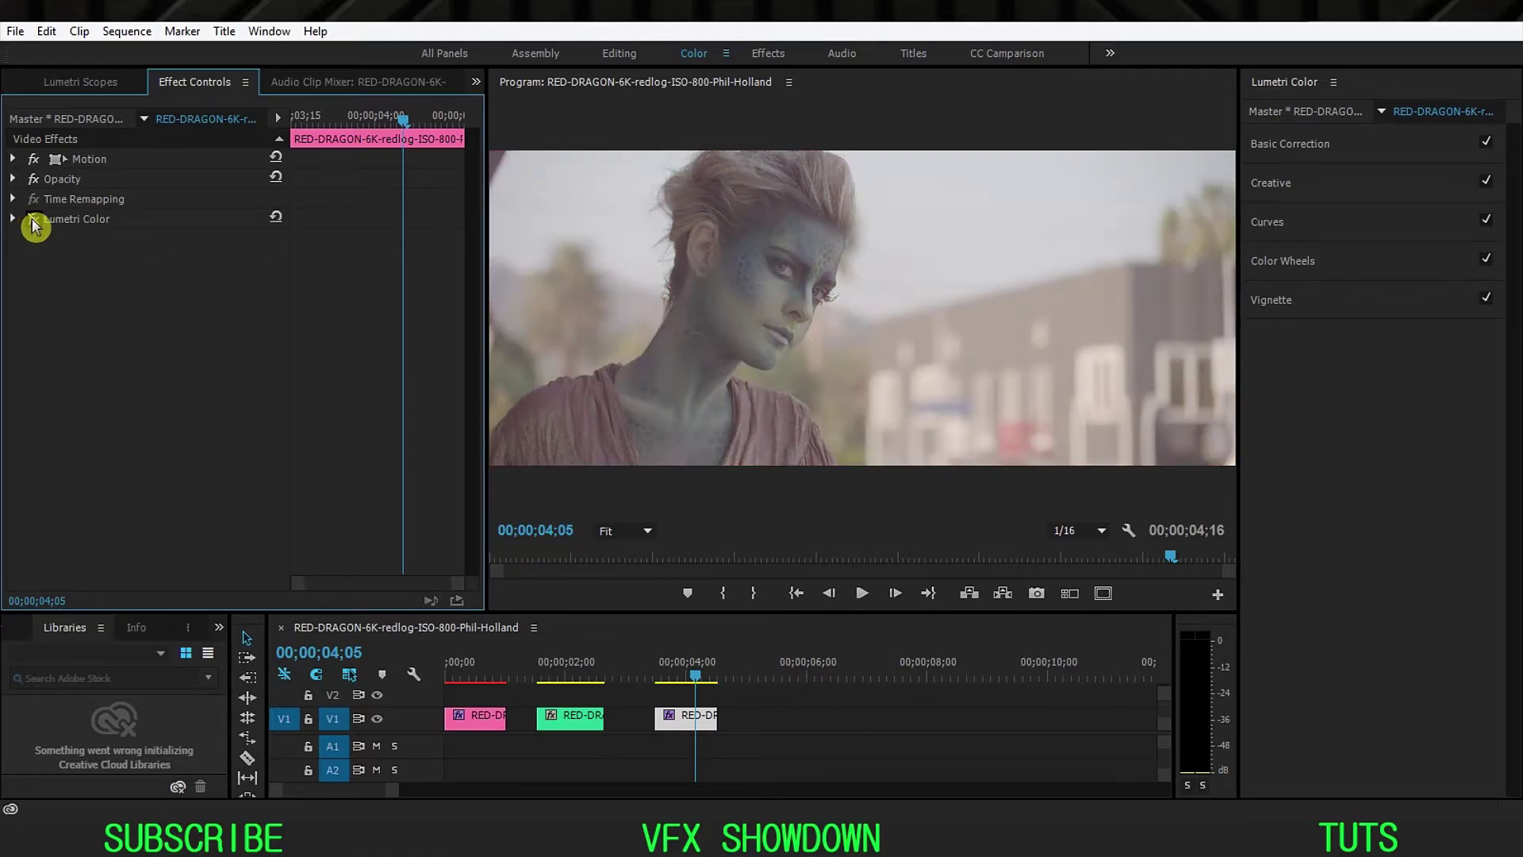
click(33, 221)
click(33, 222)
click(34, 221)
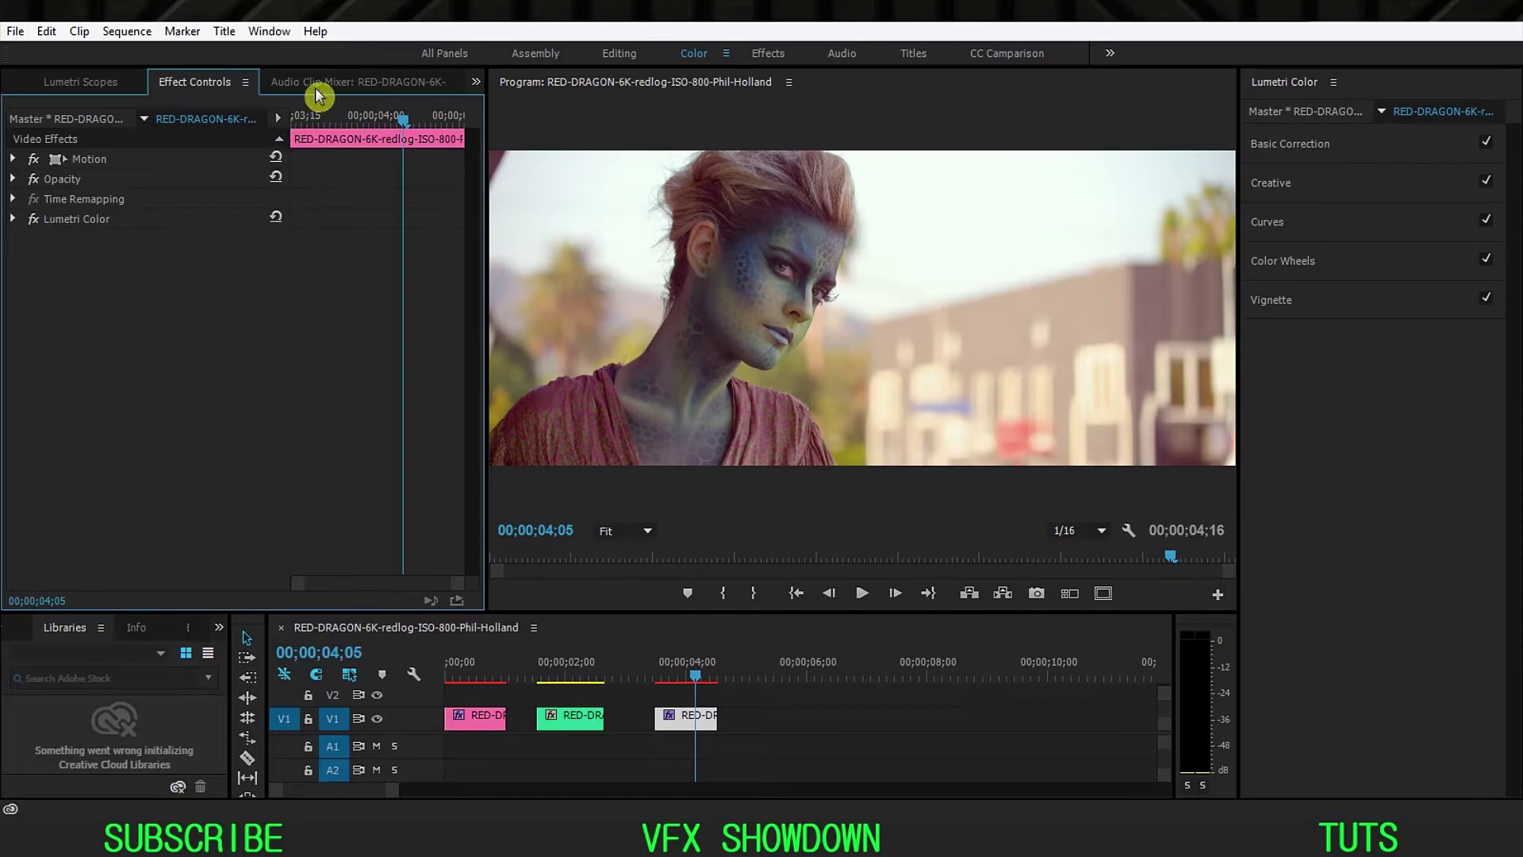
Set the scopes to show only Vectorscope YUV, removing the RGB waveform.
click(119, 82)
right_click(237, 237)
click(324, 272)
right_click(320, 315)
click(401, 415)
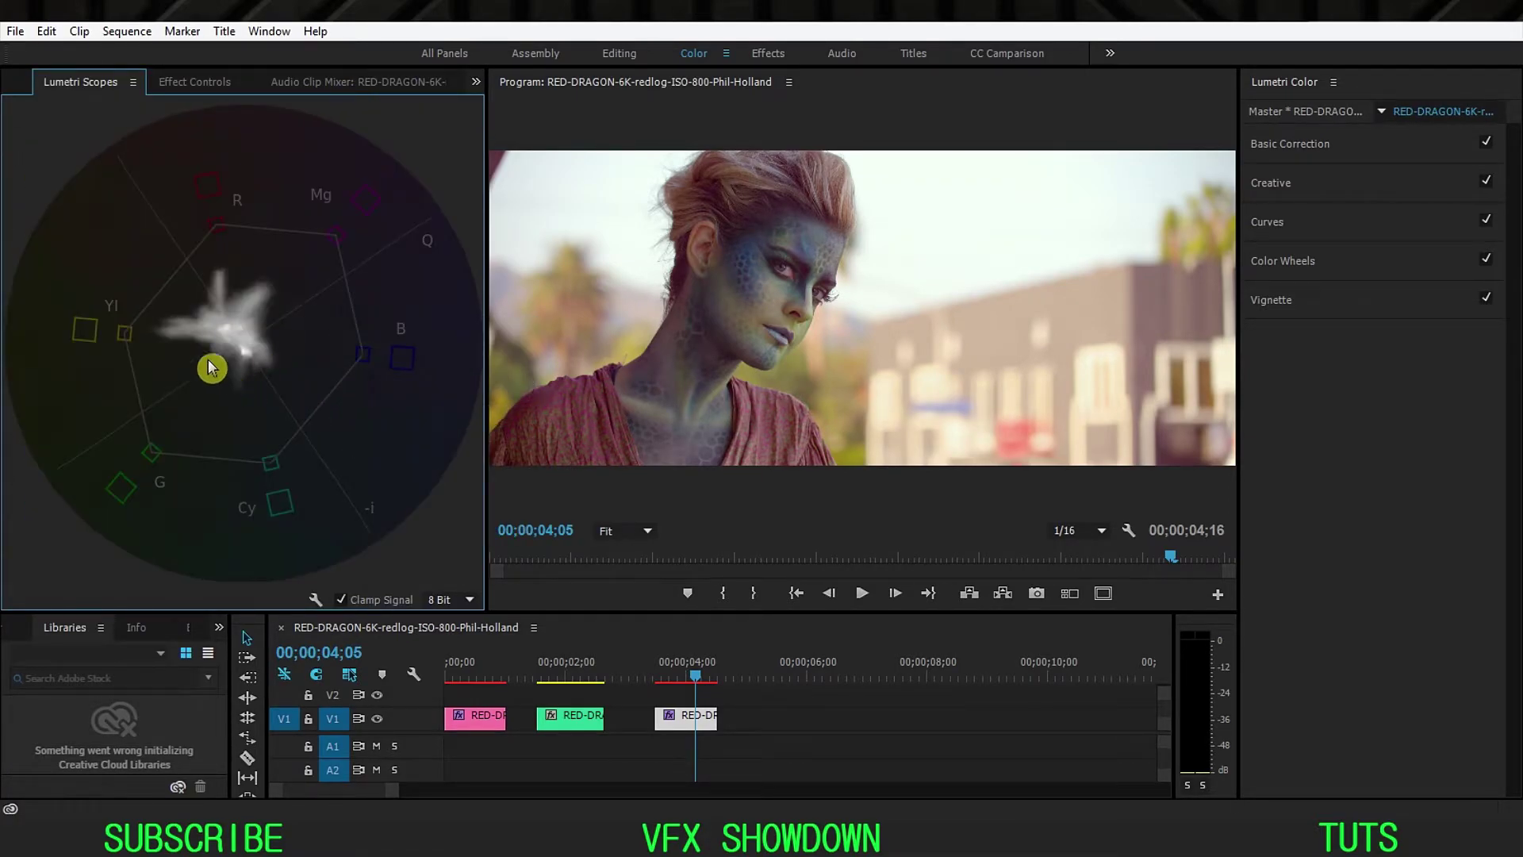
Switch the scopes to show only Waveform (RGB), hiding the vectorscope.
right_click(241, 343)
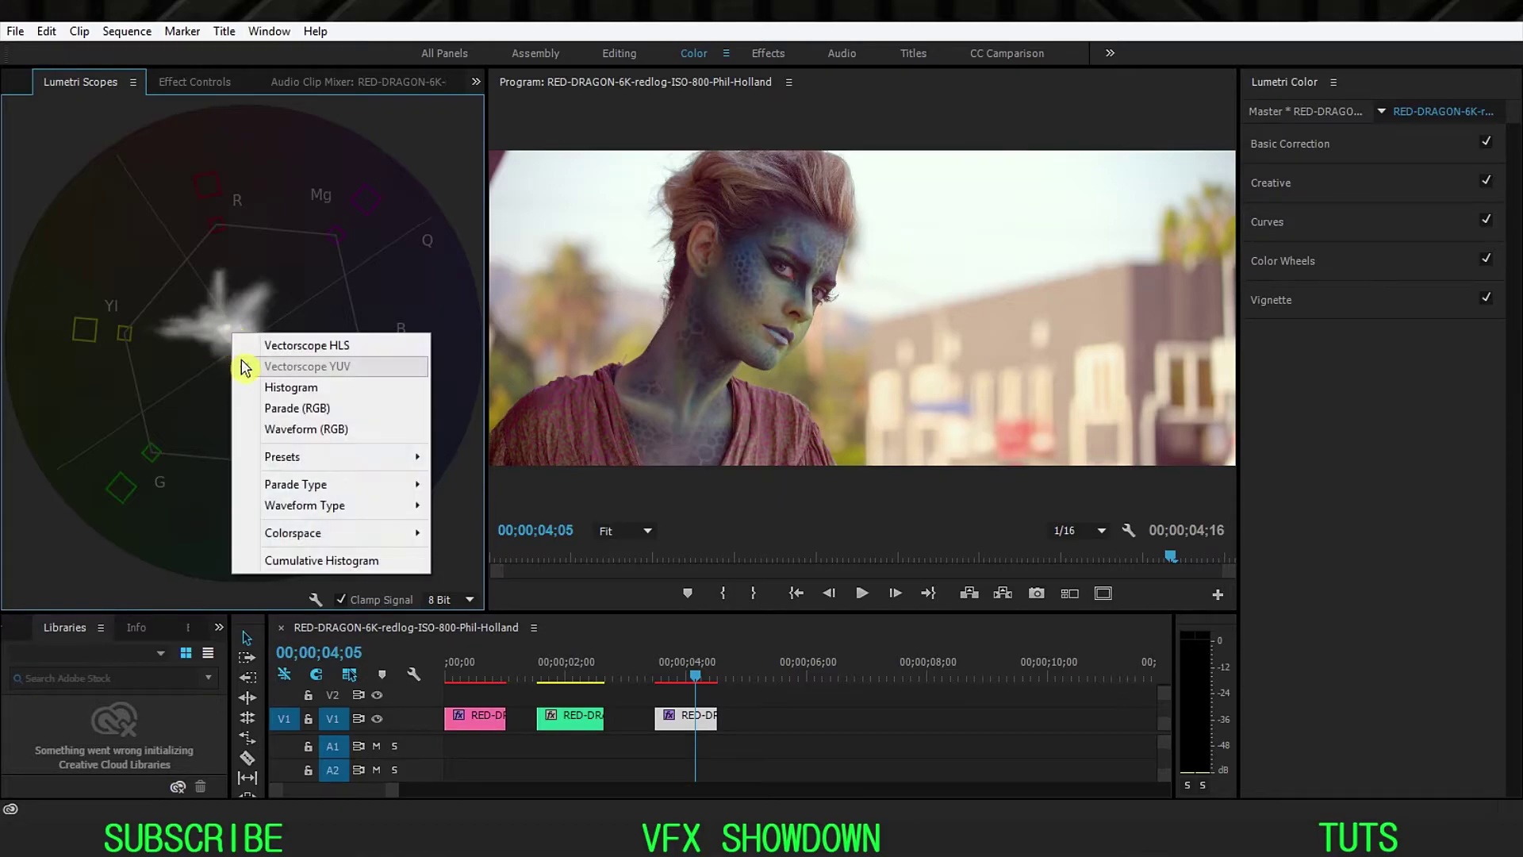
click(277, 435)
right_click(279, 292)
click(302, 317)
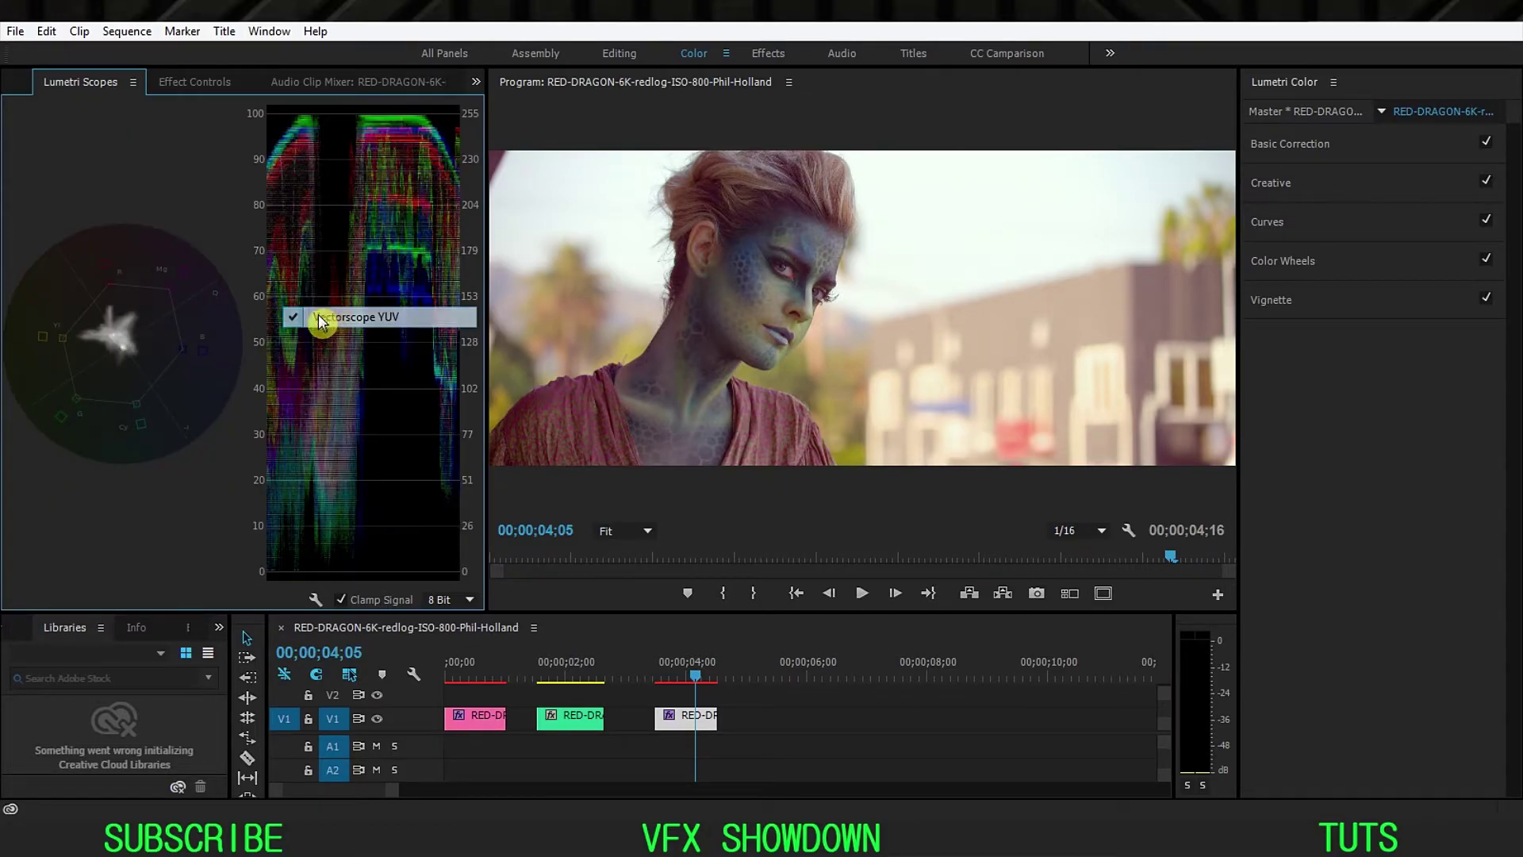
Set the program monitor playback resolution to Full and reselect the third clip.
click(1267, 222)
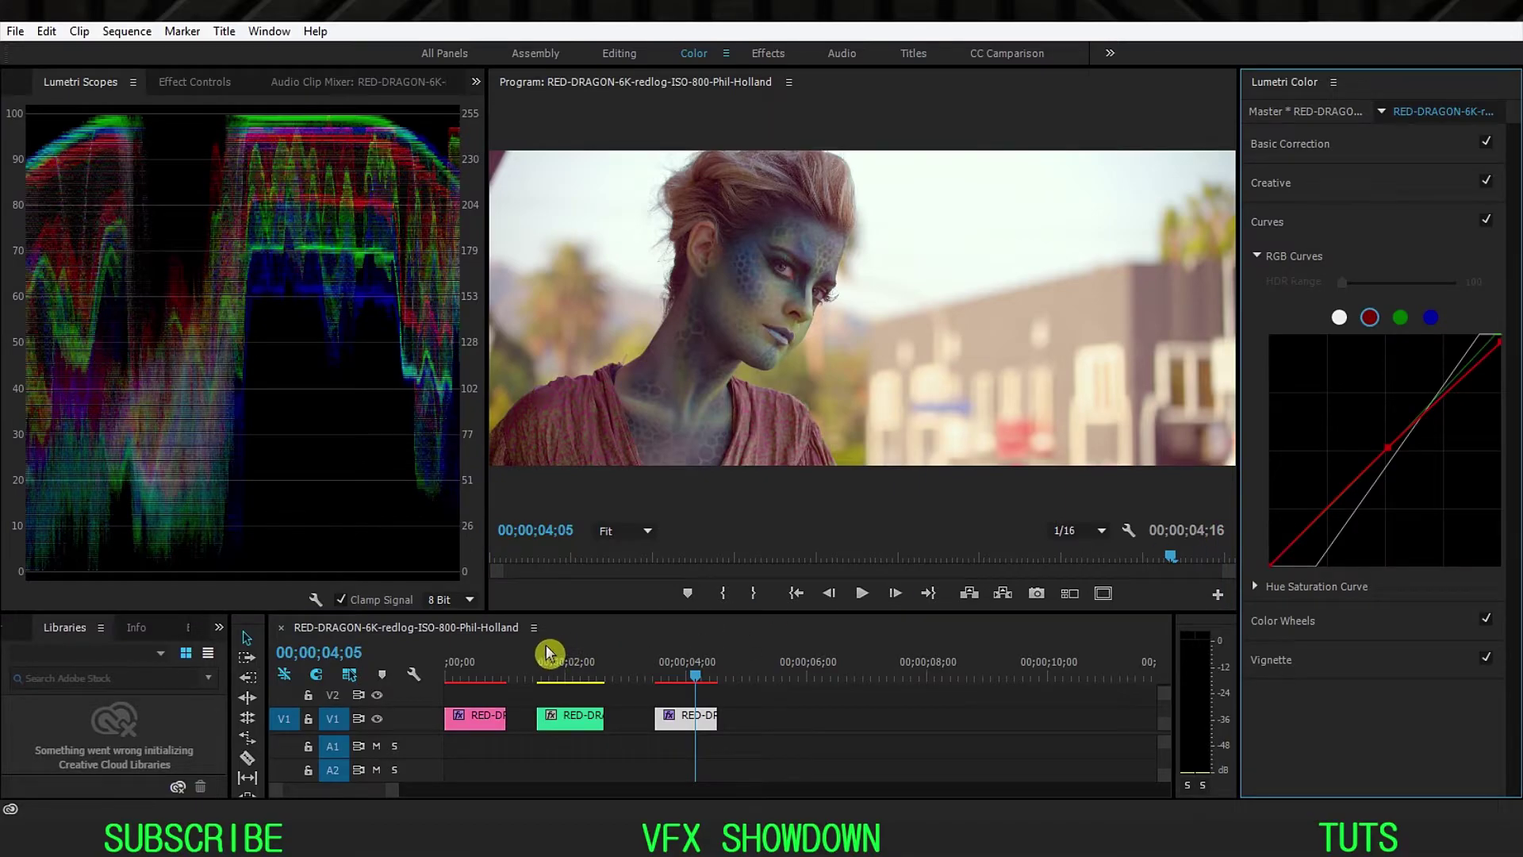
click(476, 680)
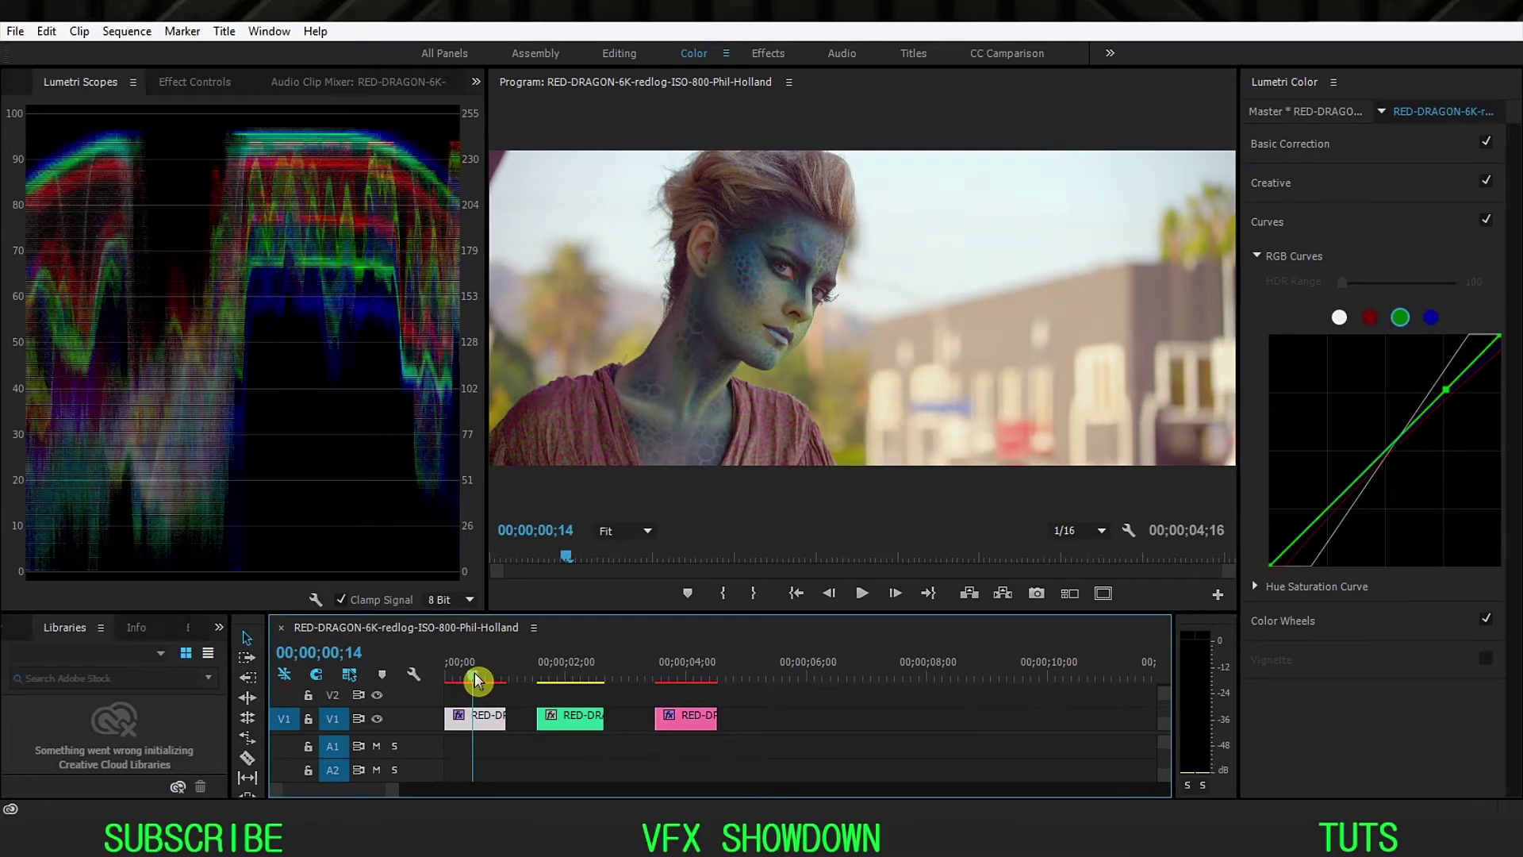
click(682, 674)
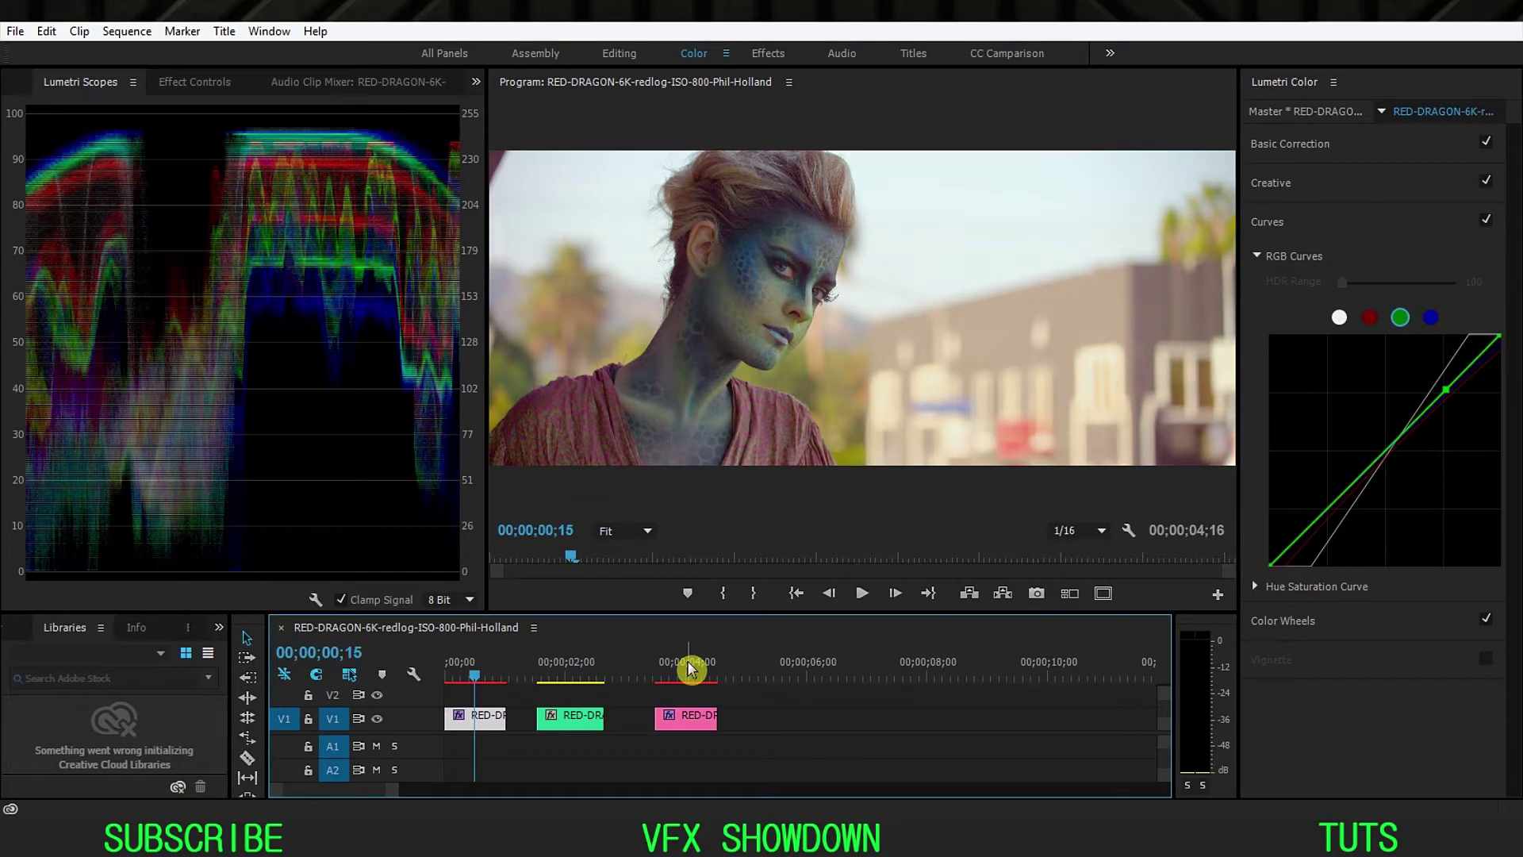
click(746, 698)
key(Left)
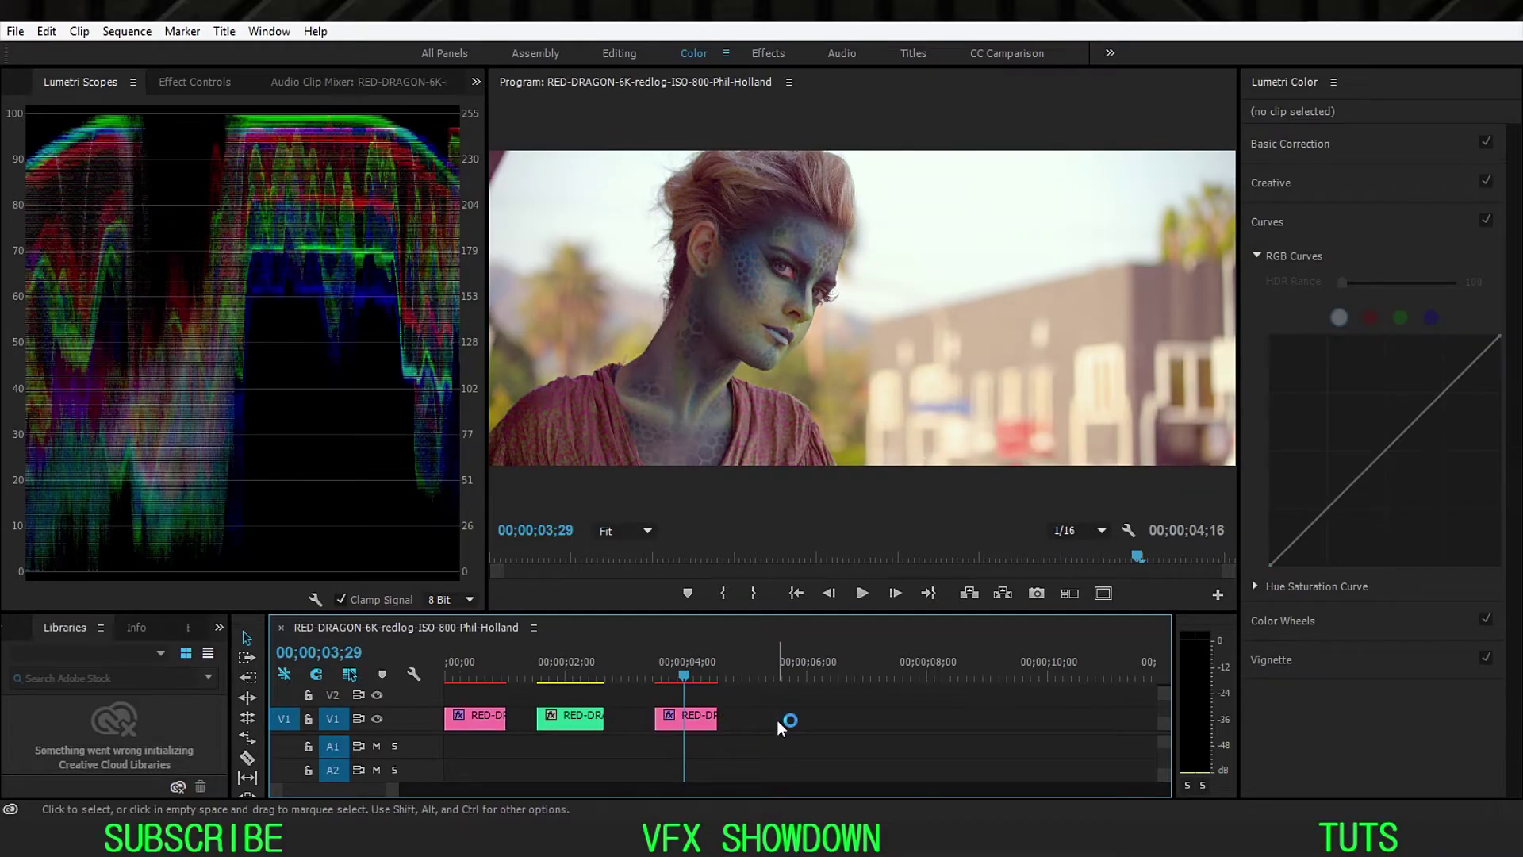
click(1088, 533)
click(1099, 557)
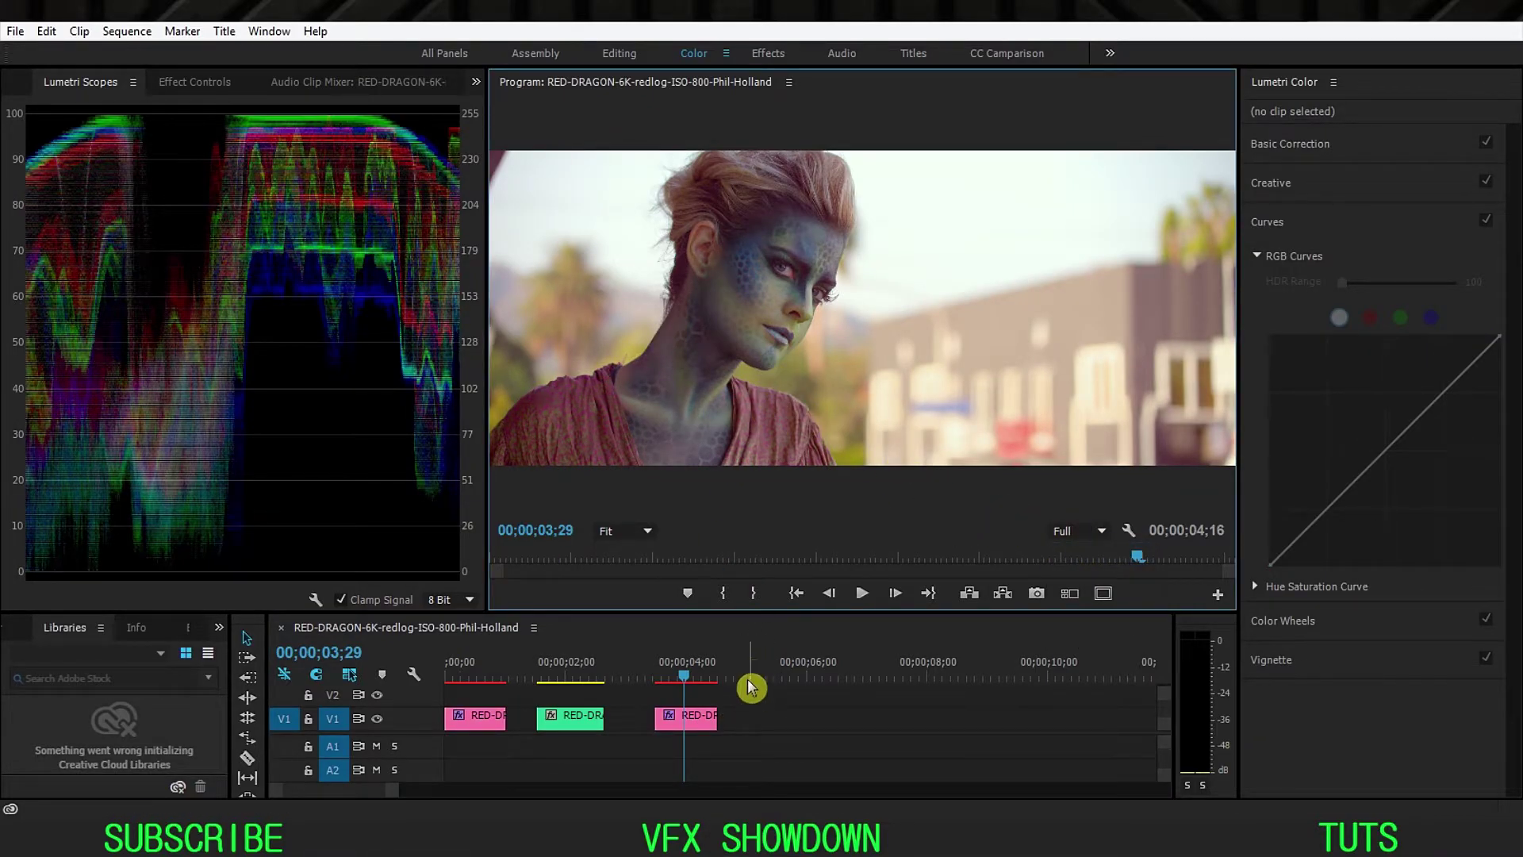
click(689, 716)
click(1267, 223)
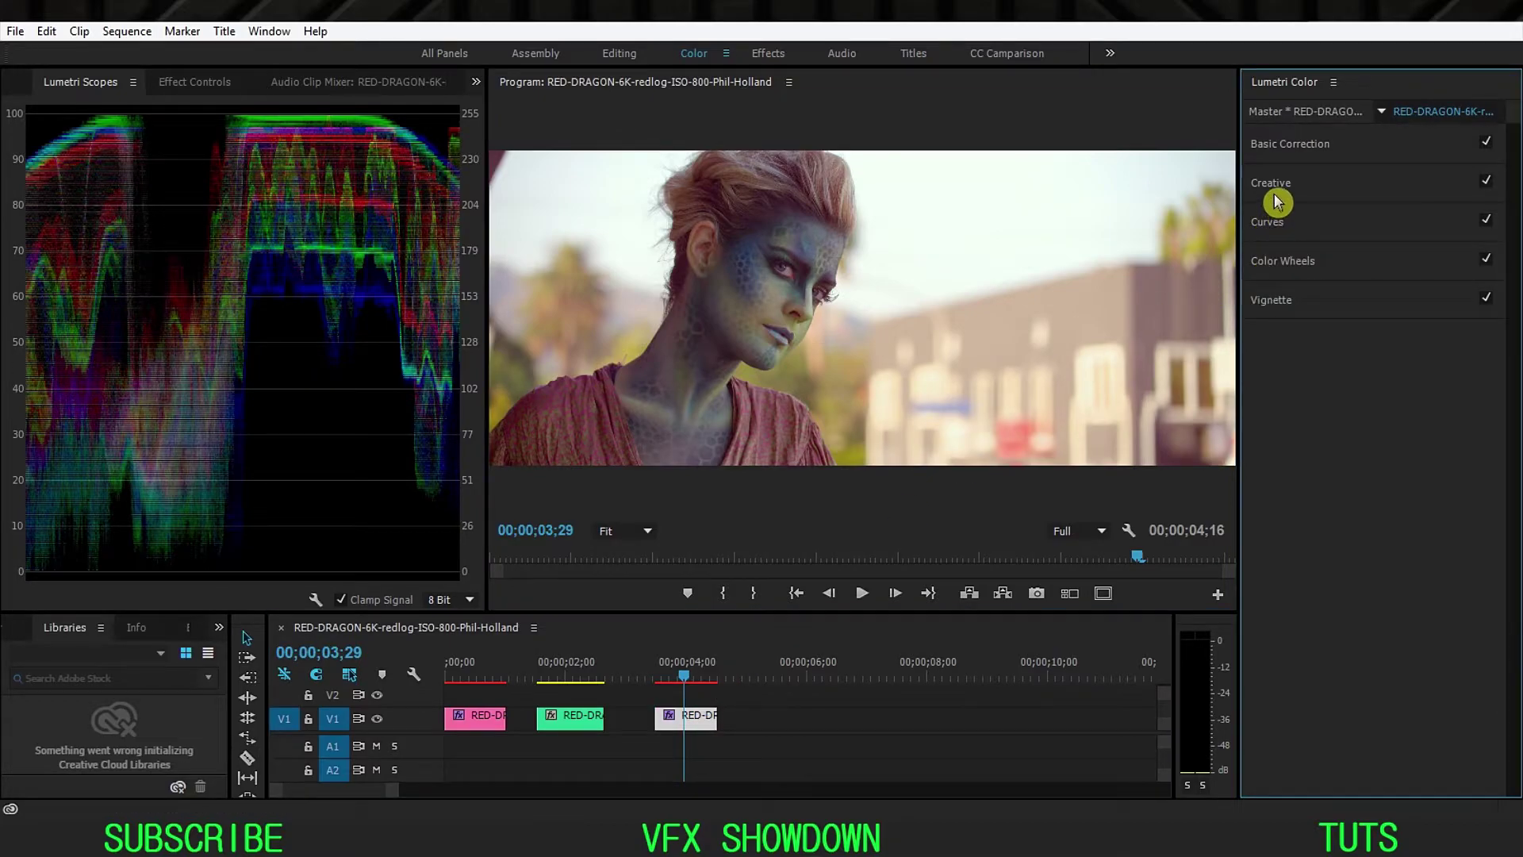
Set the Creative Sharpen amount to 40 on the third clip.
click(1271, 184)
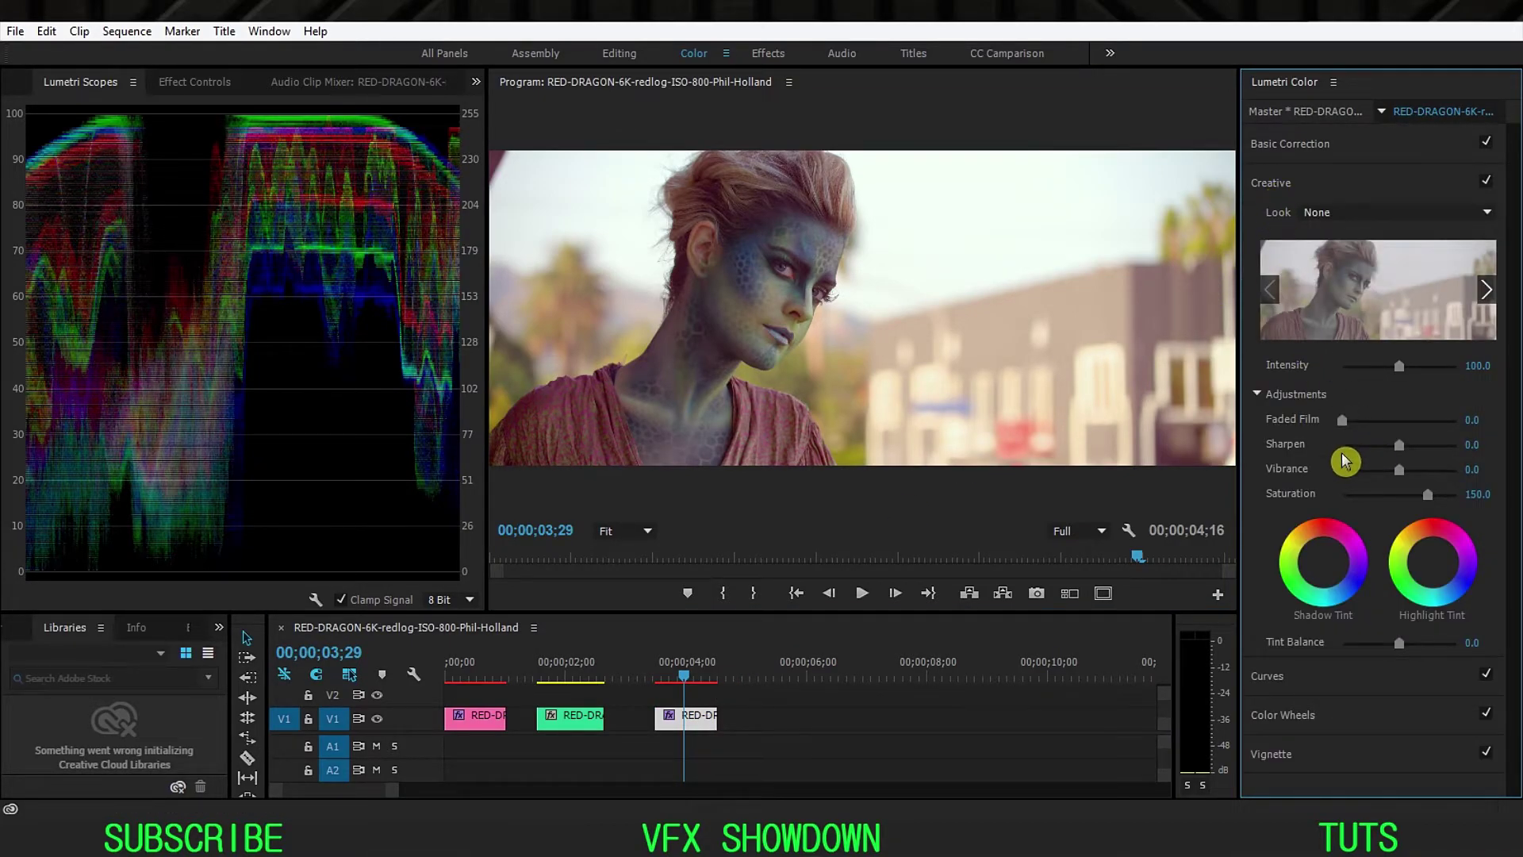
click(1473, 446)
text(40)
key(Return)
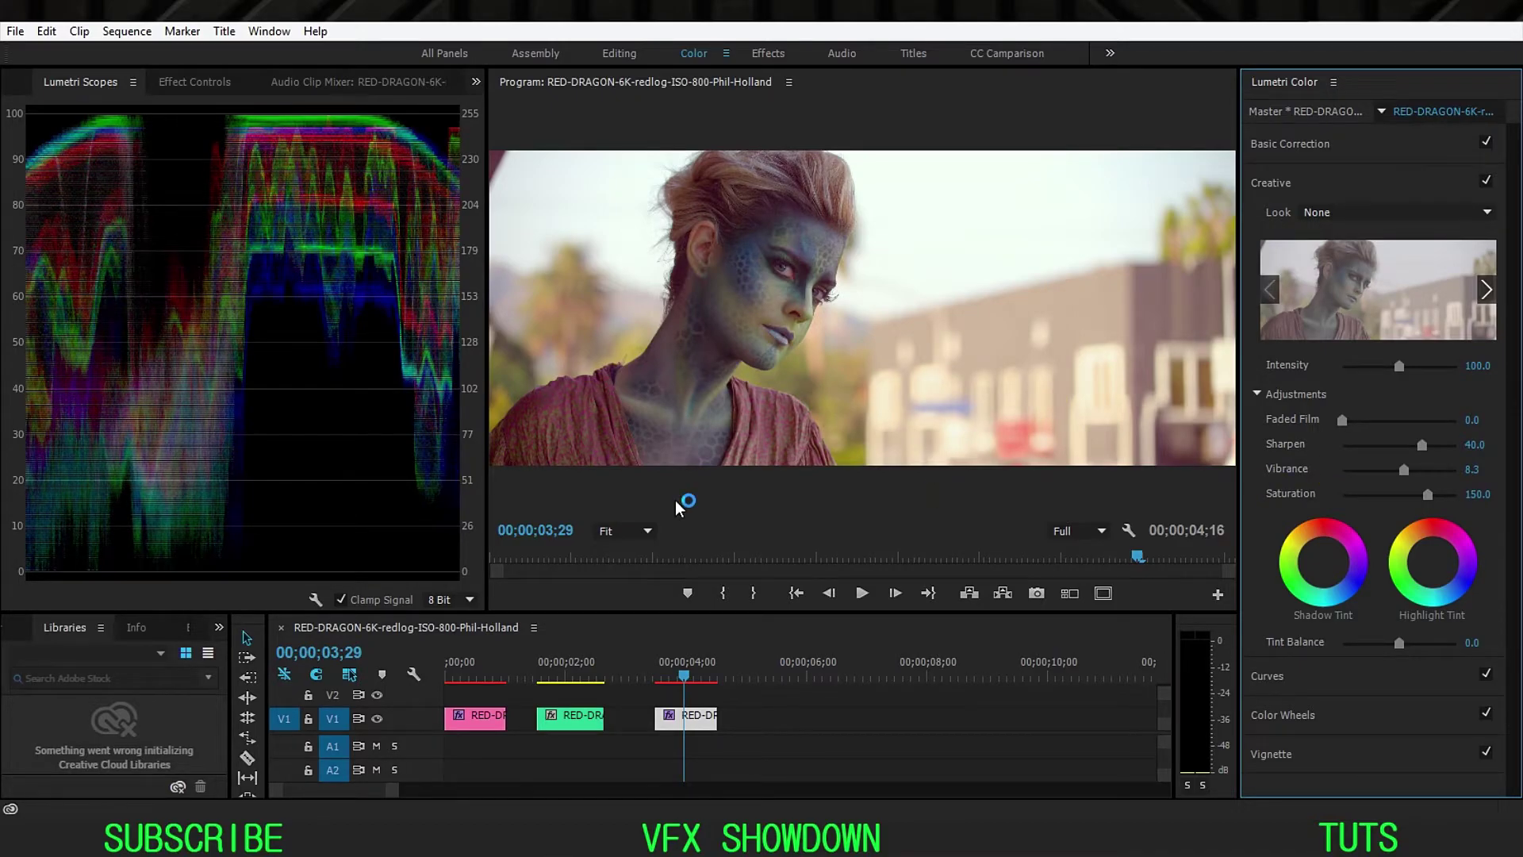
Zoom the program monitor to 100% and maximize it for a close look.
click(625, 531)
click(640, 580)
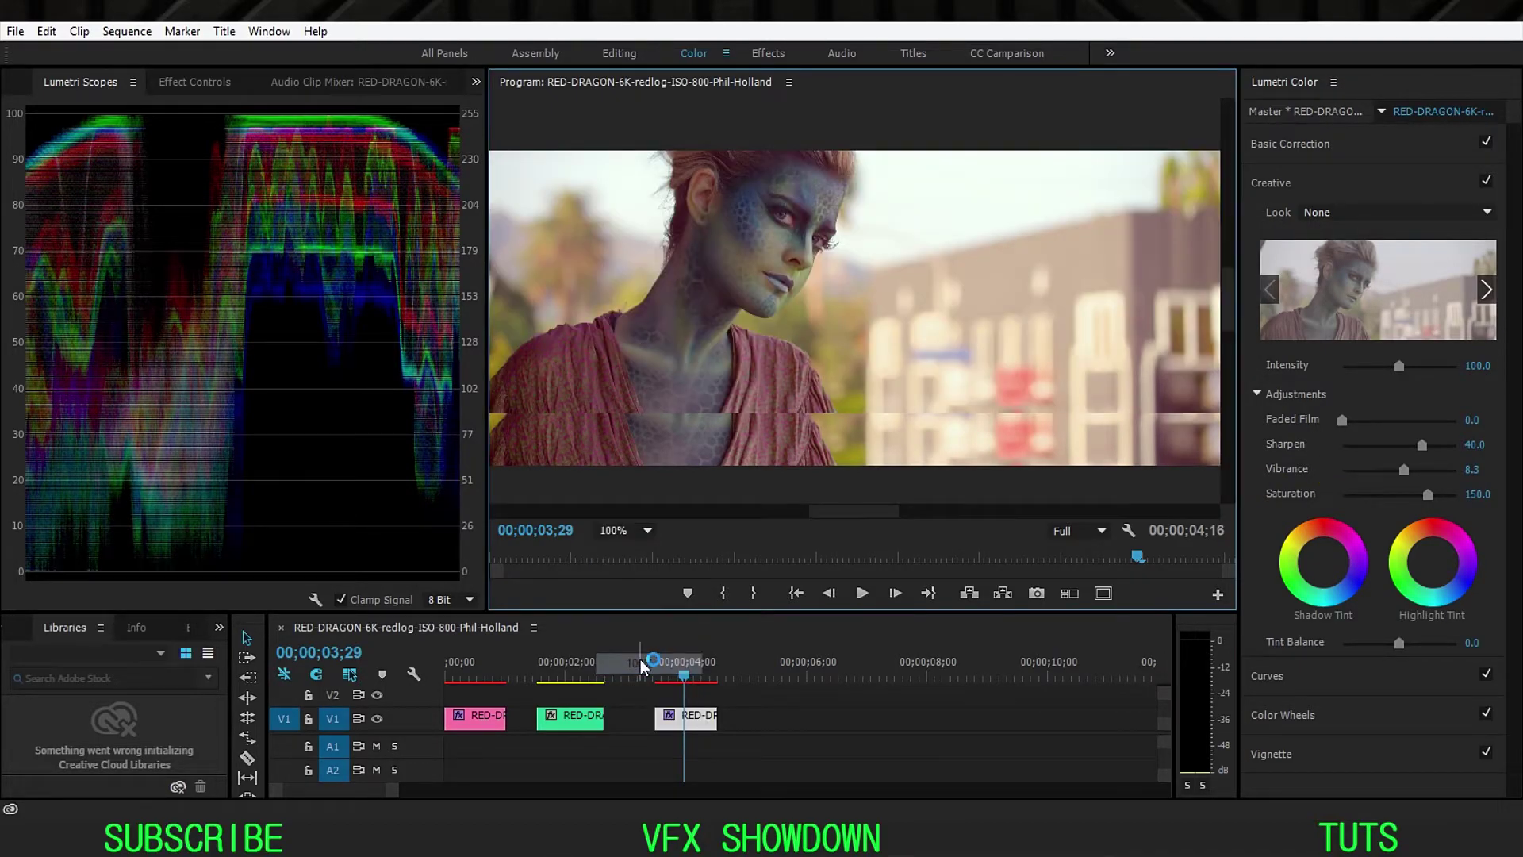
key(grave)
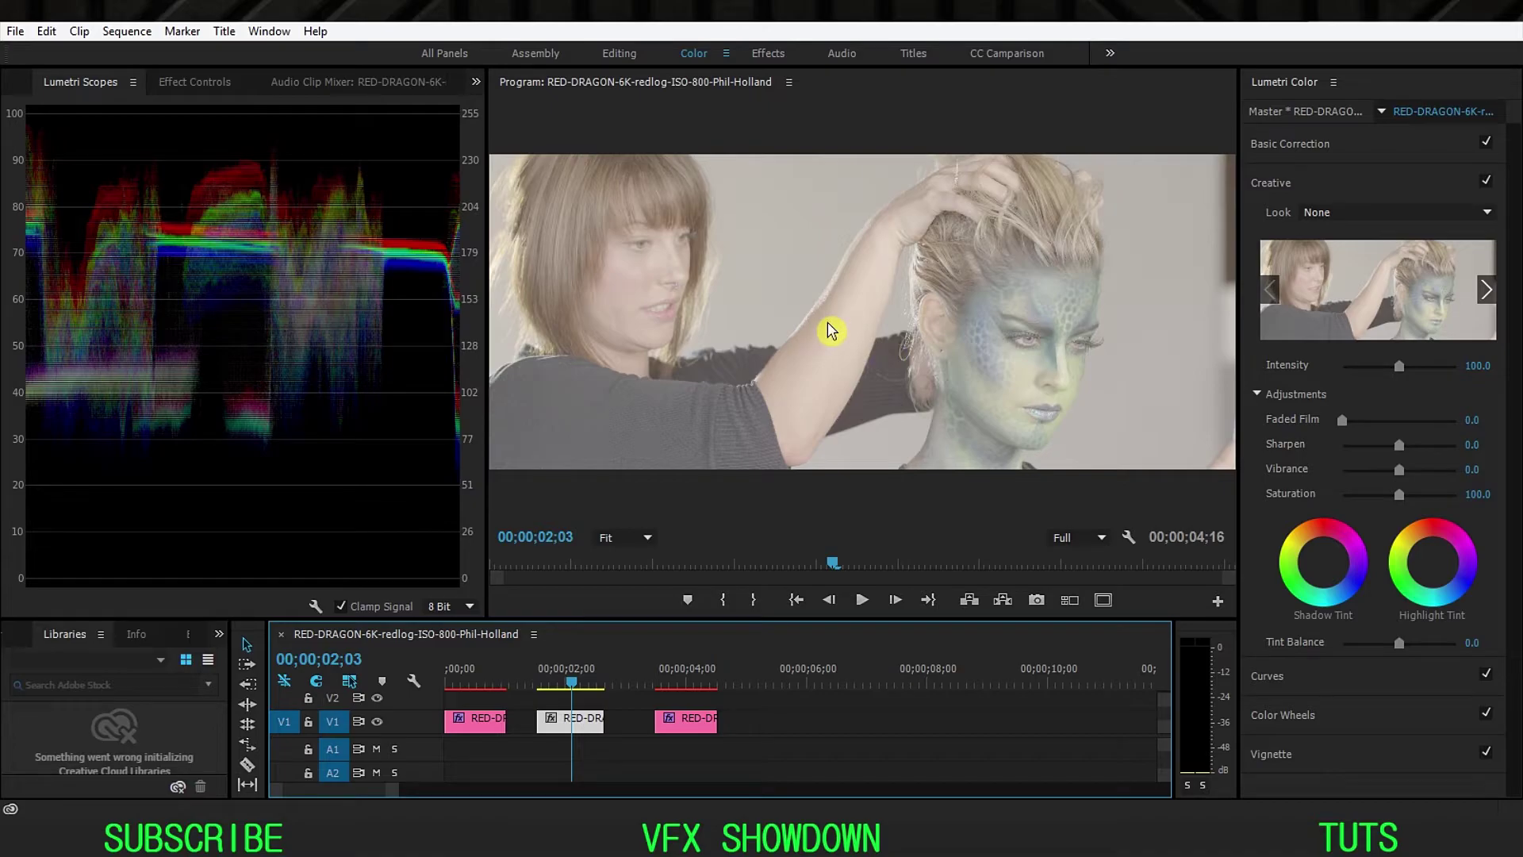
Pull the master RGB curve's black and white points inward, then toggle Curves to compare.
click(736, 303)
click(1281, 195)
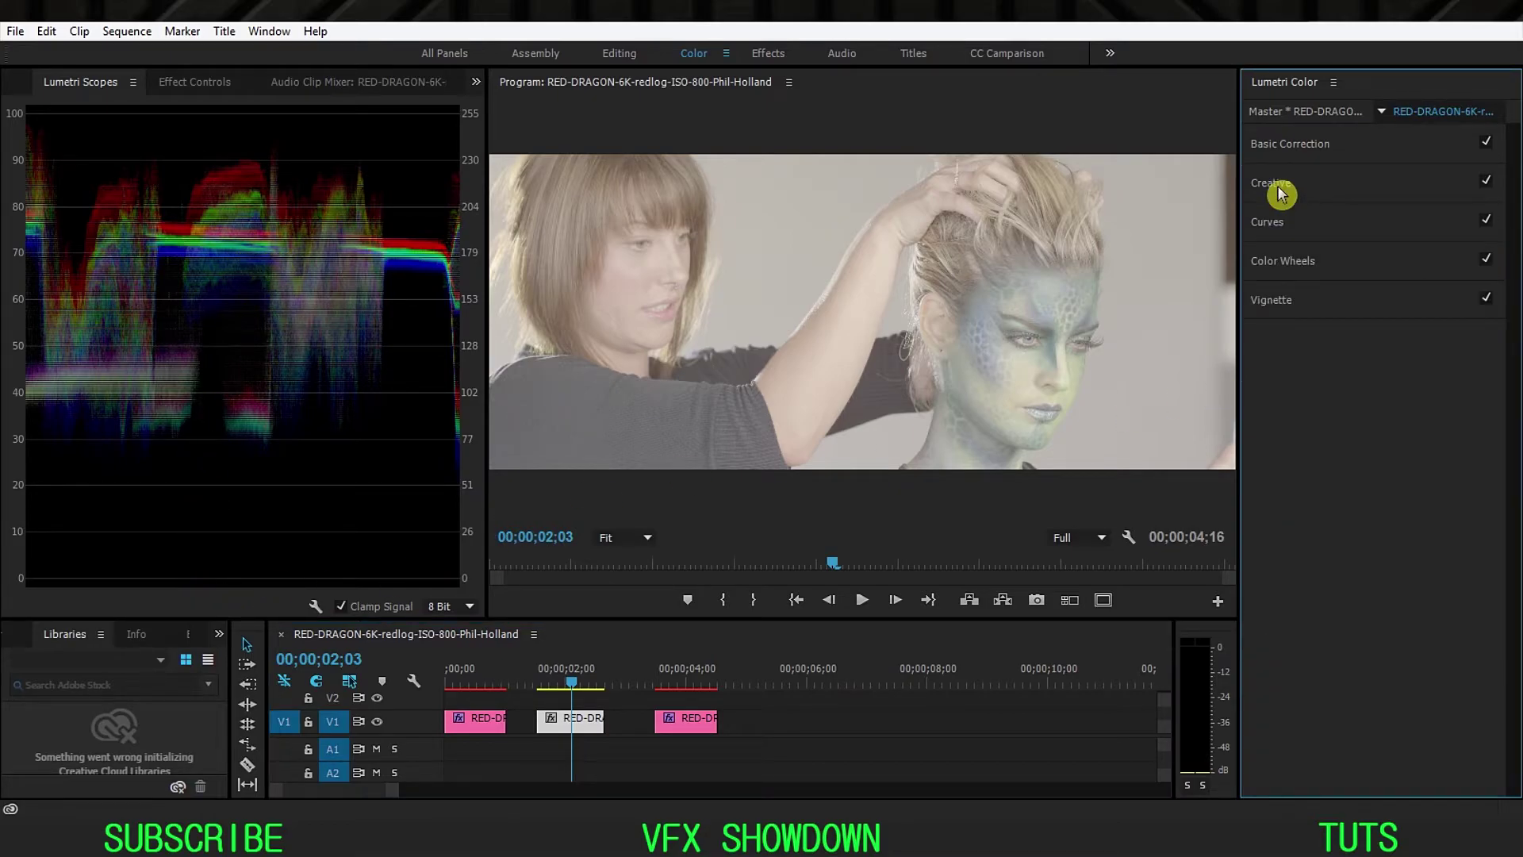
click(1278, 227)
drag(1272, 566, 1326, 579)
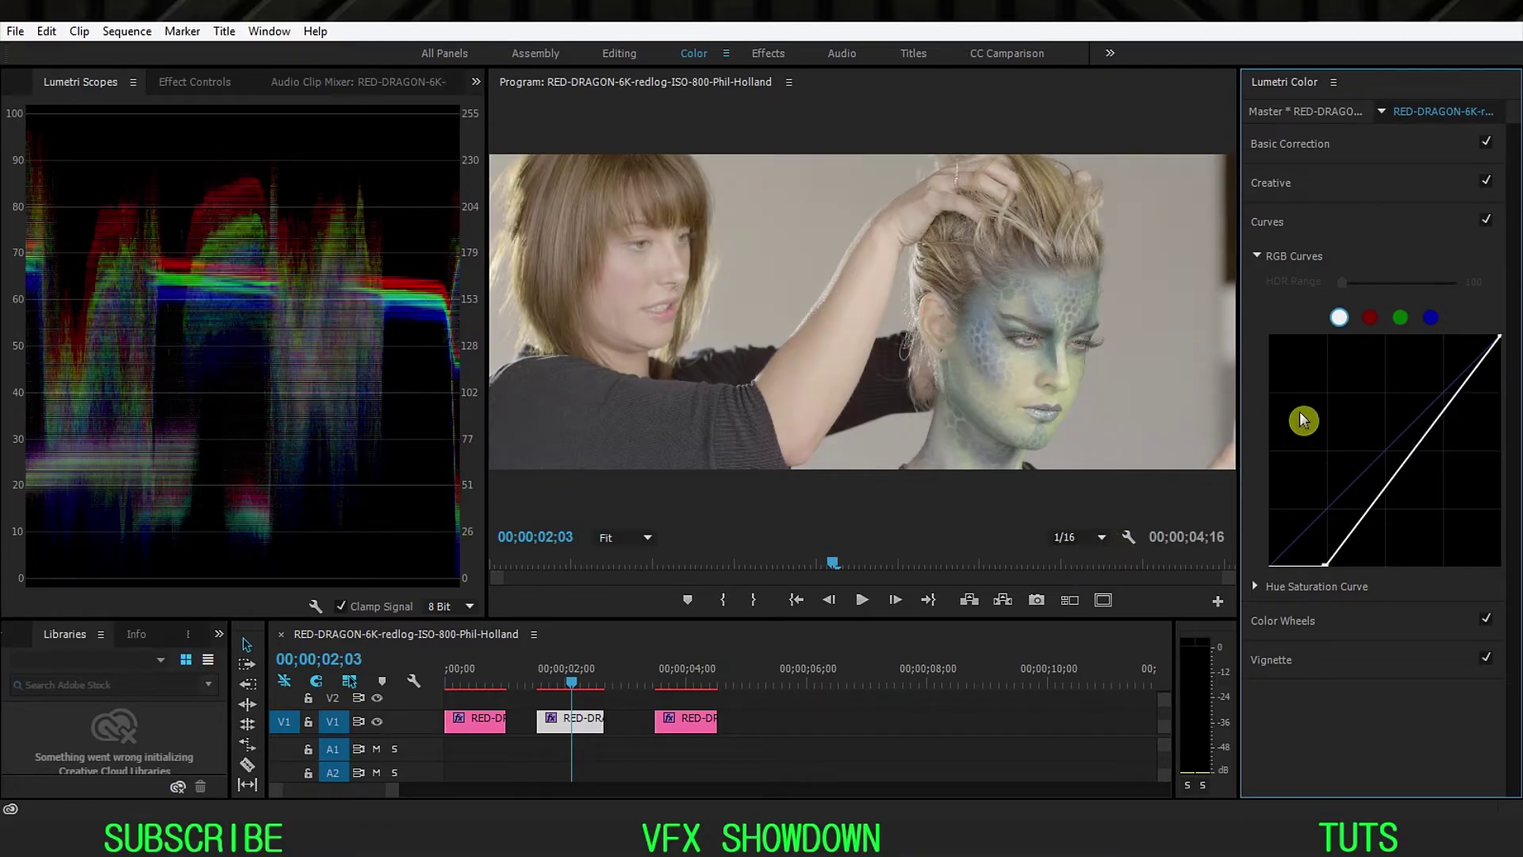
drag(1500, 340, 1488, 335)
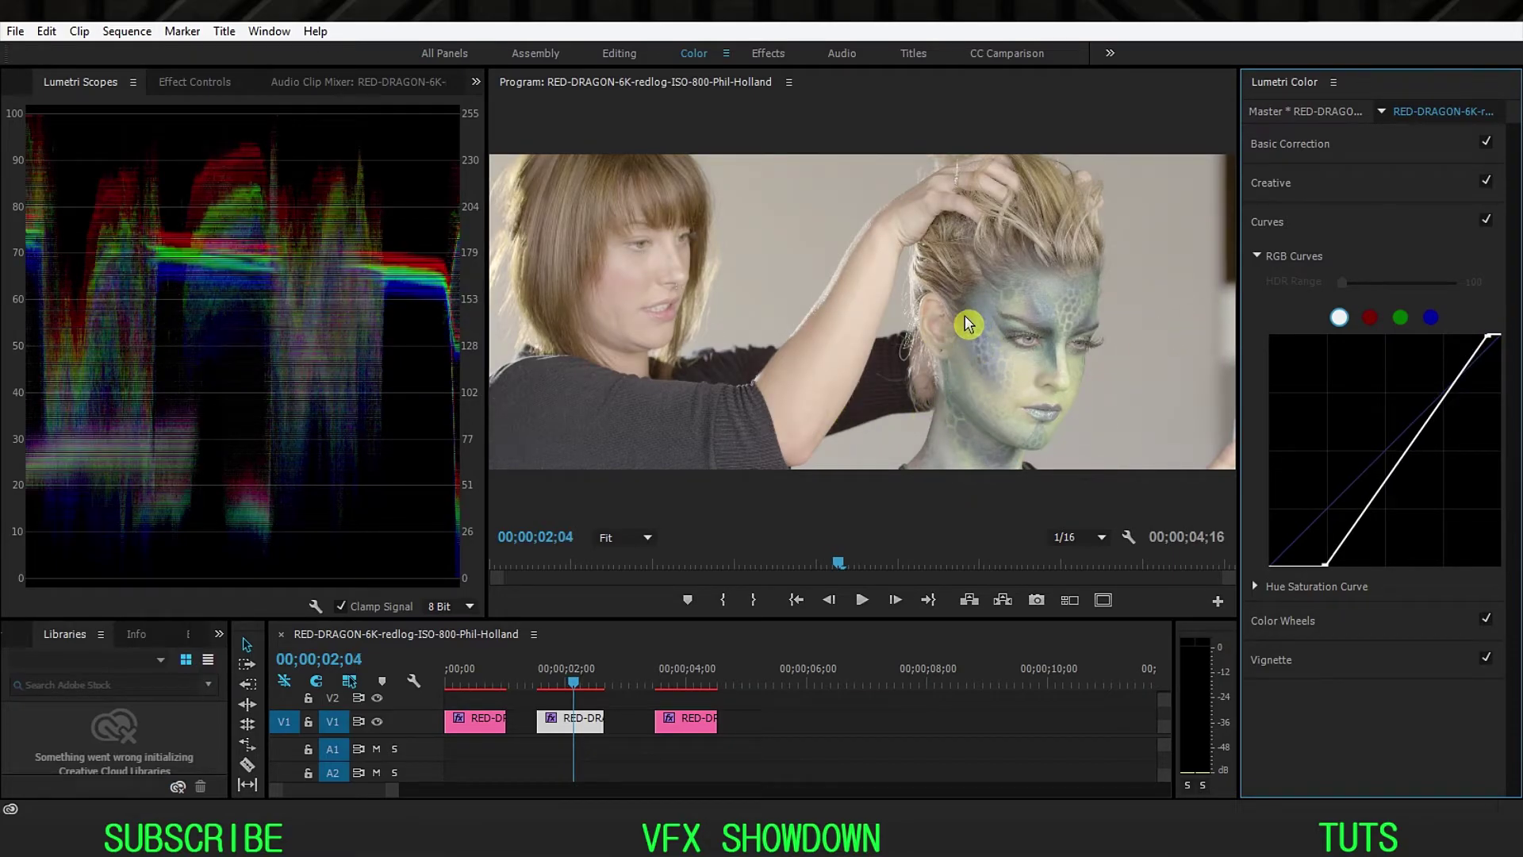
click(1486, 223)
click(1487, 224)
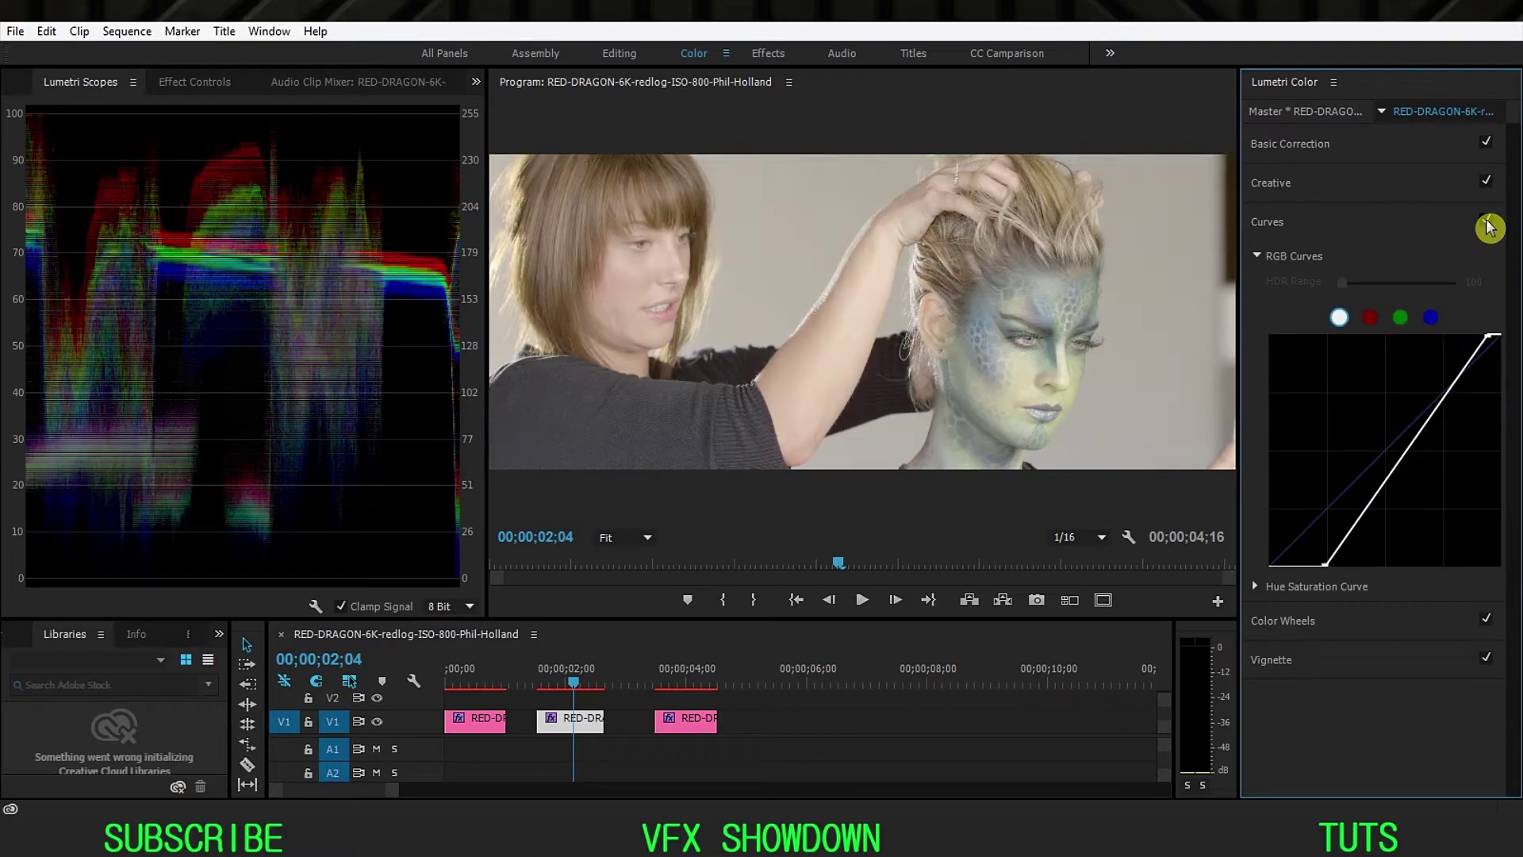
Recheck the curve before/after, then set Creative Saturation to 130 after trying 120.
click(1488, 225)
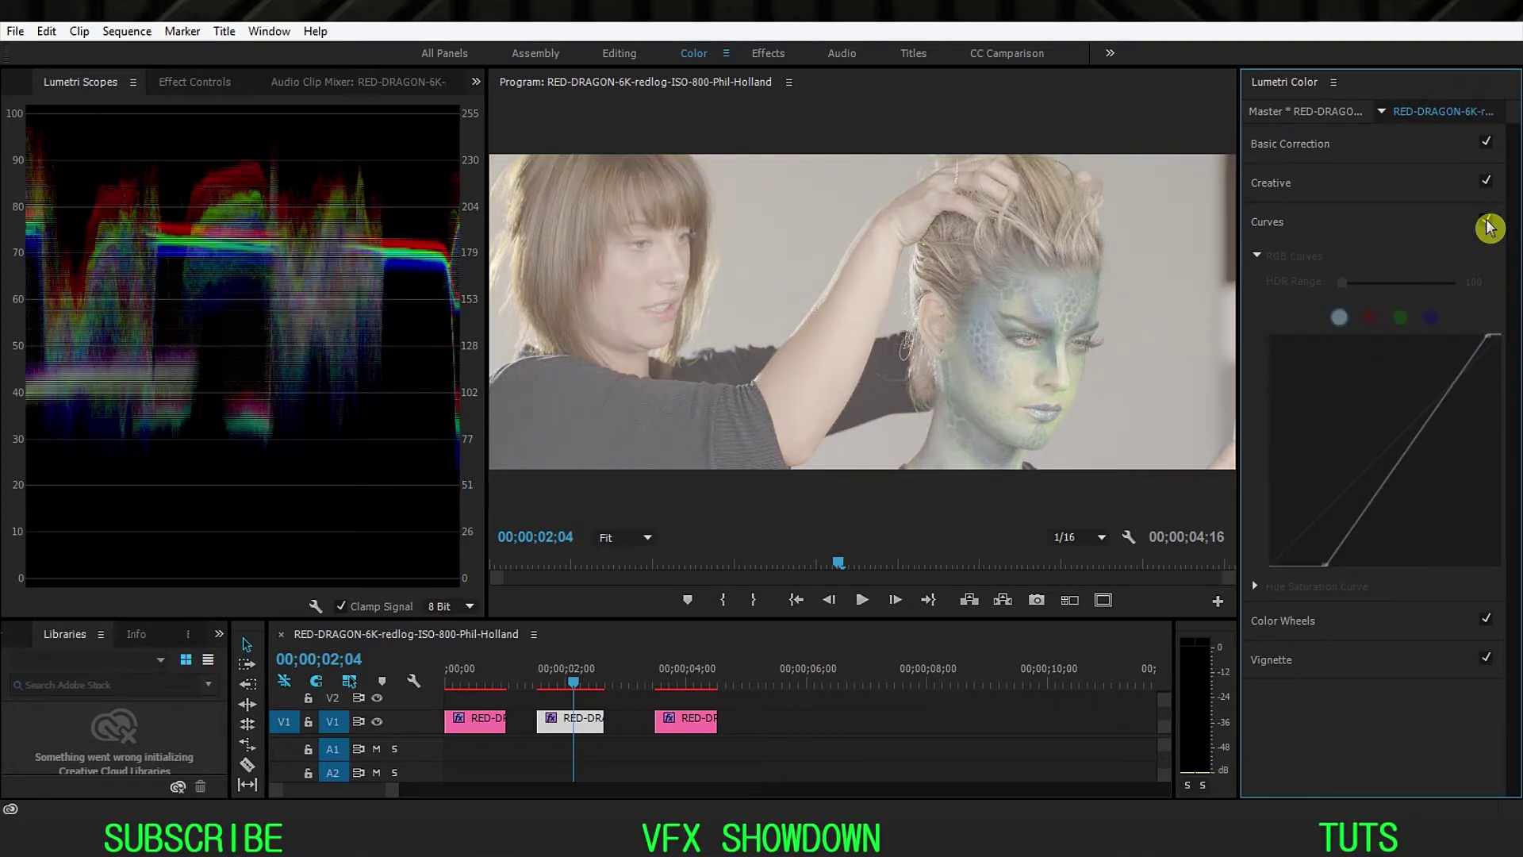
click(1488, 226)
click(1274, 222)
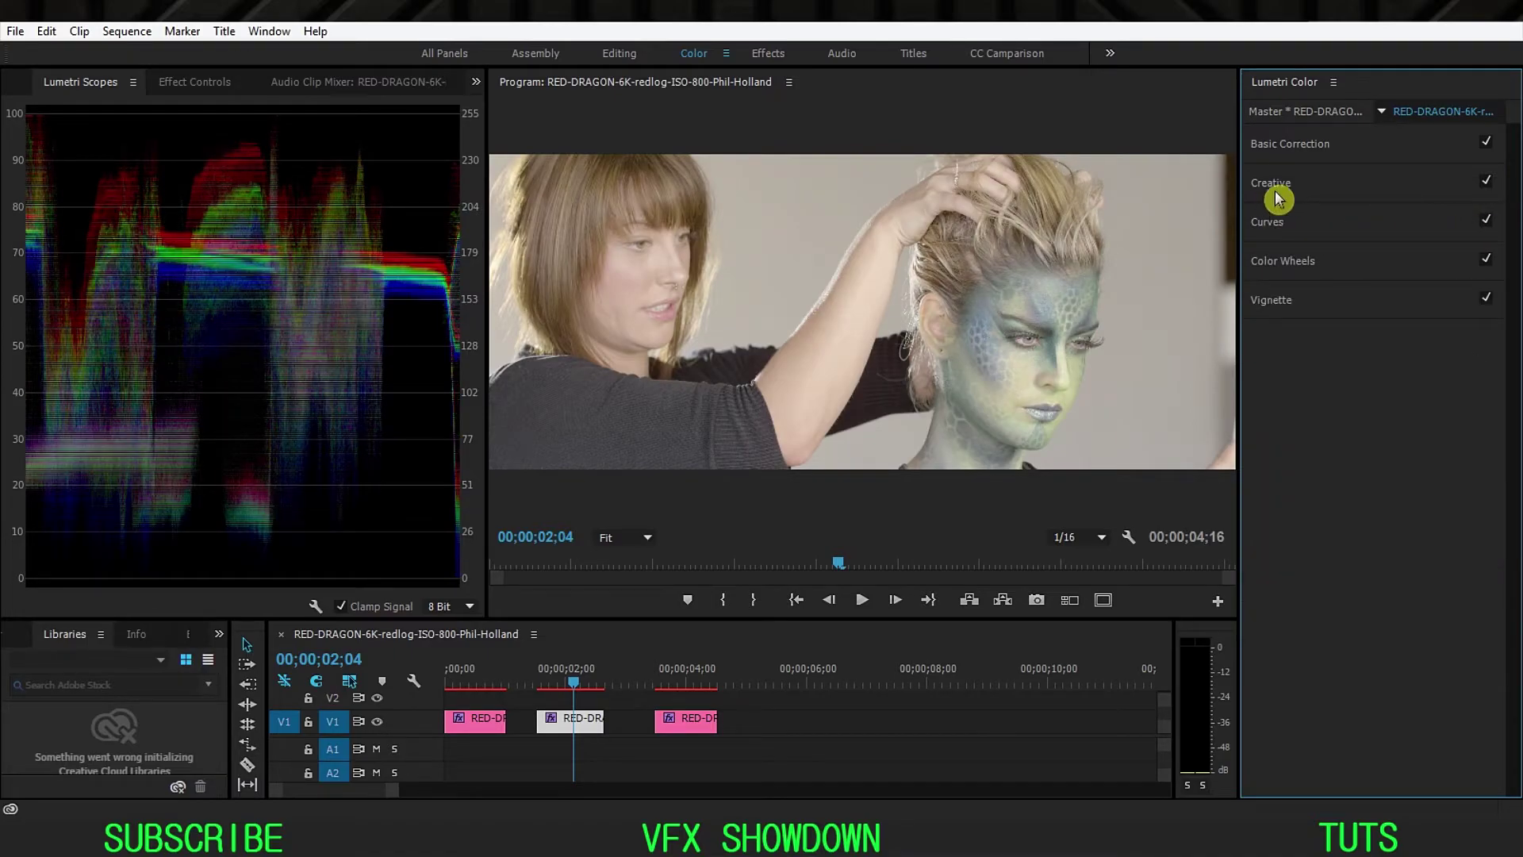
click(1274, 192)
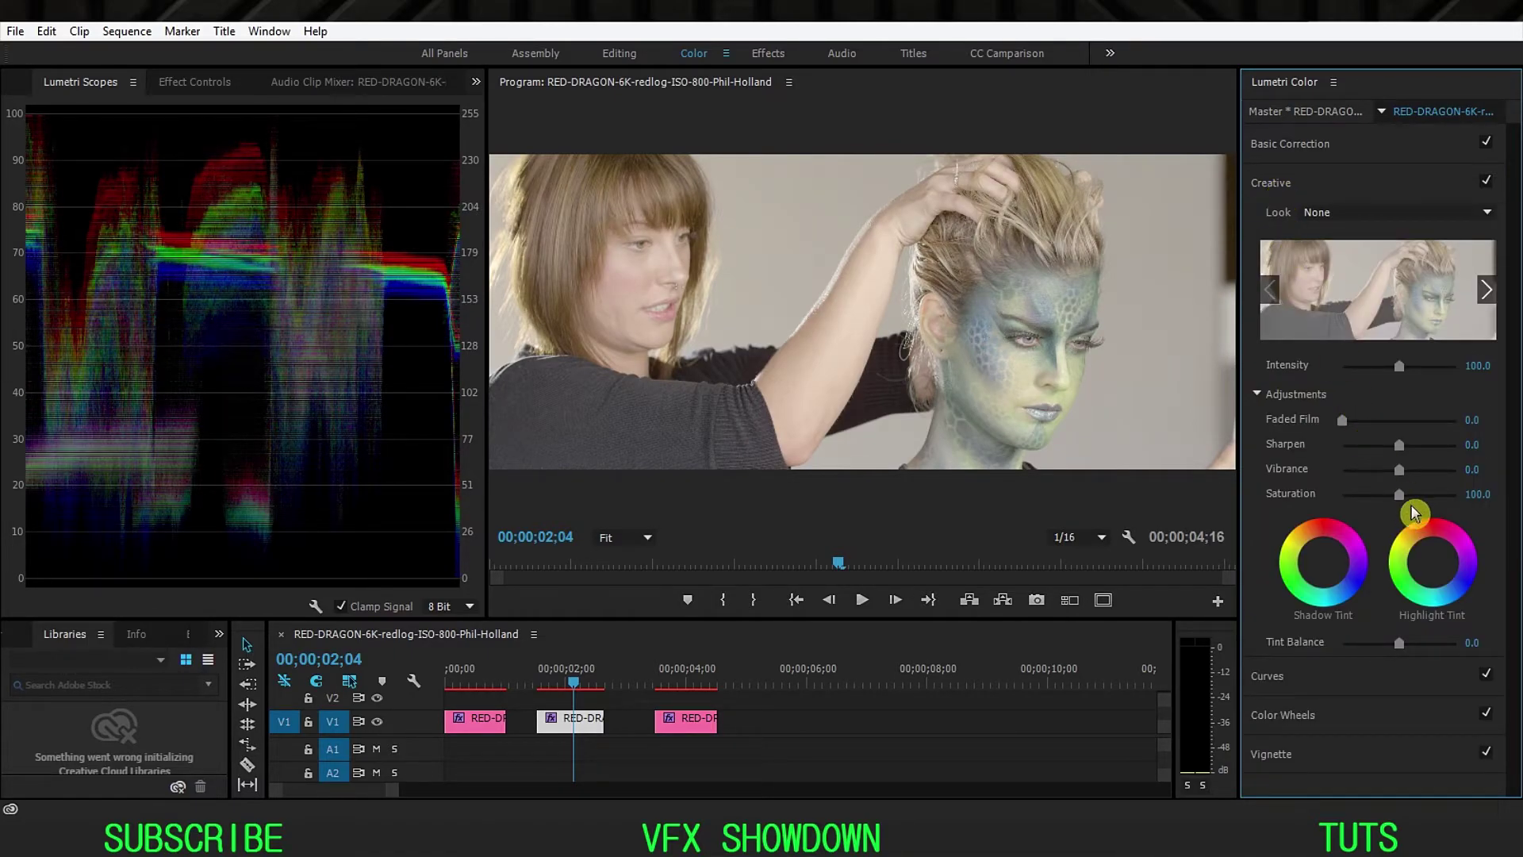
click(1477, 496)
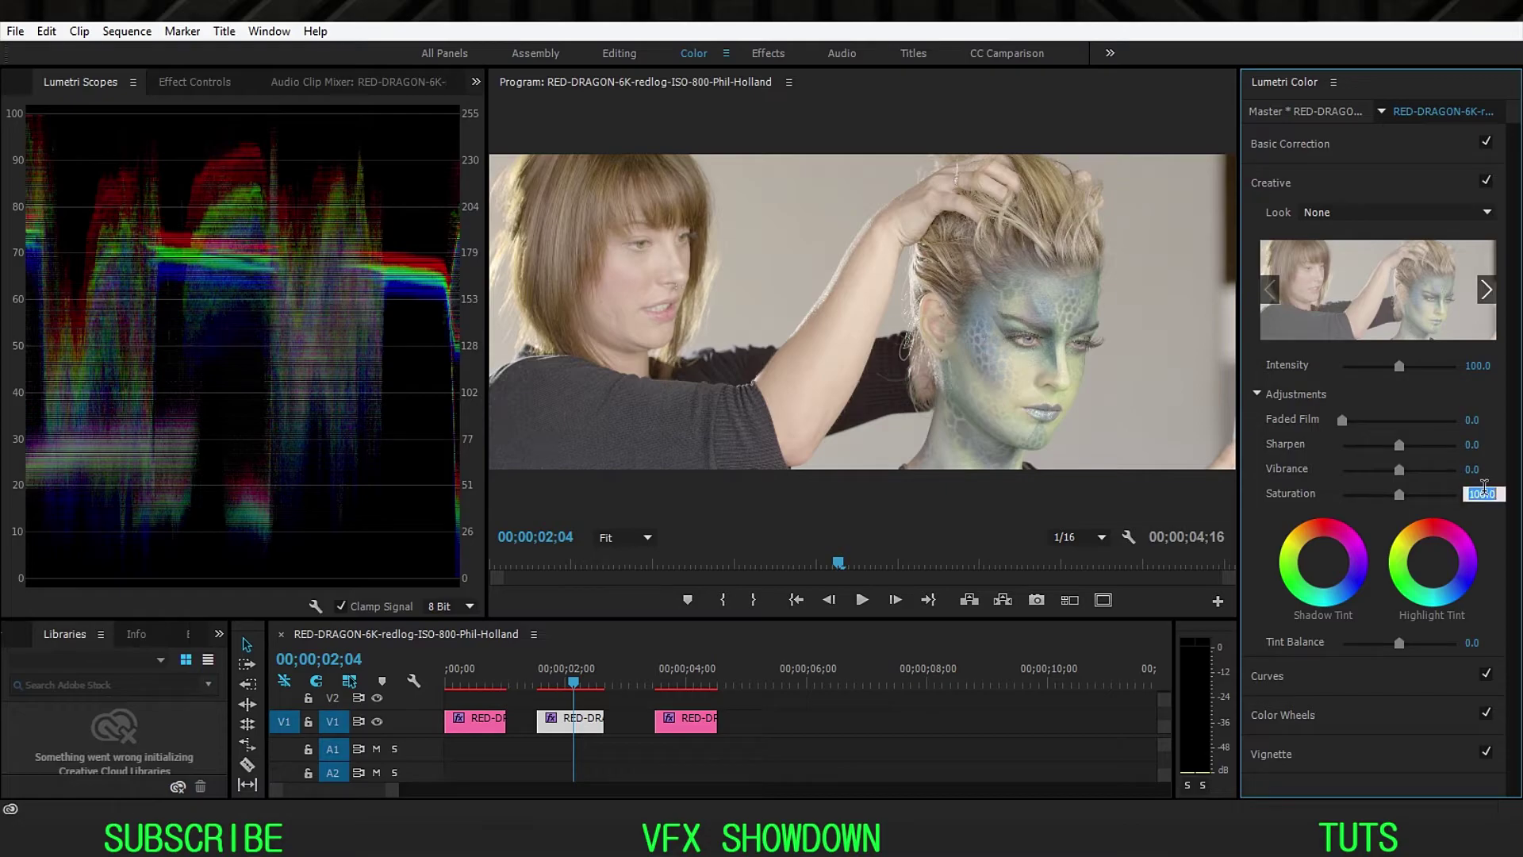
text(120)
key(Return)
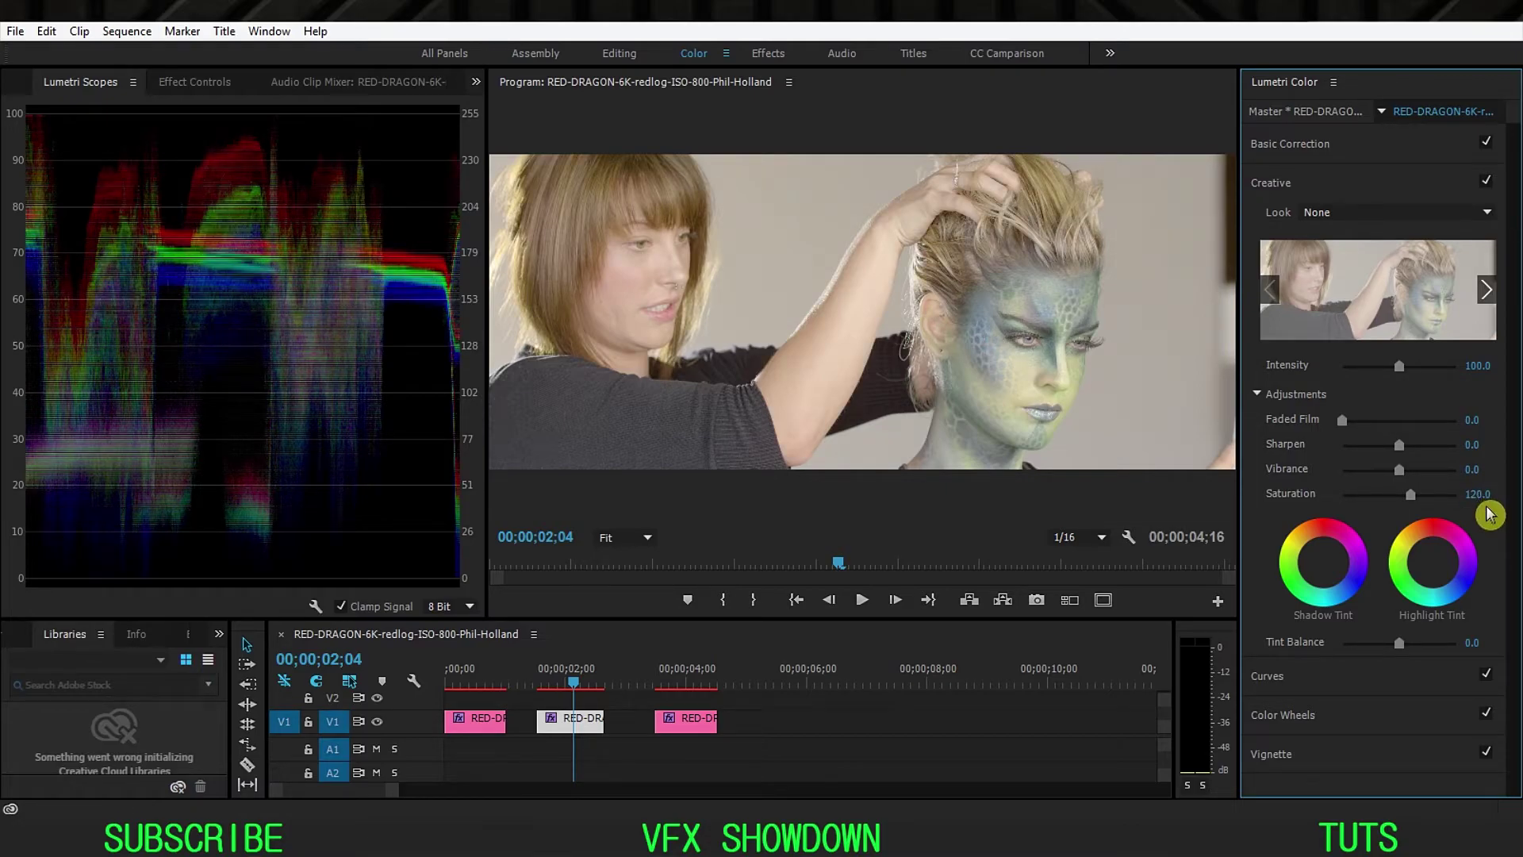
click(1483, 492)
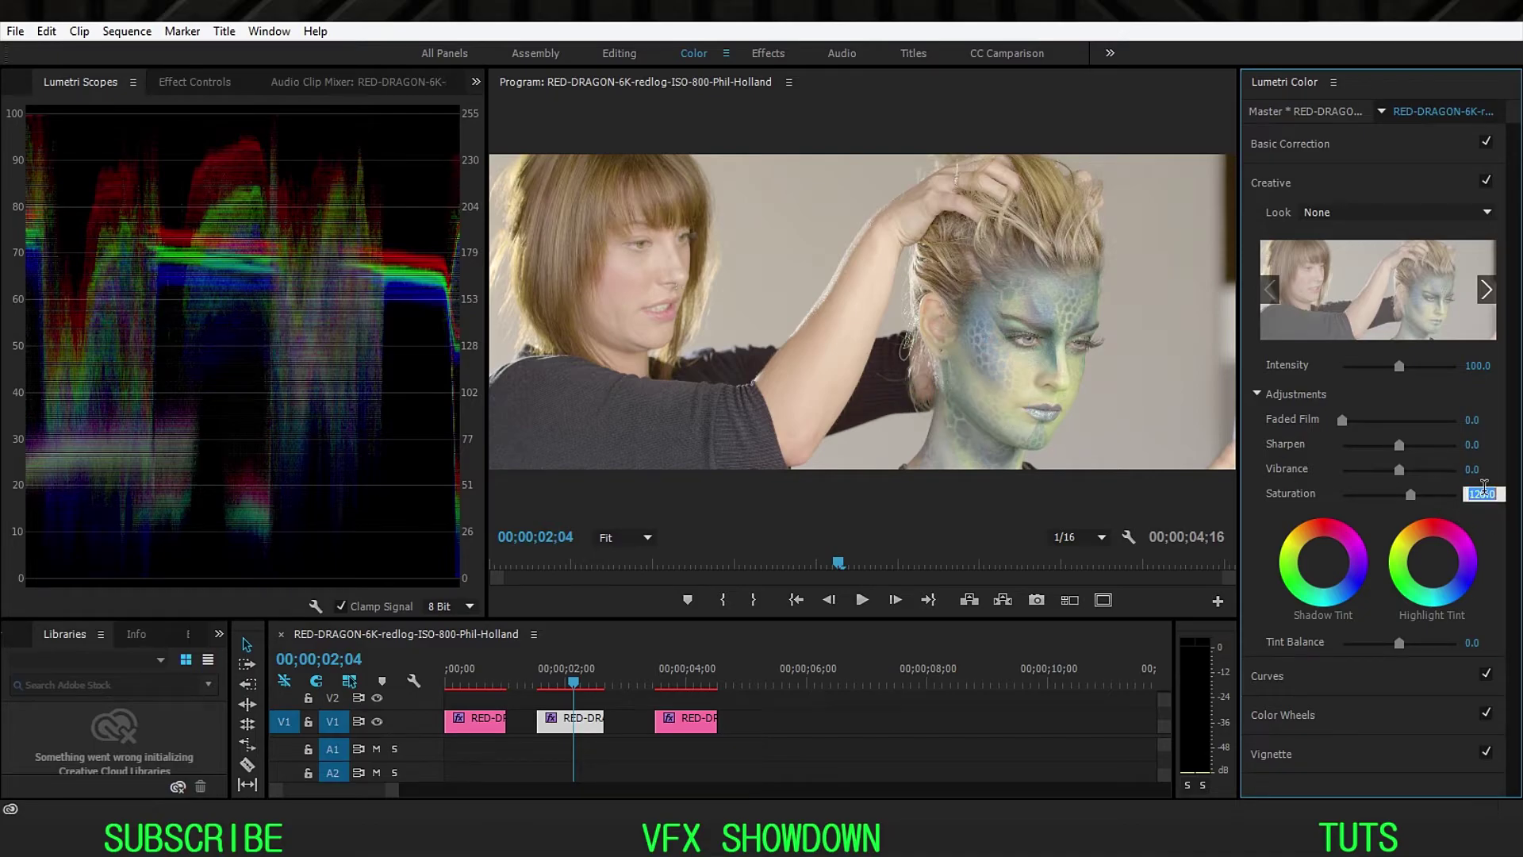
text(130)
key(Return)
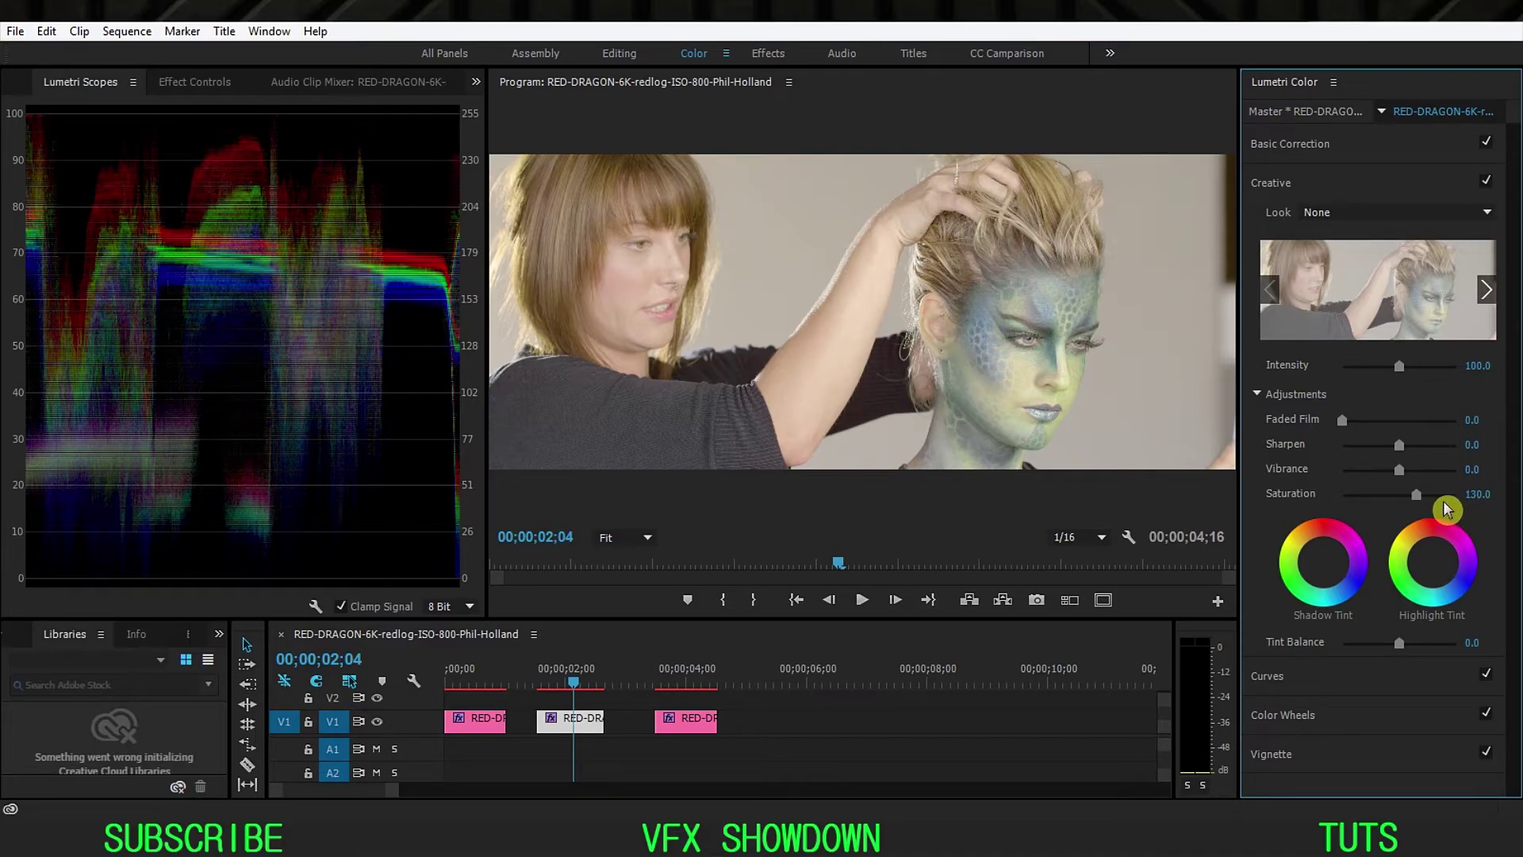
Set the scopes to show only Vectorscope YUV, with Waveform (RGB) unchecked.
right_click(235, 256)
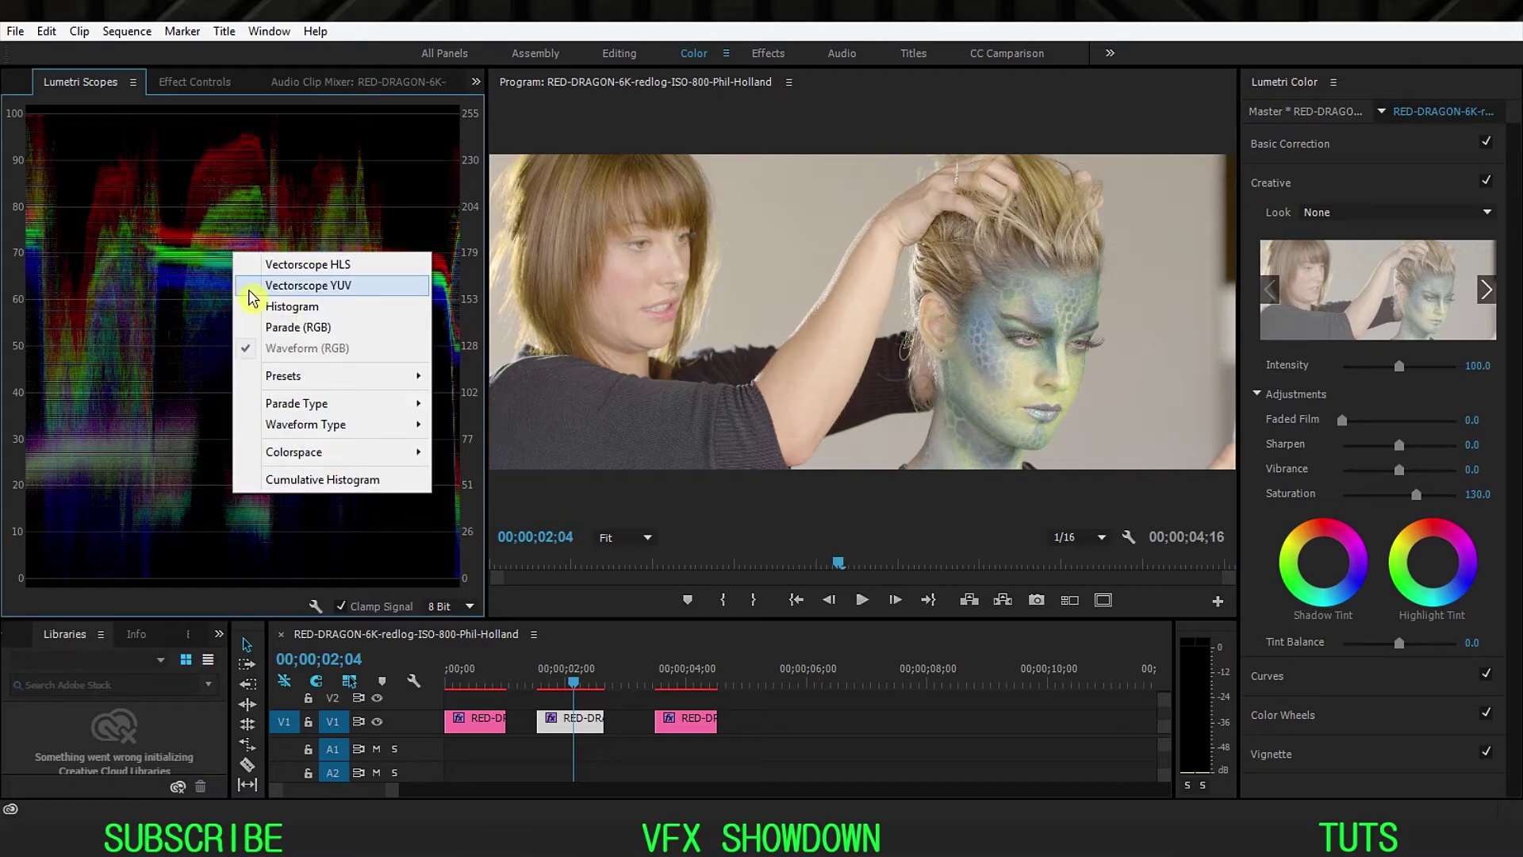
click(283, 296)
right_click(300, 335)
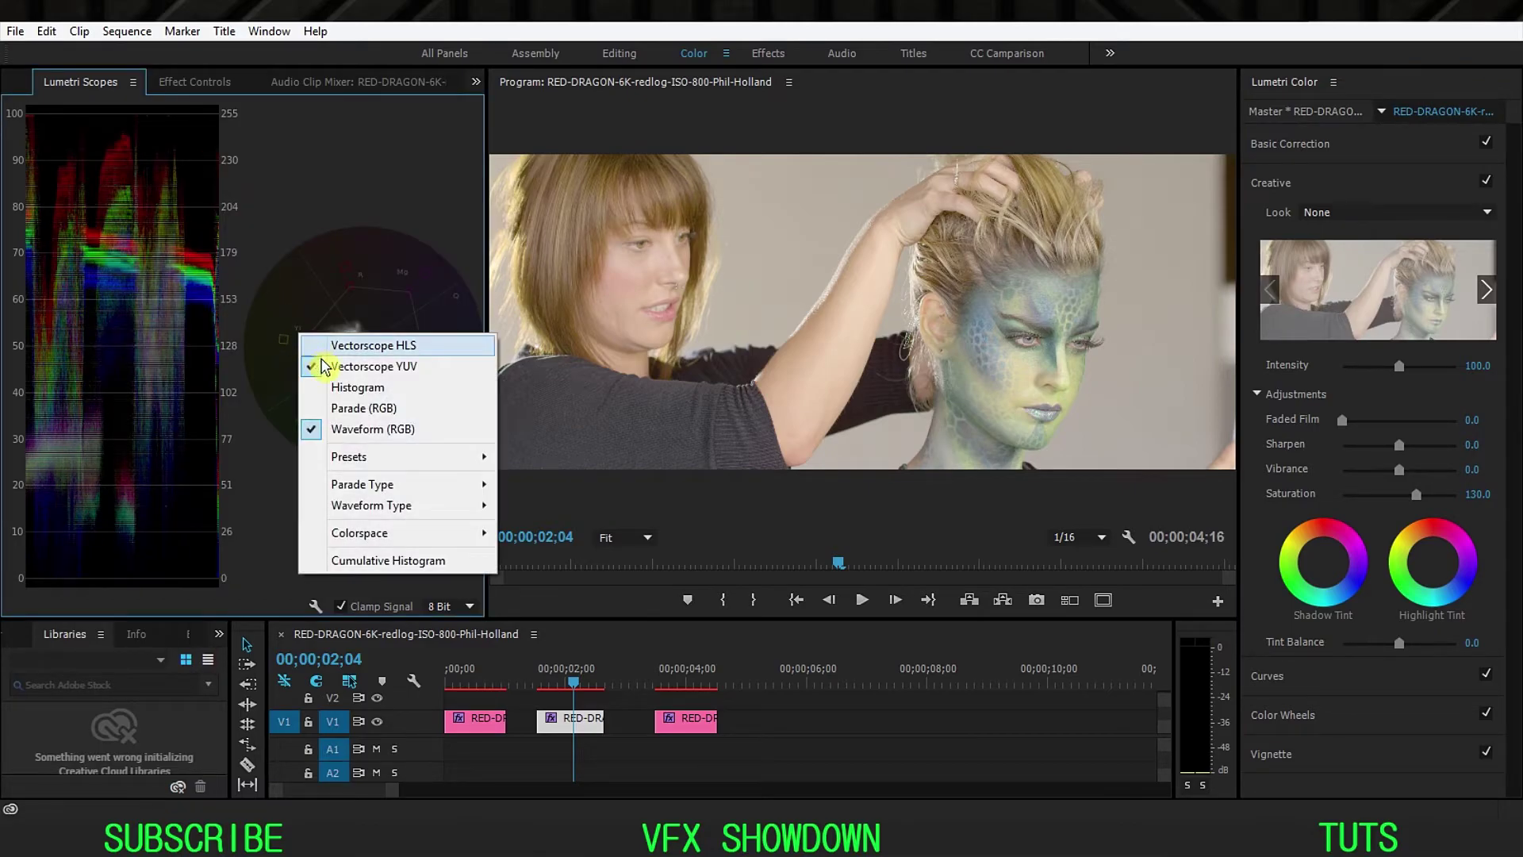
click(347, 430)
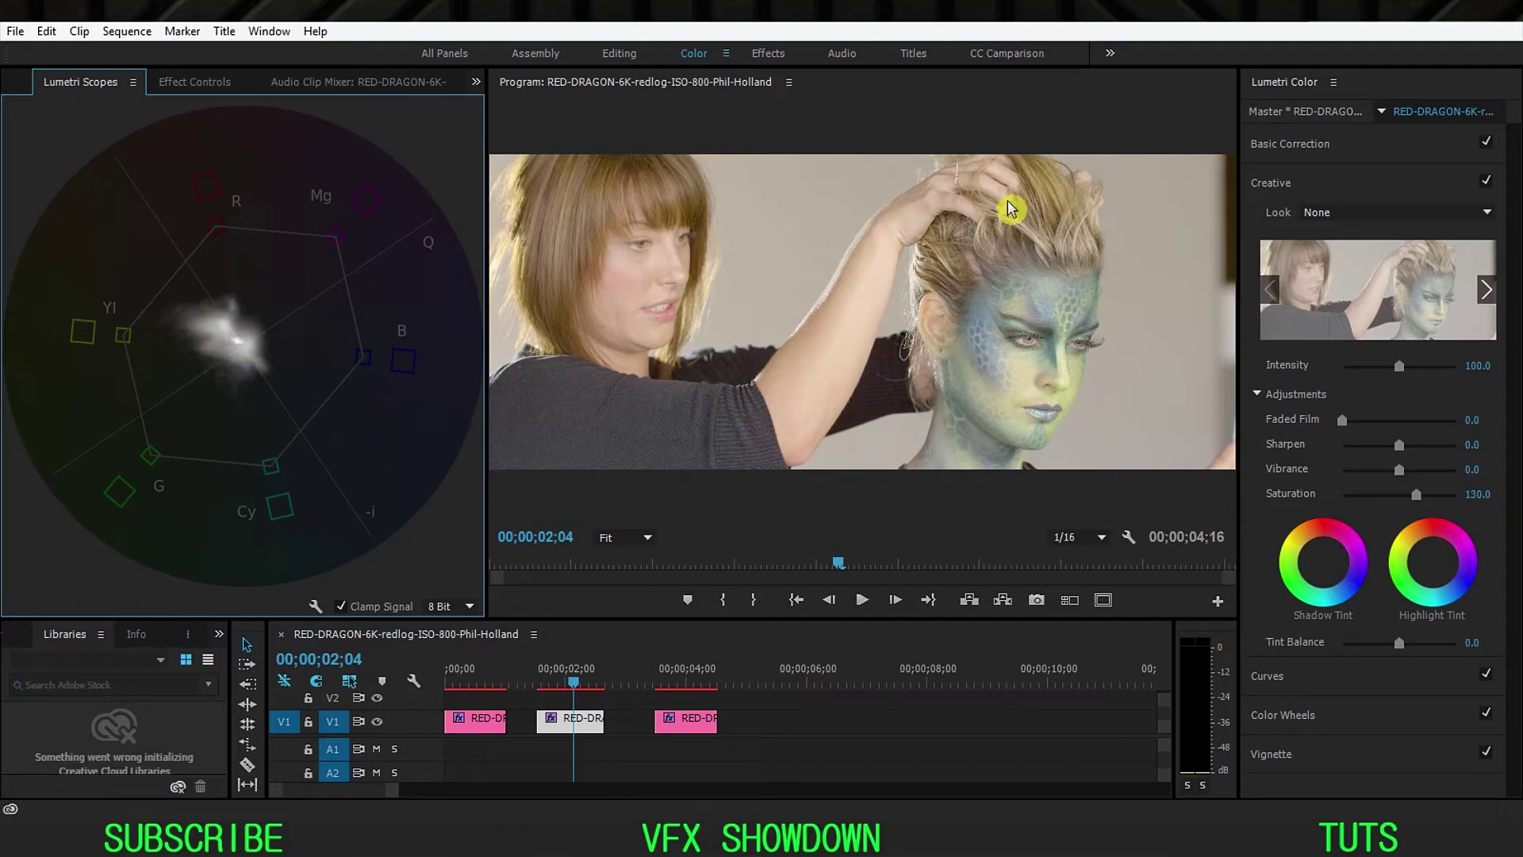
Set Basic Correction Saturation to 115, after trying 110 and 120.
click(1272, 186)
click(1287, 145)
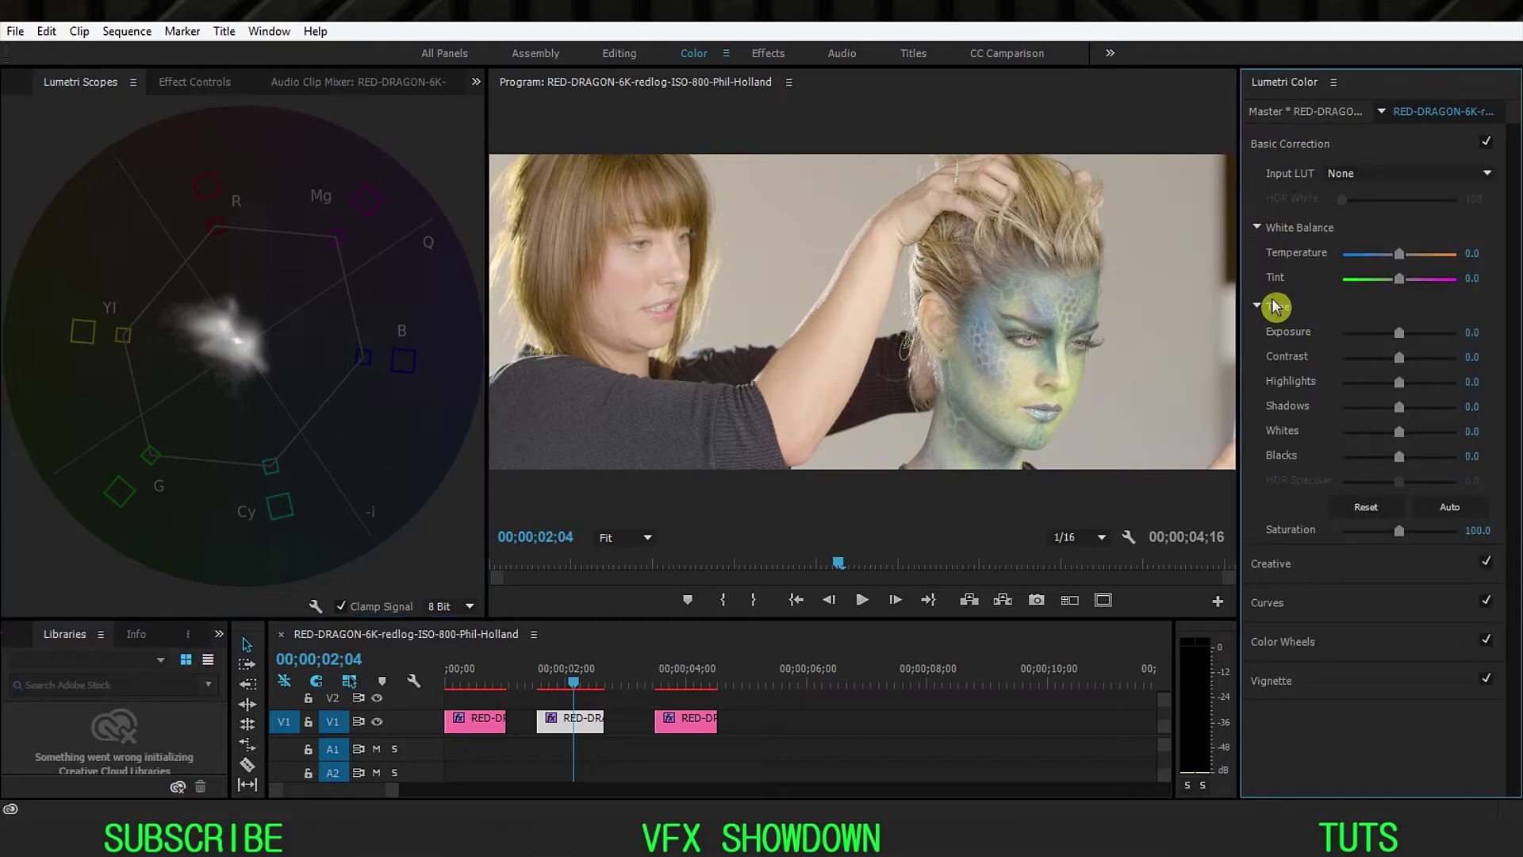
drag(1399, 531, 1401, 531)
click(1478, 530)
text(110)
key(Return)
text(120)
key(Return)
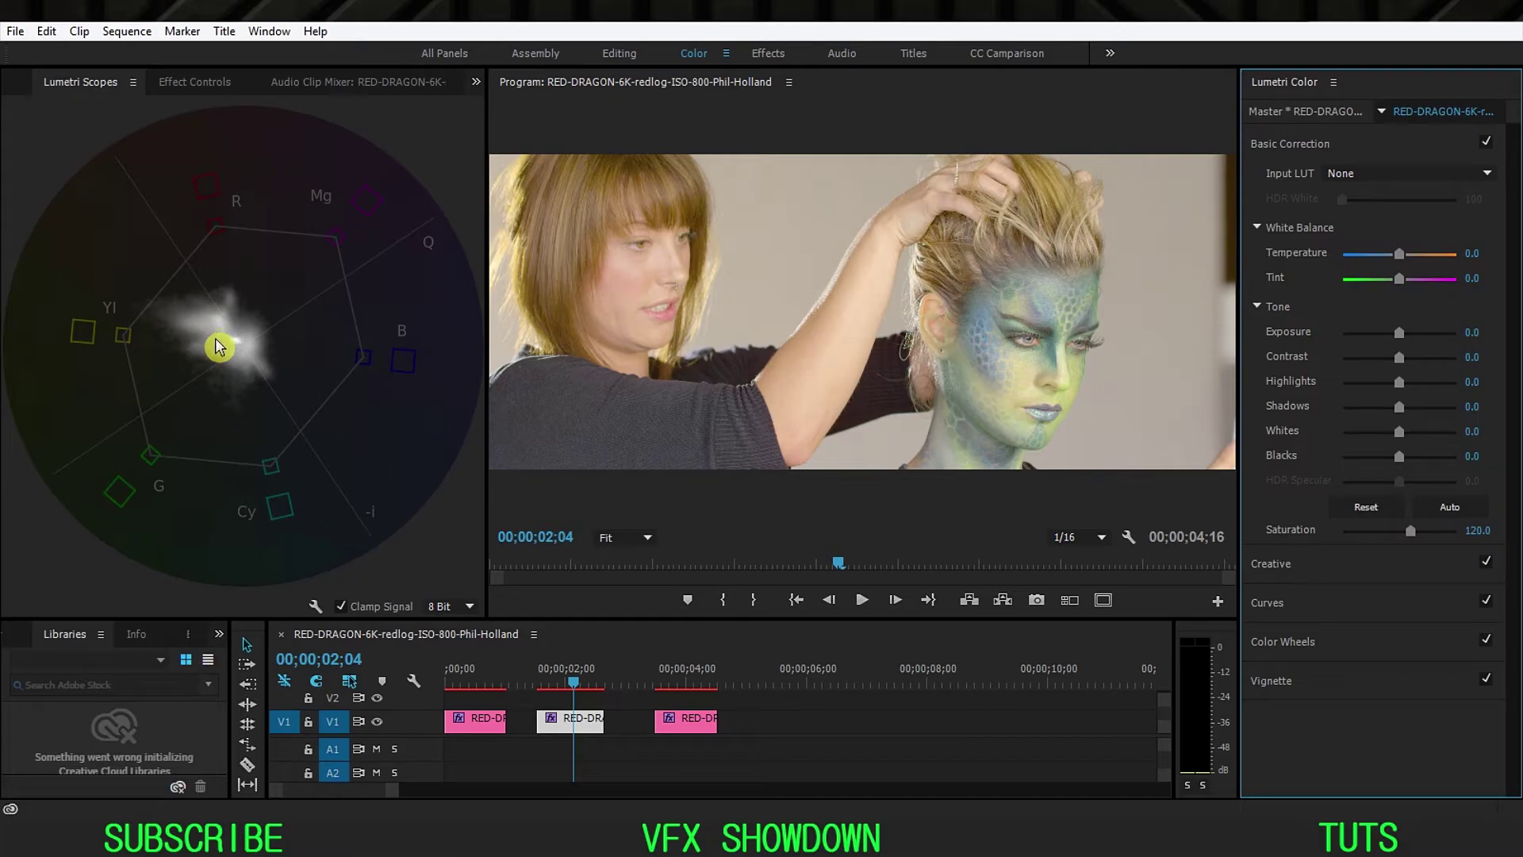
click(1483, 529)
text(11)
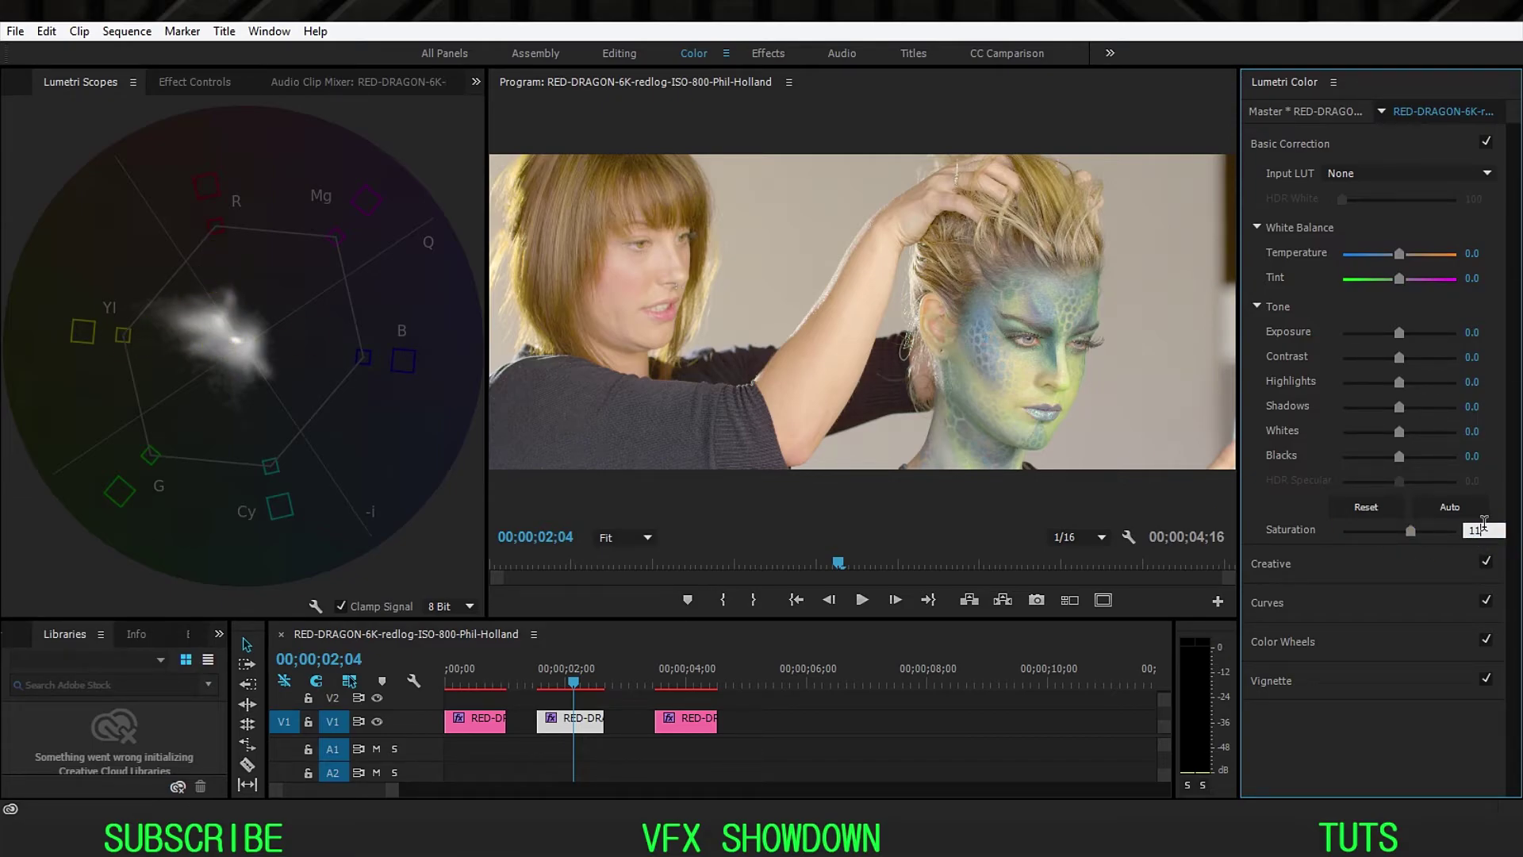
text(5)
key(Return)
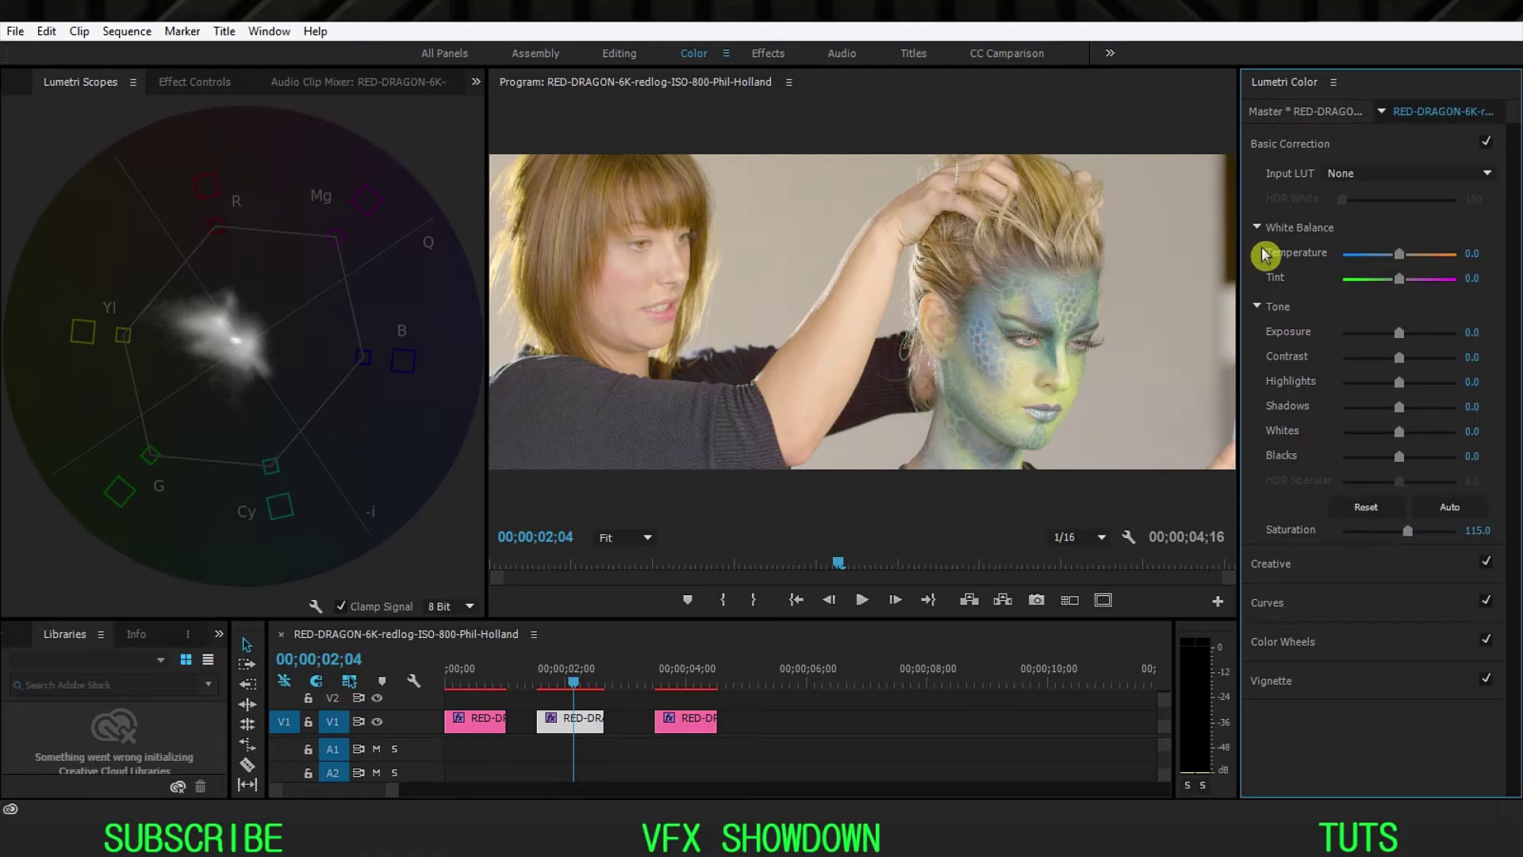
click(1279, 147)
Expand Curves and switch the scopes to show only the RGB waveform.
click(1269, 225)
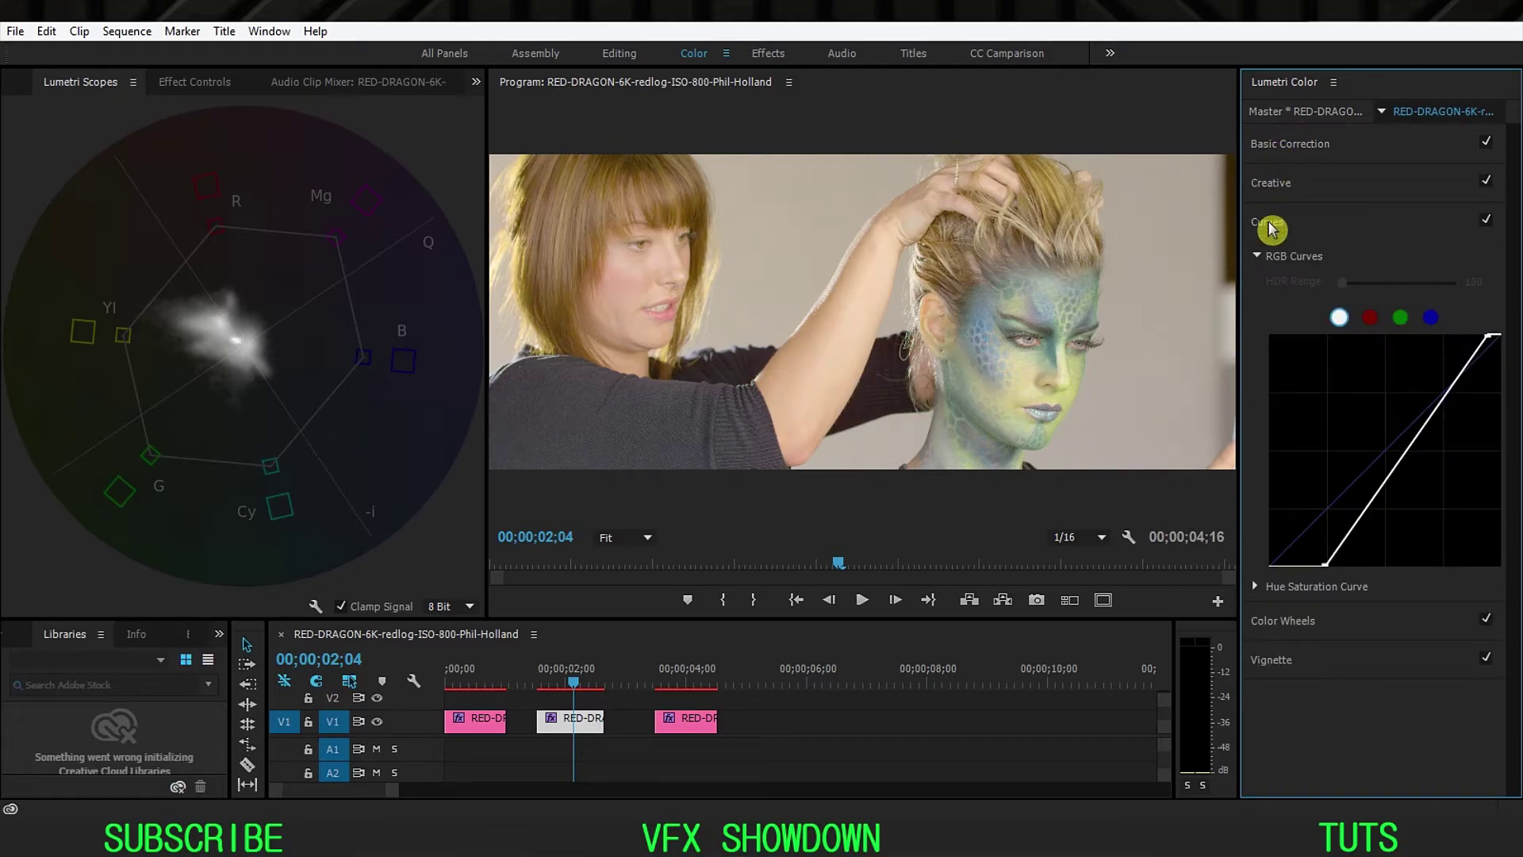
right_click(296, 227)
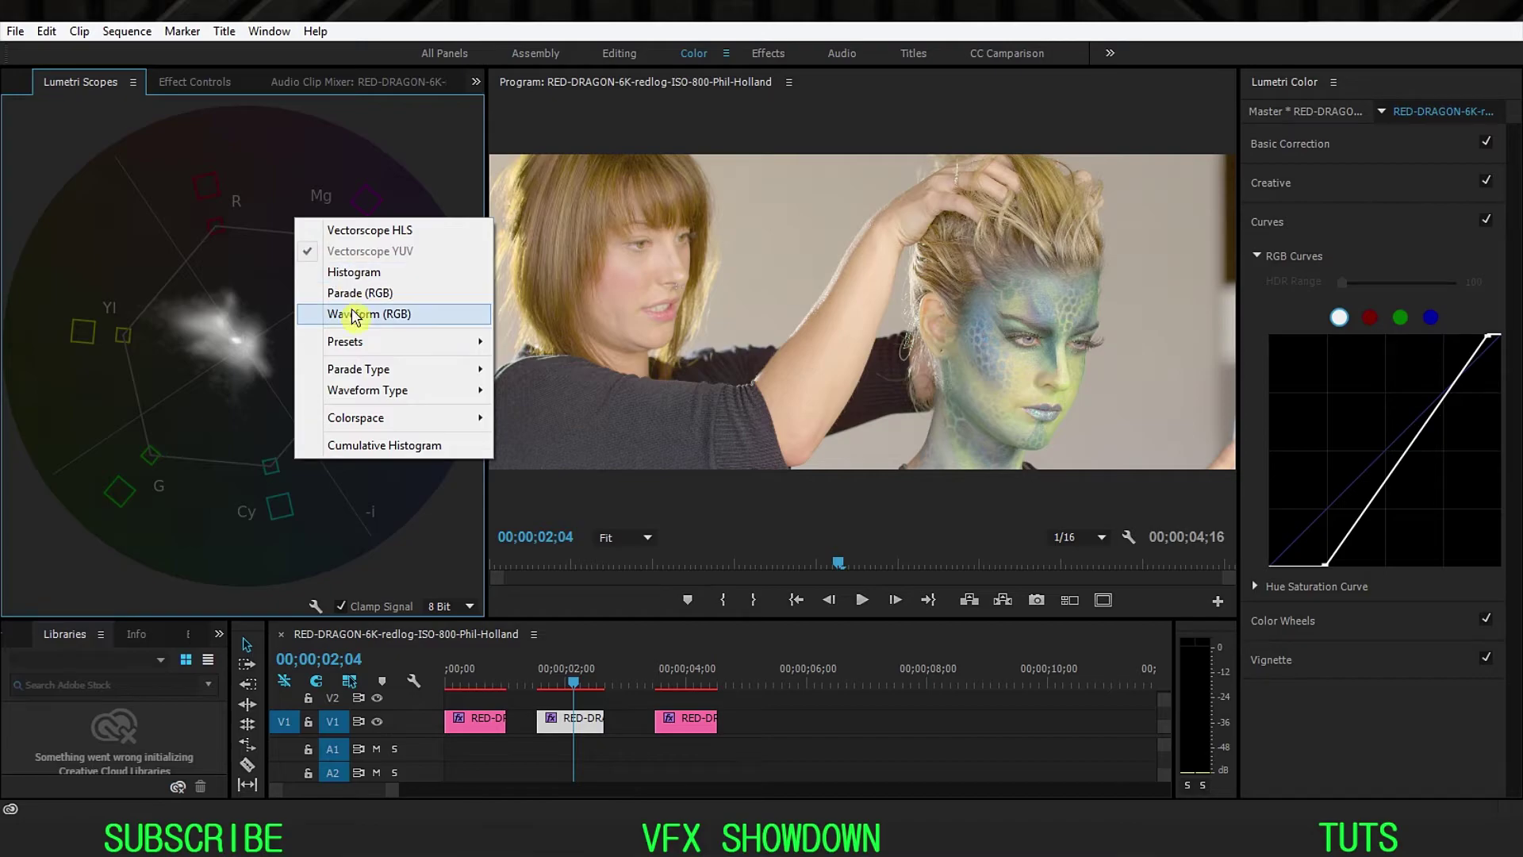
click(318, 314)
right_click(310, 287)
click(315, 303)
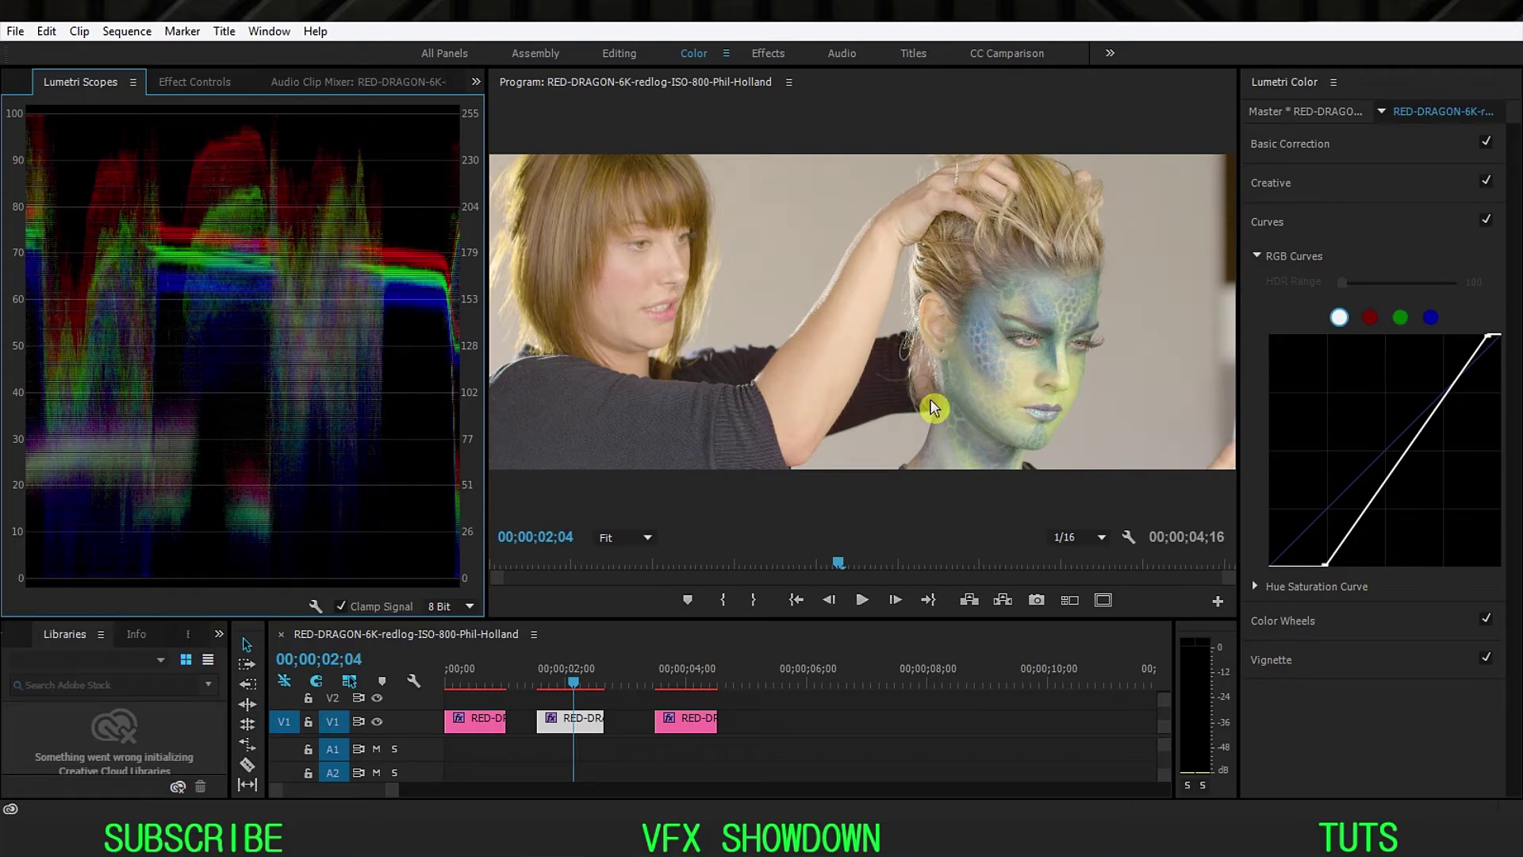
Add contrast to the green curve by pulling in its highlight end and crushing its shadows.
click(1400, 319)
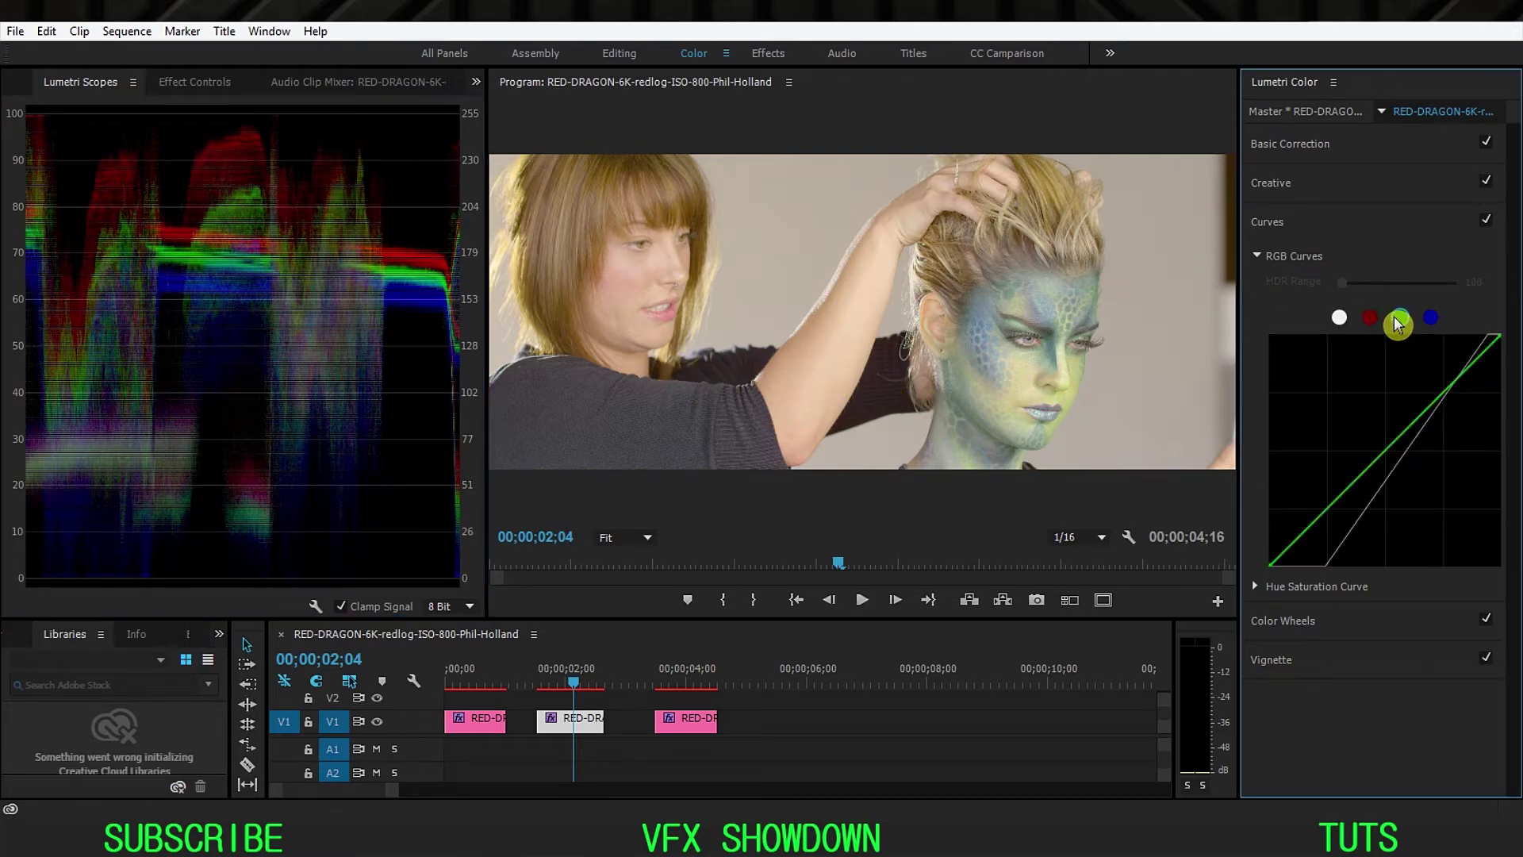
click(1390, 449)
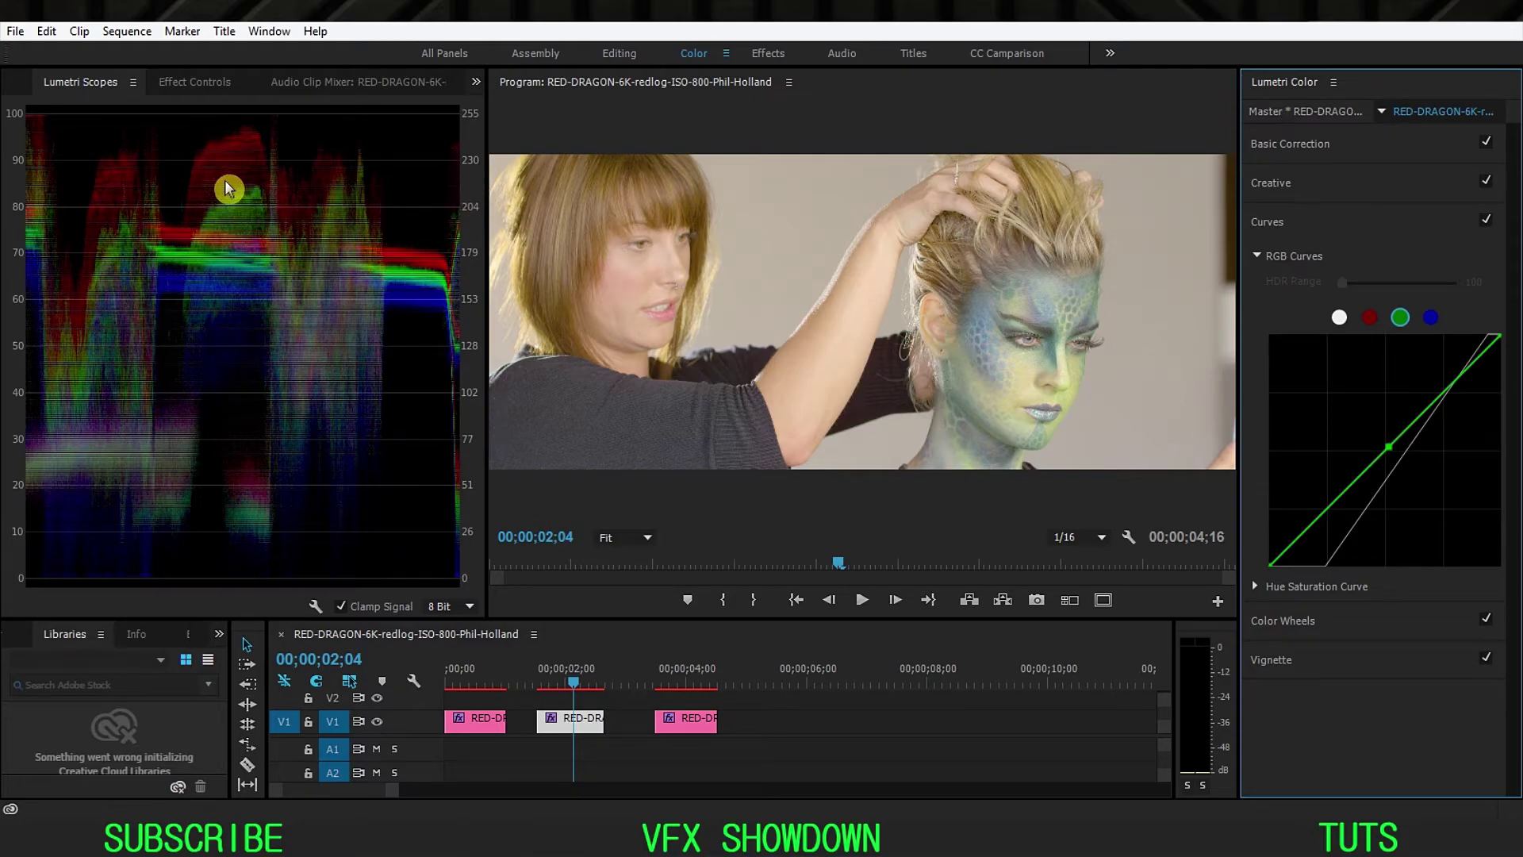
drag(1500, 337, 1480, 335)
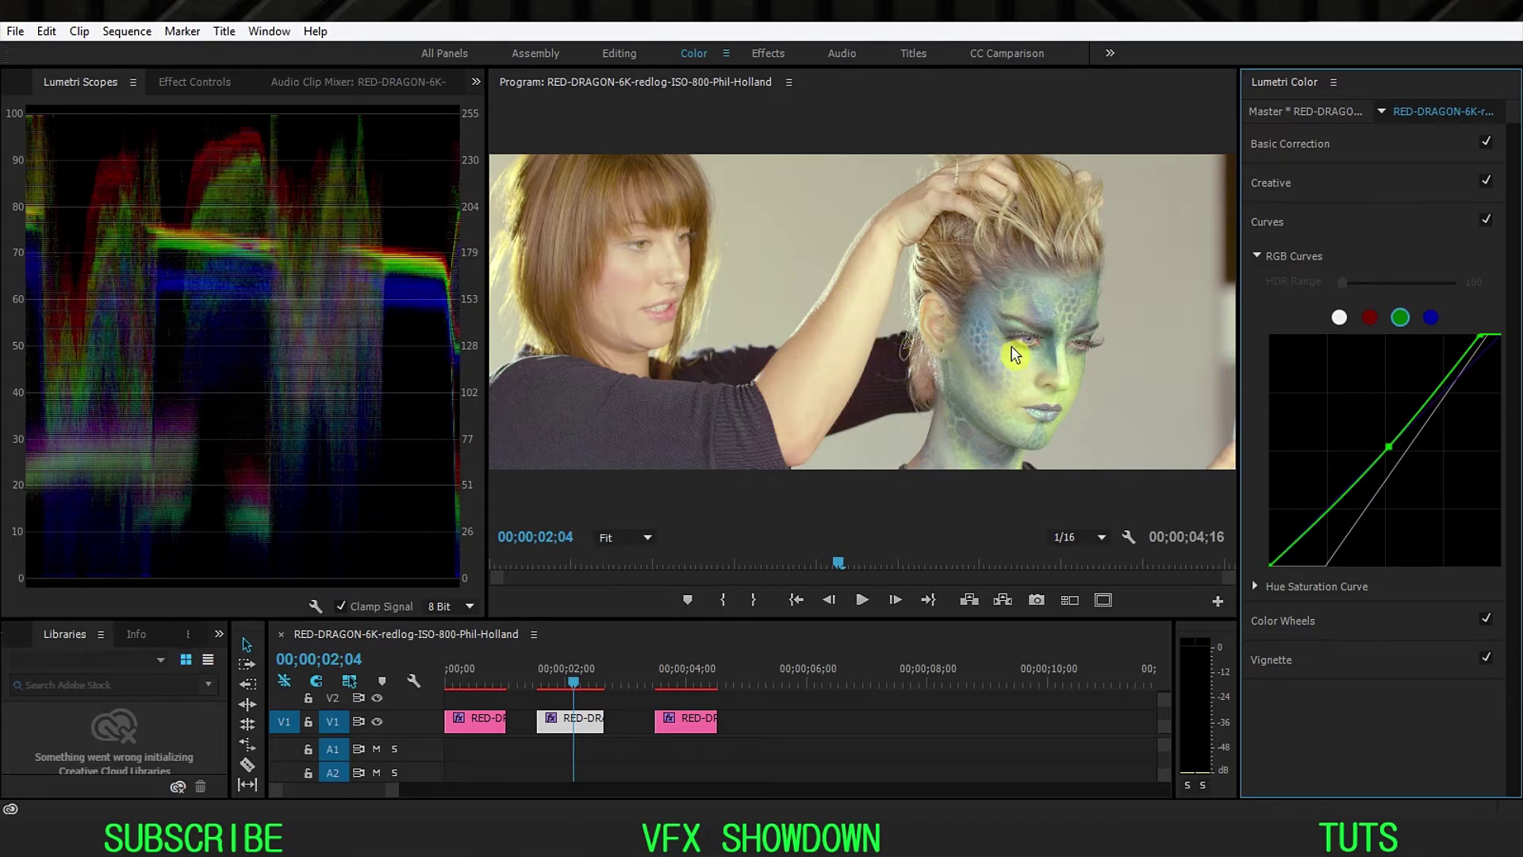
drag(1481, 337, 1475, 335)
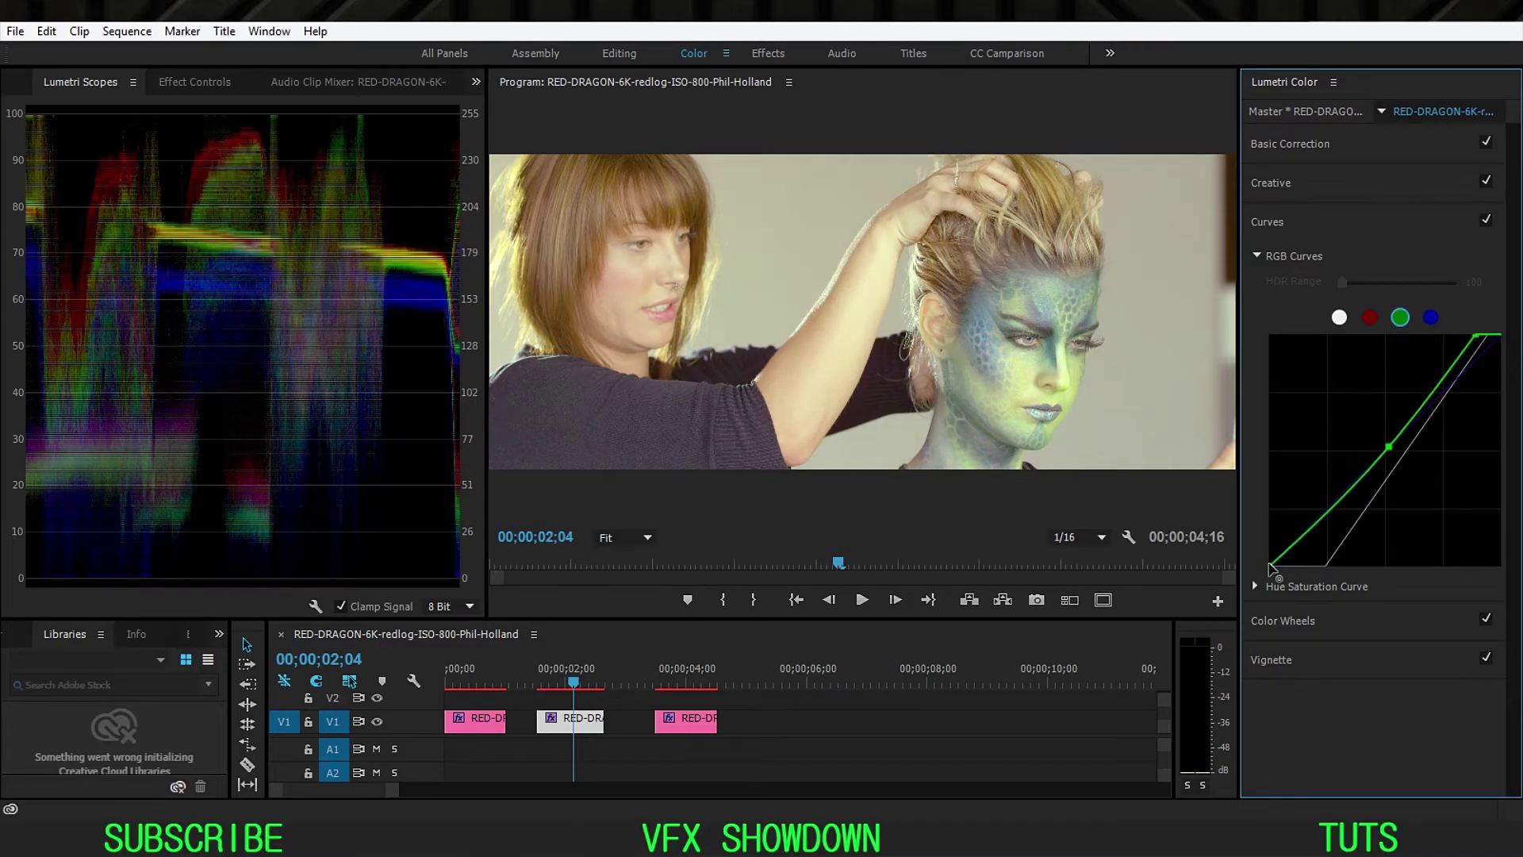
mouse_move(1272, 566)
mouse_down()
mouse_move(1285, 576)
mouse_move(1287, 561)
mouse_up()
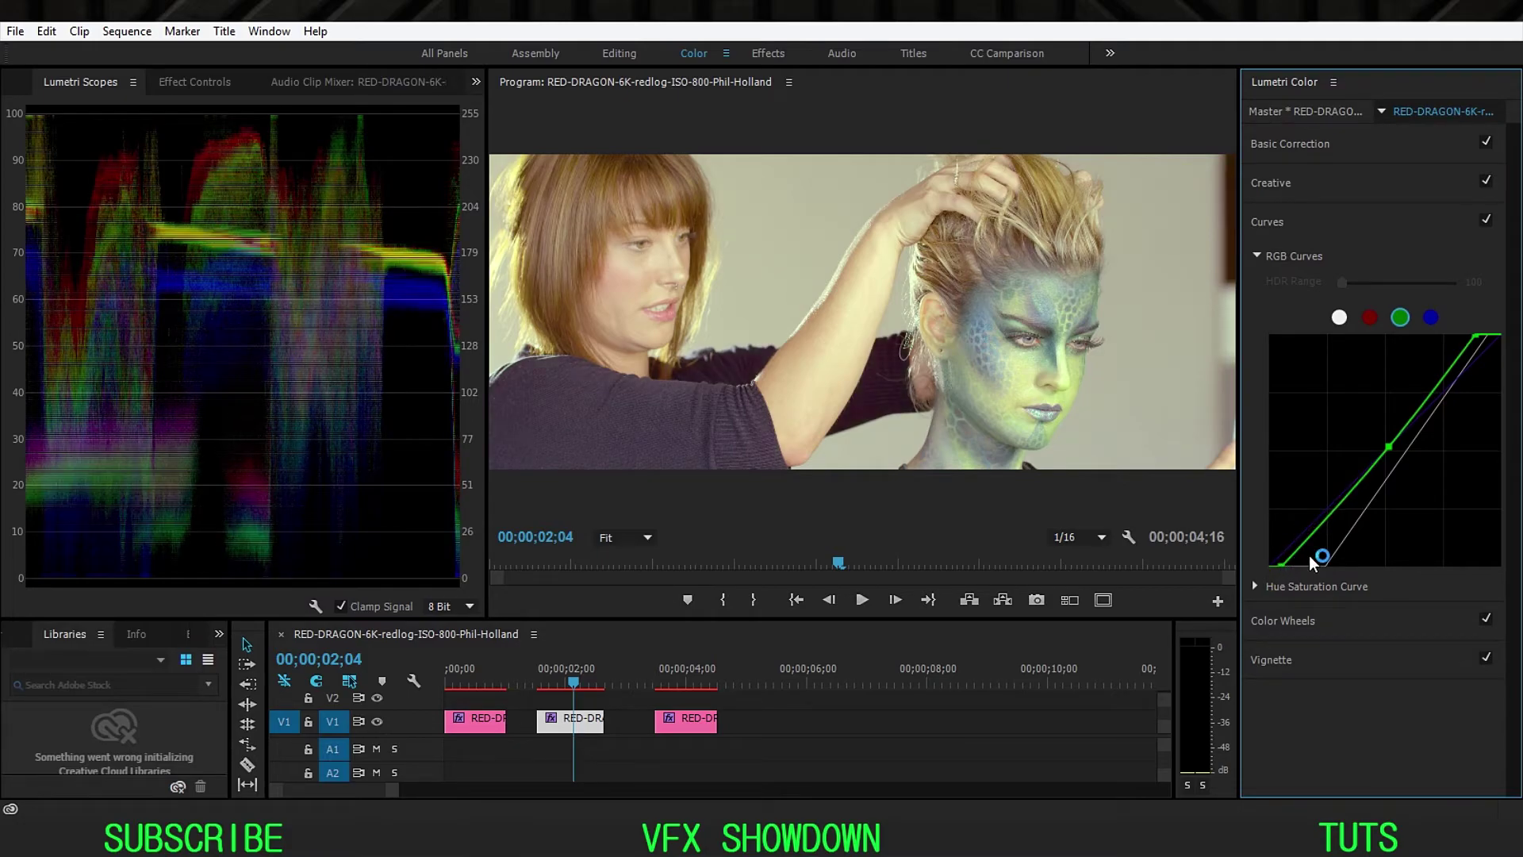
Lift the top end of the blue channel curve, then collapse Curves.
click(1436, 320)
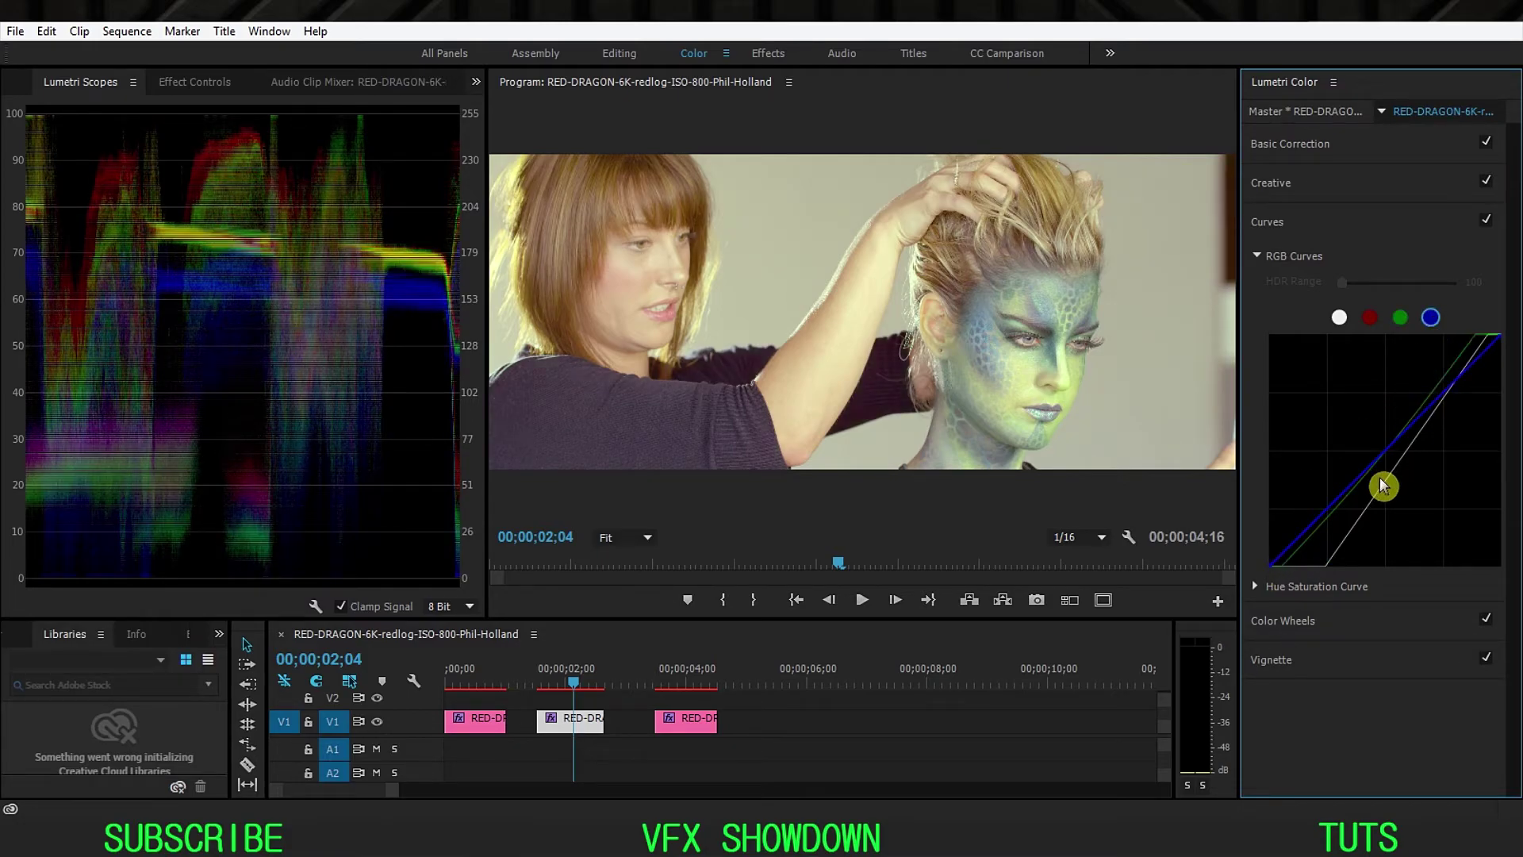
click(1269, 560)
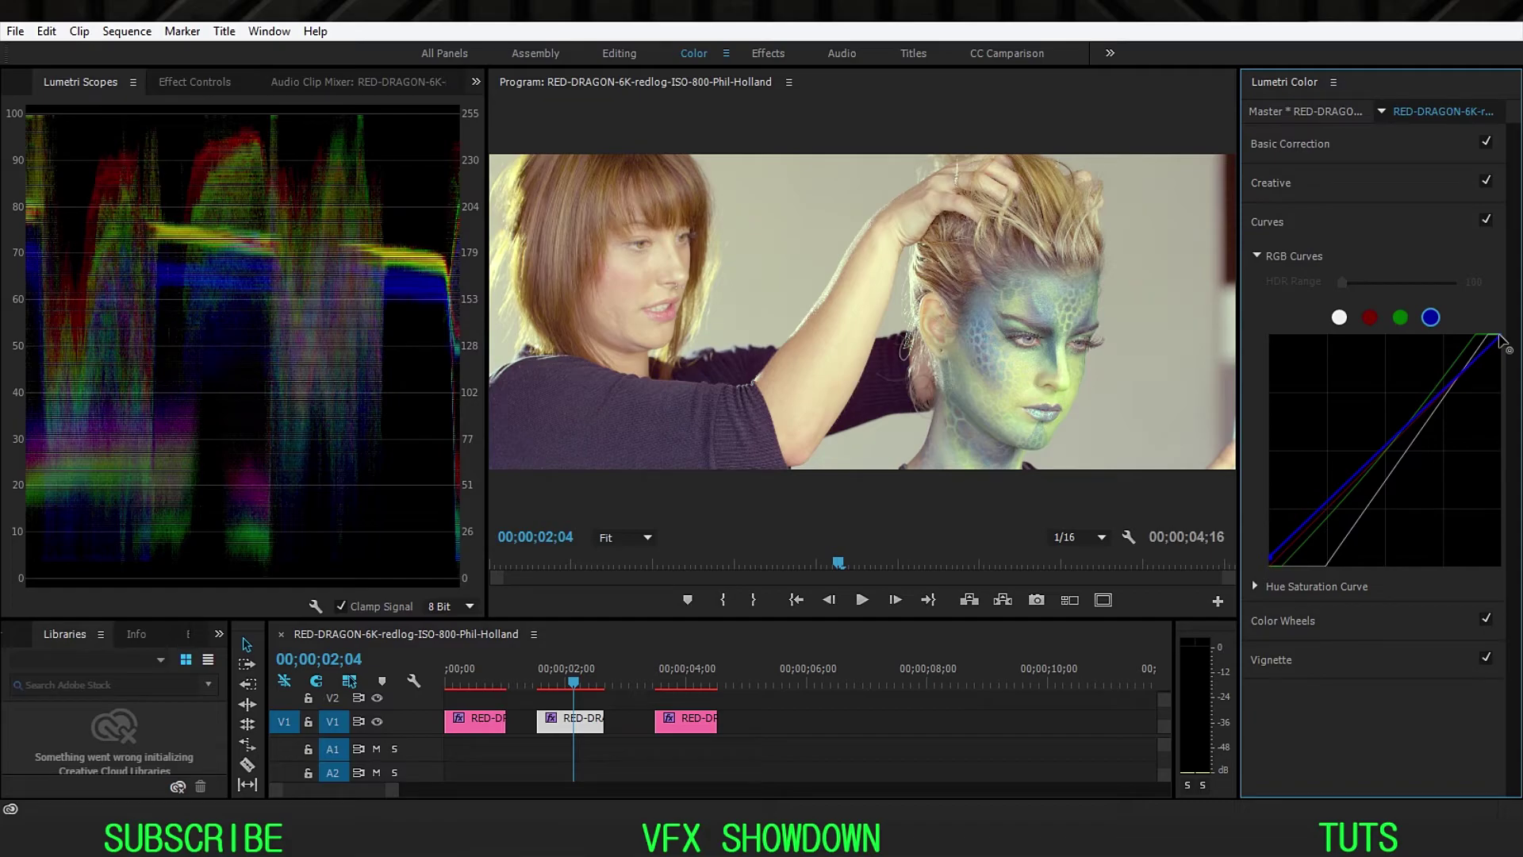
drag(1502, 344, 1495, 336)
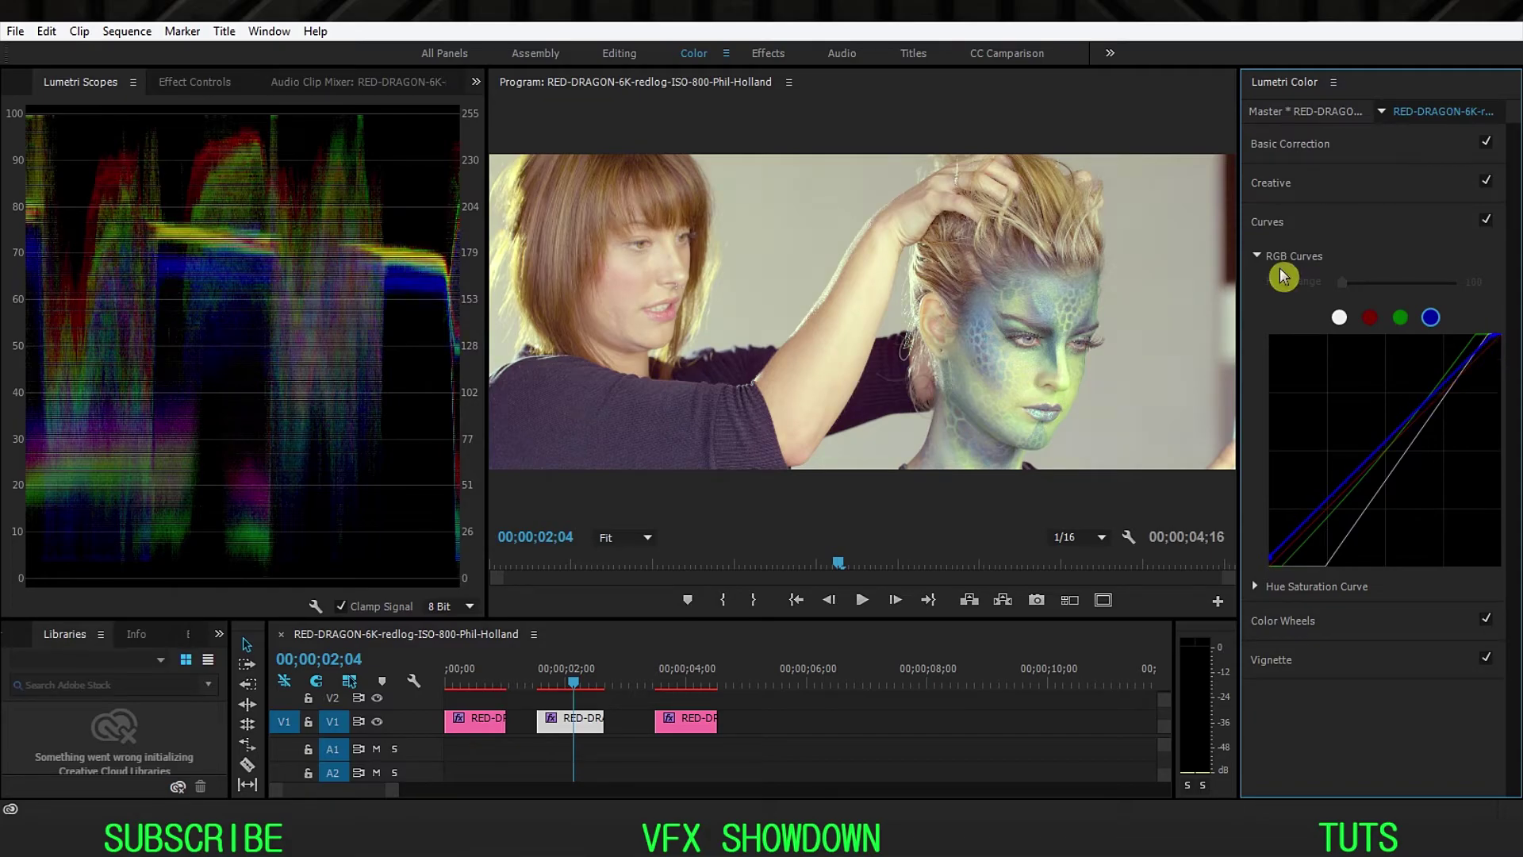
click(1270, 223)
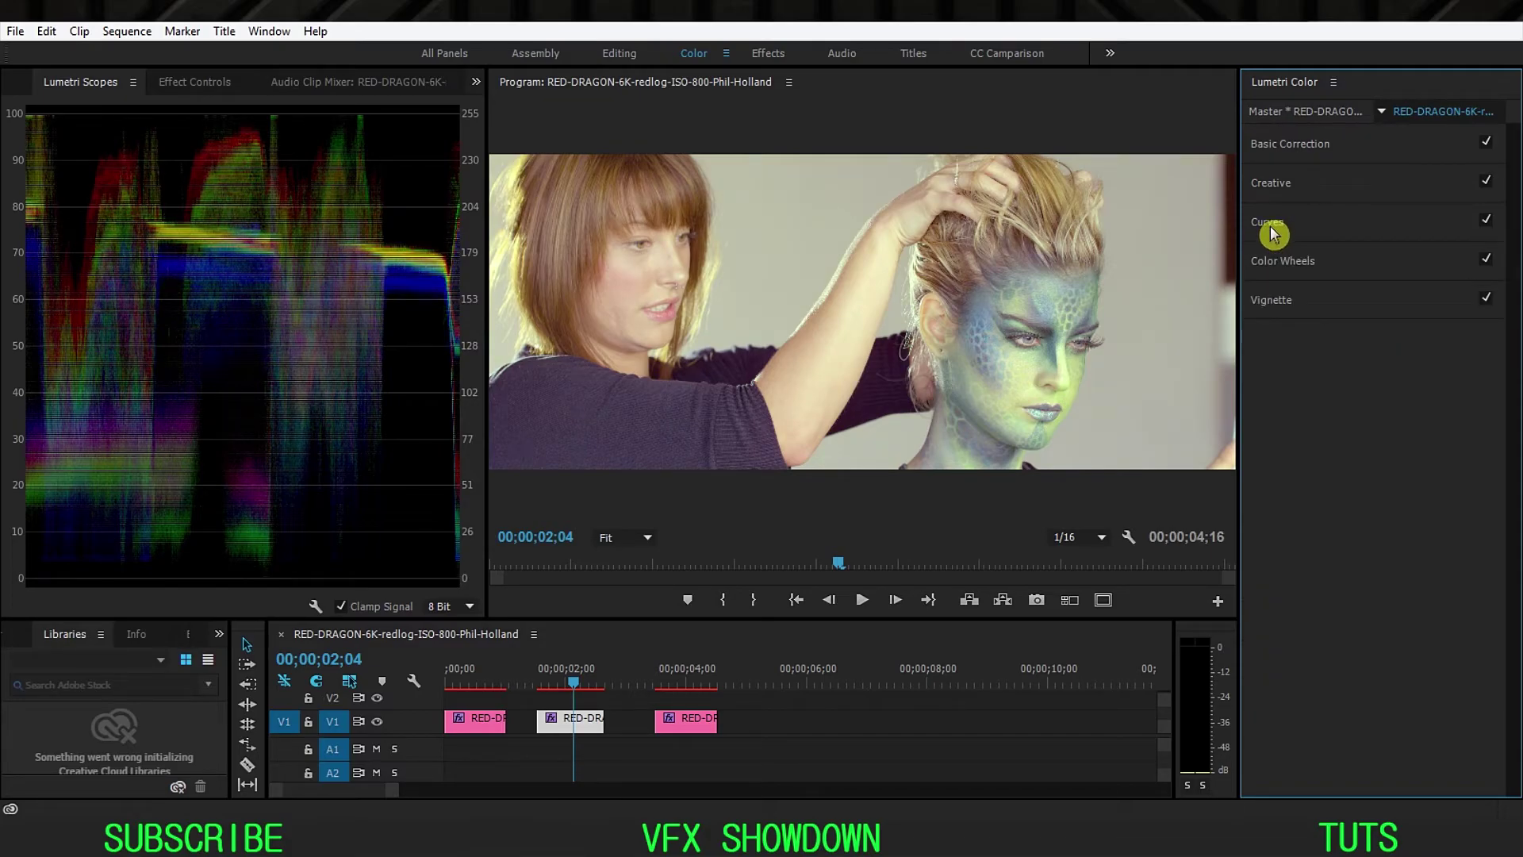
Set Basic Correction Blacks to -35, Whites to 3.3 and Shadows to -33.3, then maximize the program frame.
click(1275, 144)
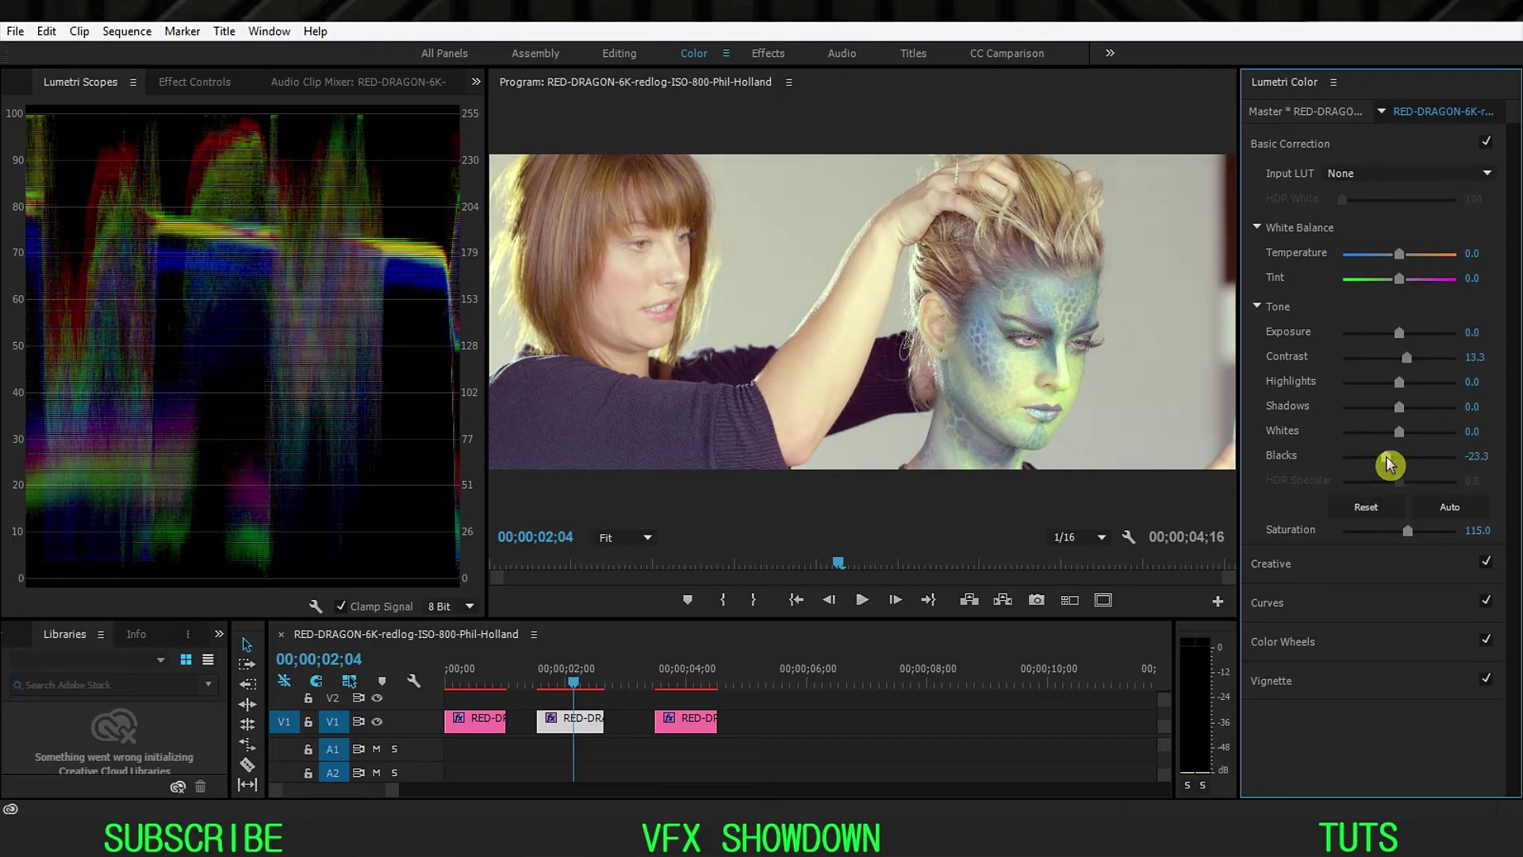
drag(1387, 457, 1402, 433)
drag(1399, 407, 1378, 413)
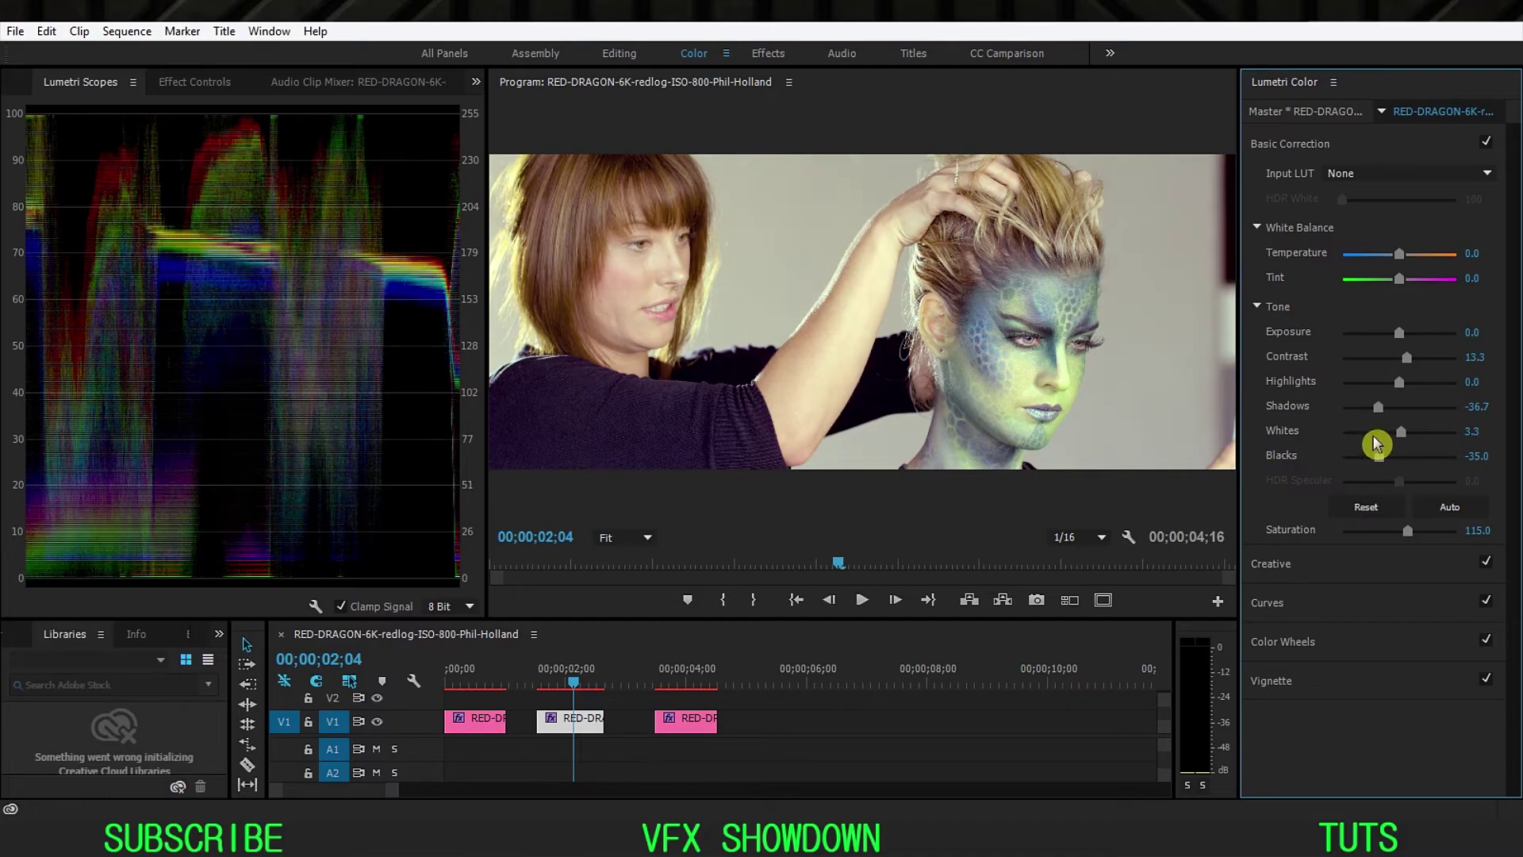
drag(1380, 407, 1382, 458)
key(grave)
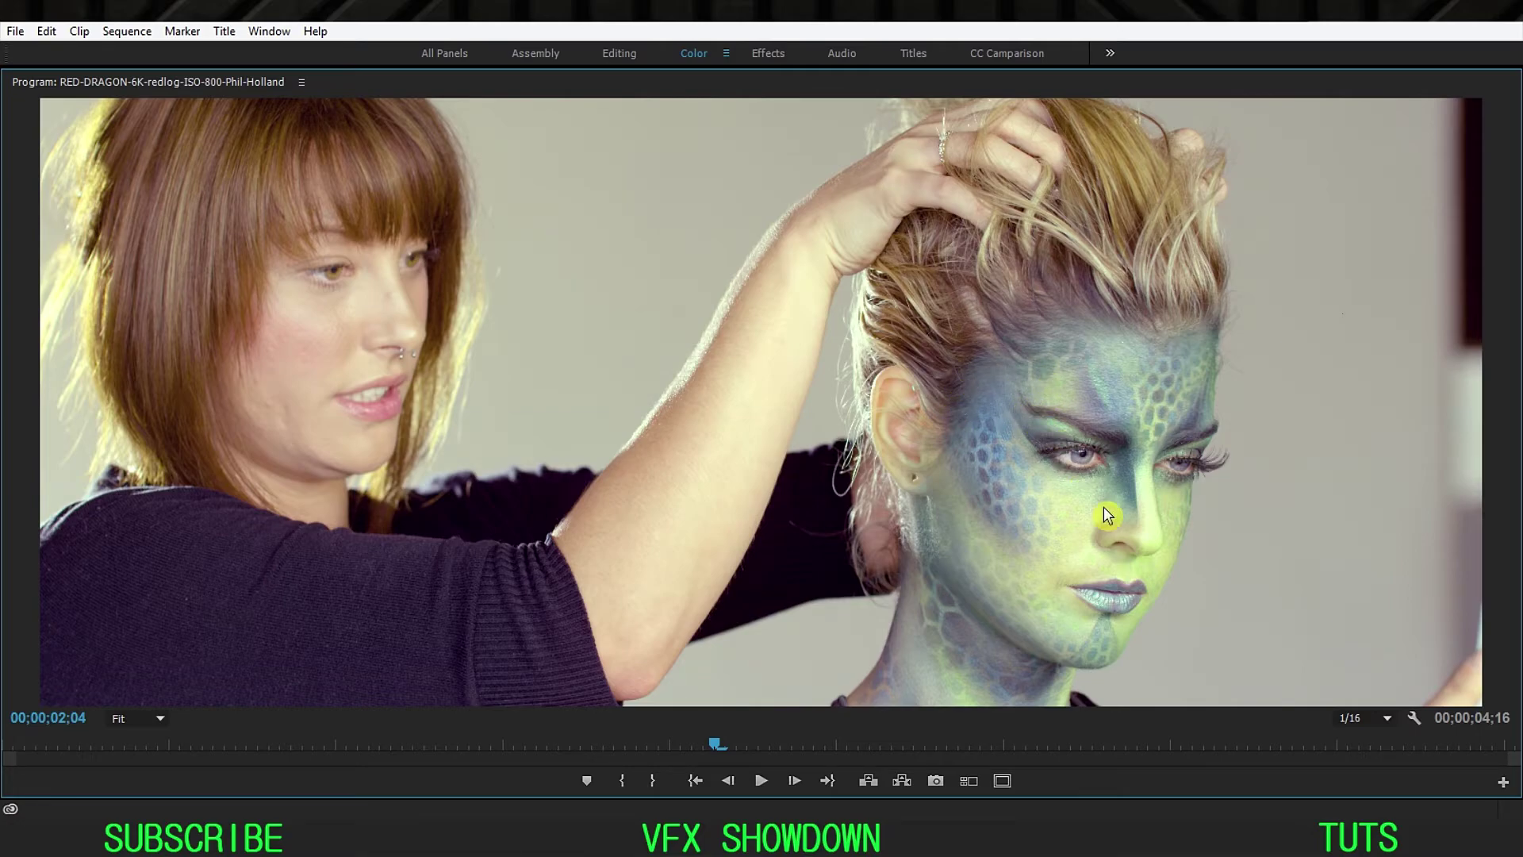
Raise Program Monitor playback resolution from 1/16 to Full, then restore the Color workspace layout.
click(1365, 718)
click(1392, 619)
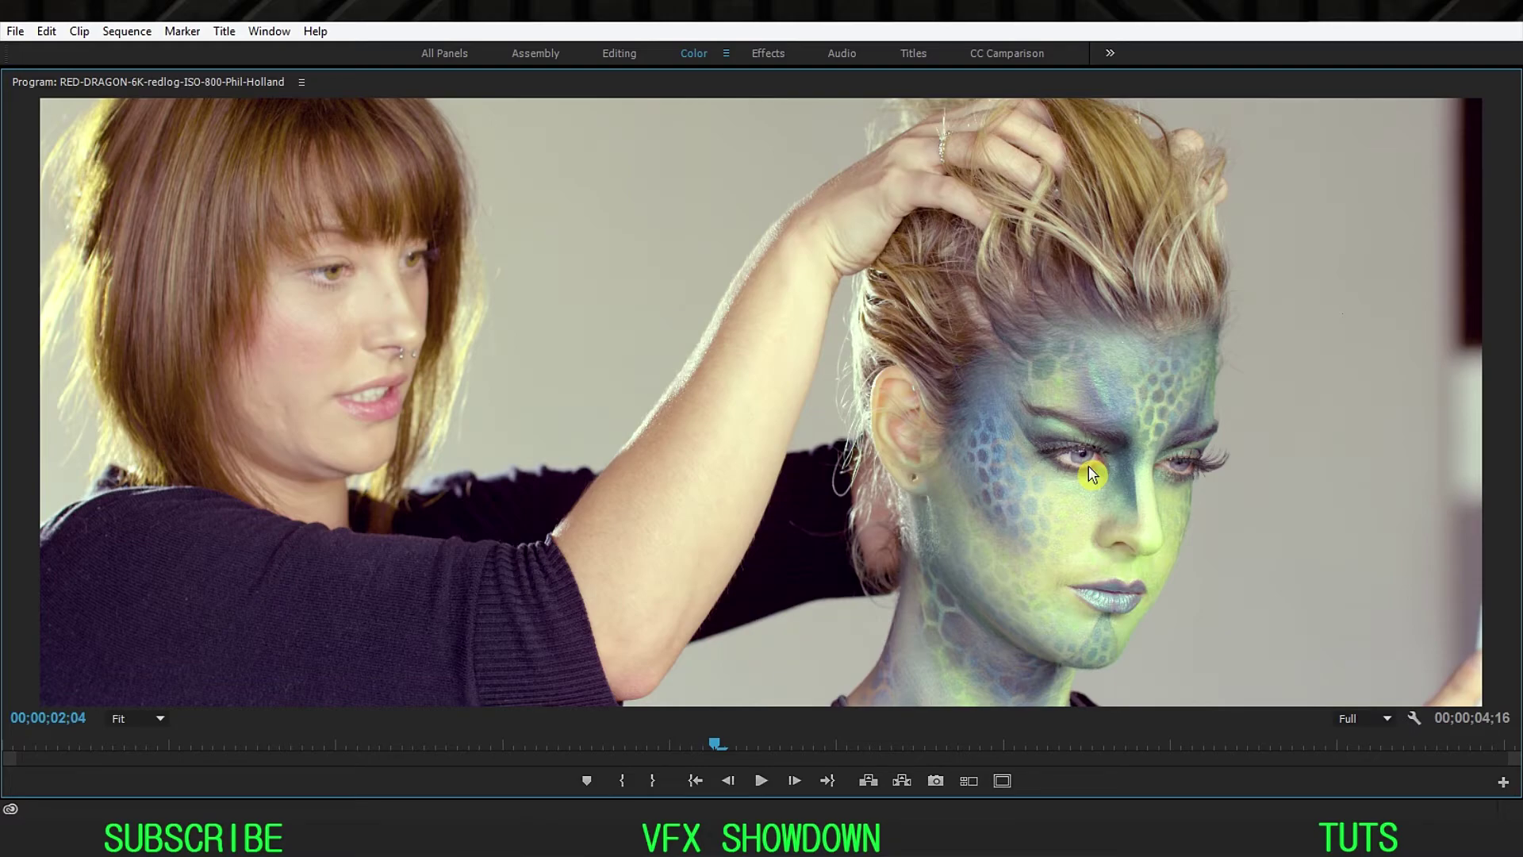
key(grave)
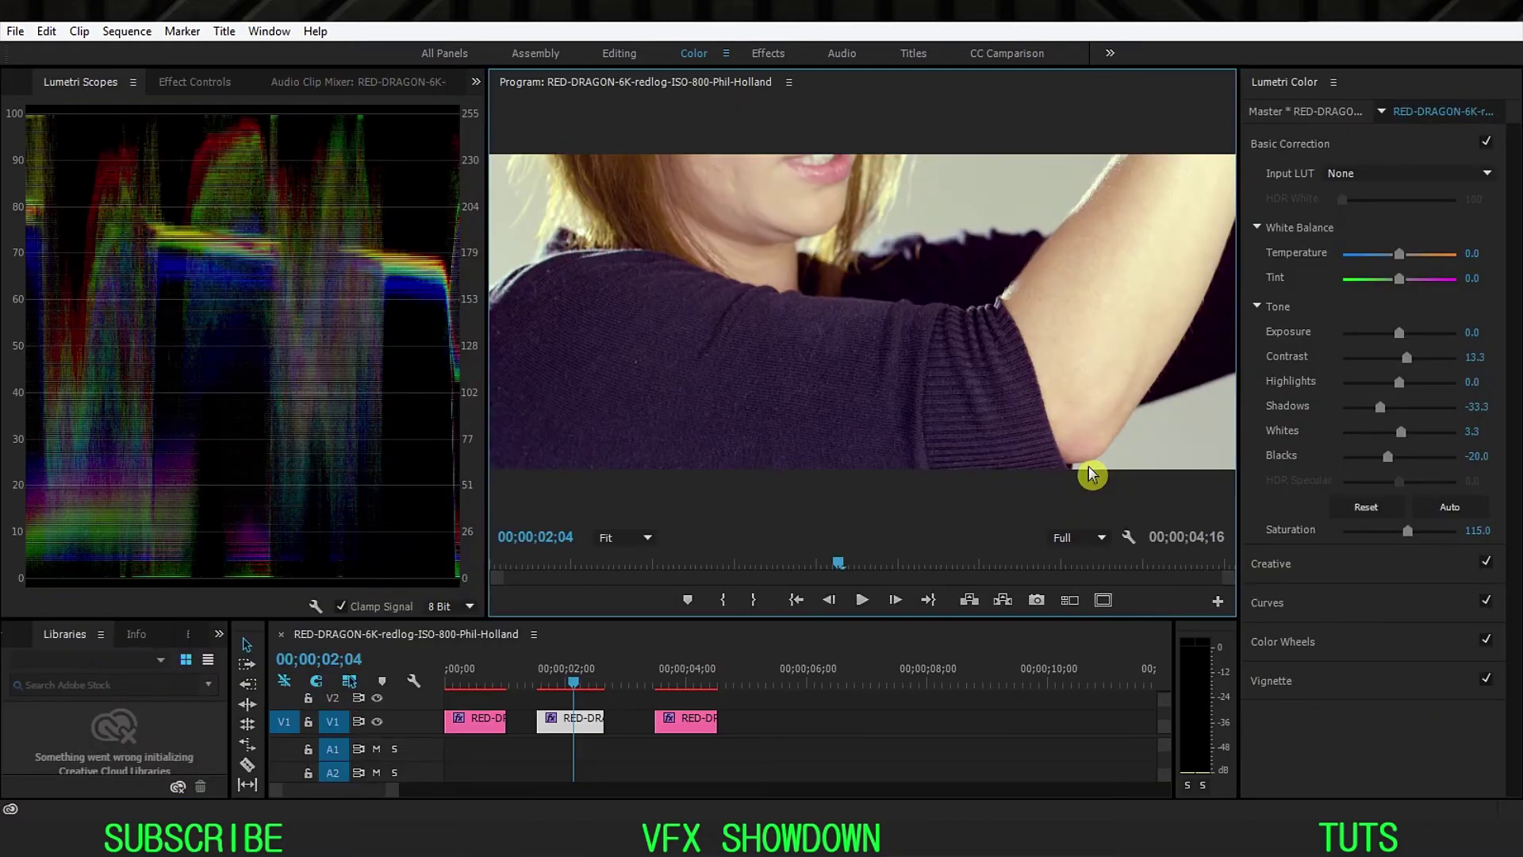
Keep program zoom at Fit, set Creative Sharpen to 50, and view the frame full-window.
click(627, 537)
click(635, 556)
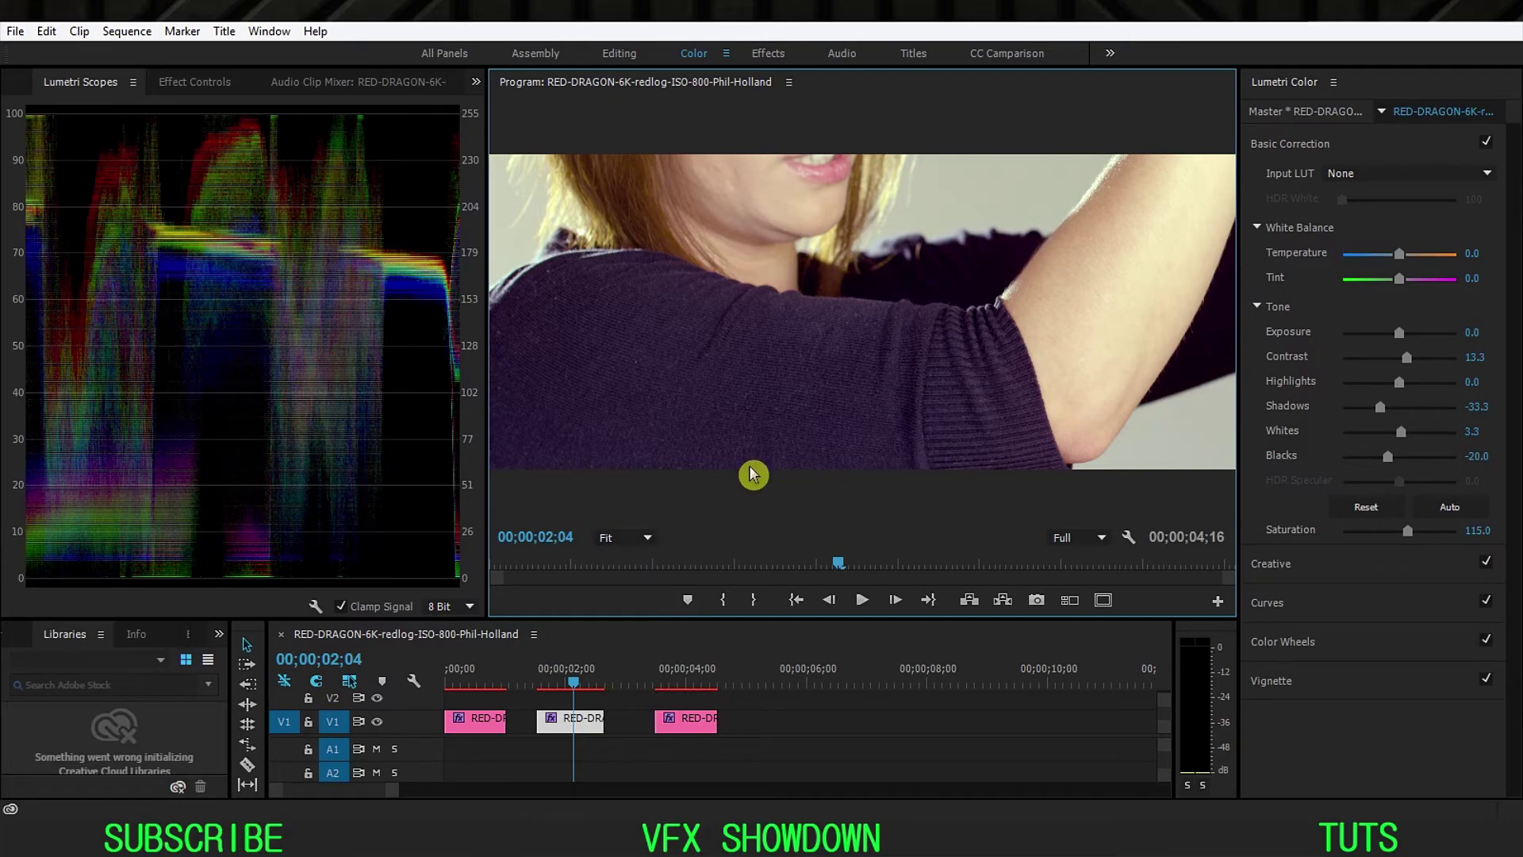
click(1275, 145)
click(1267, 174)
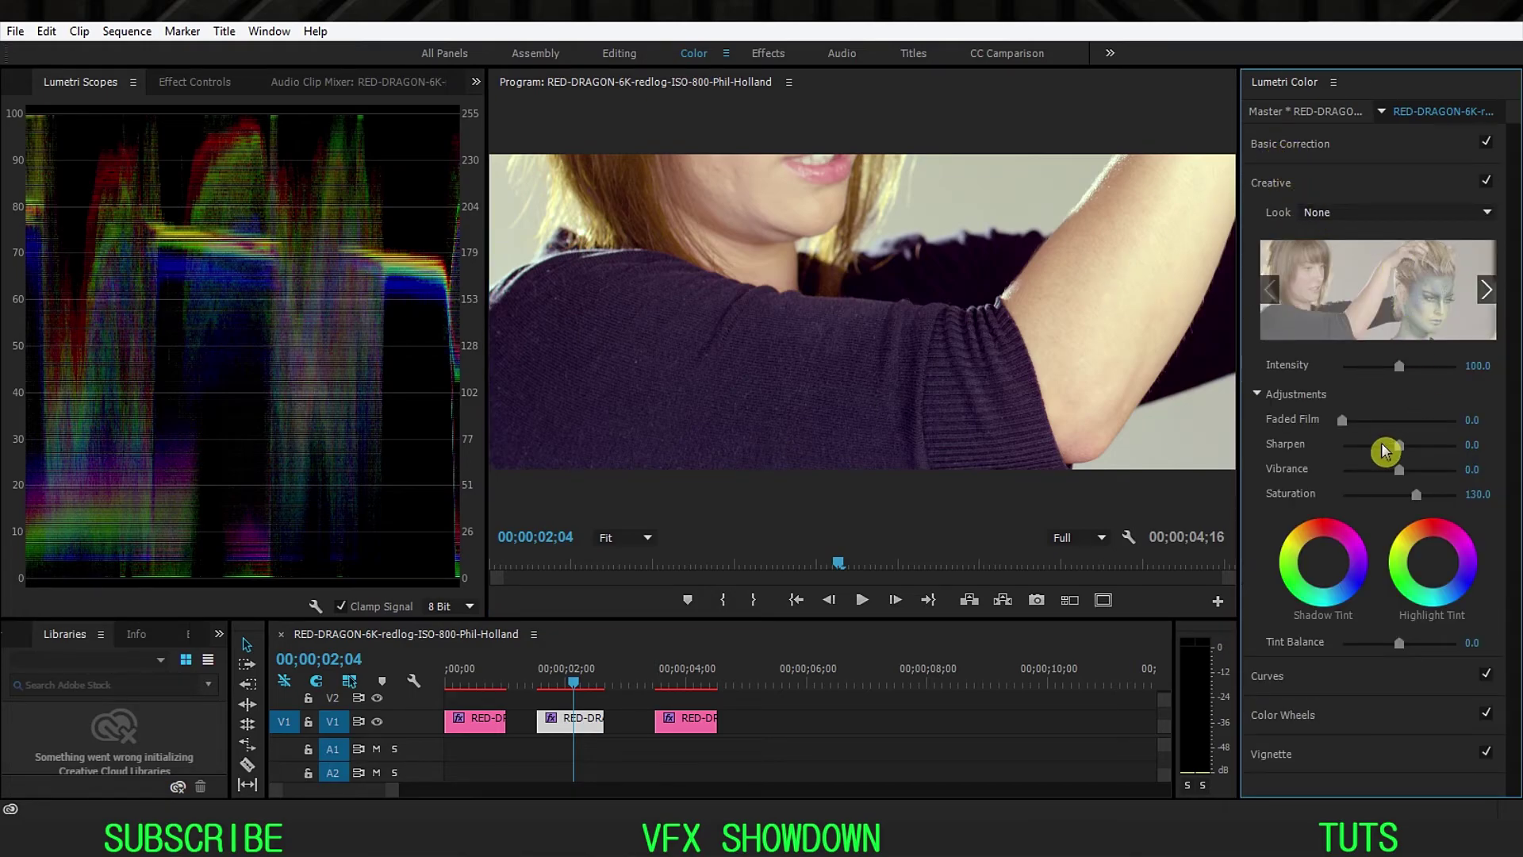
click(1472, 445)
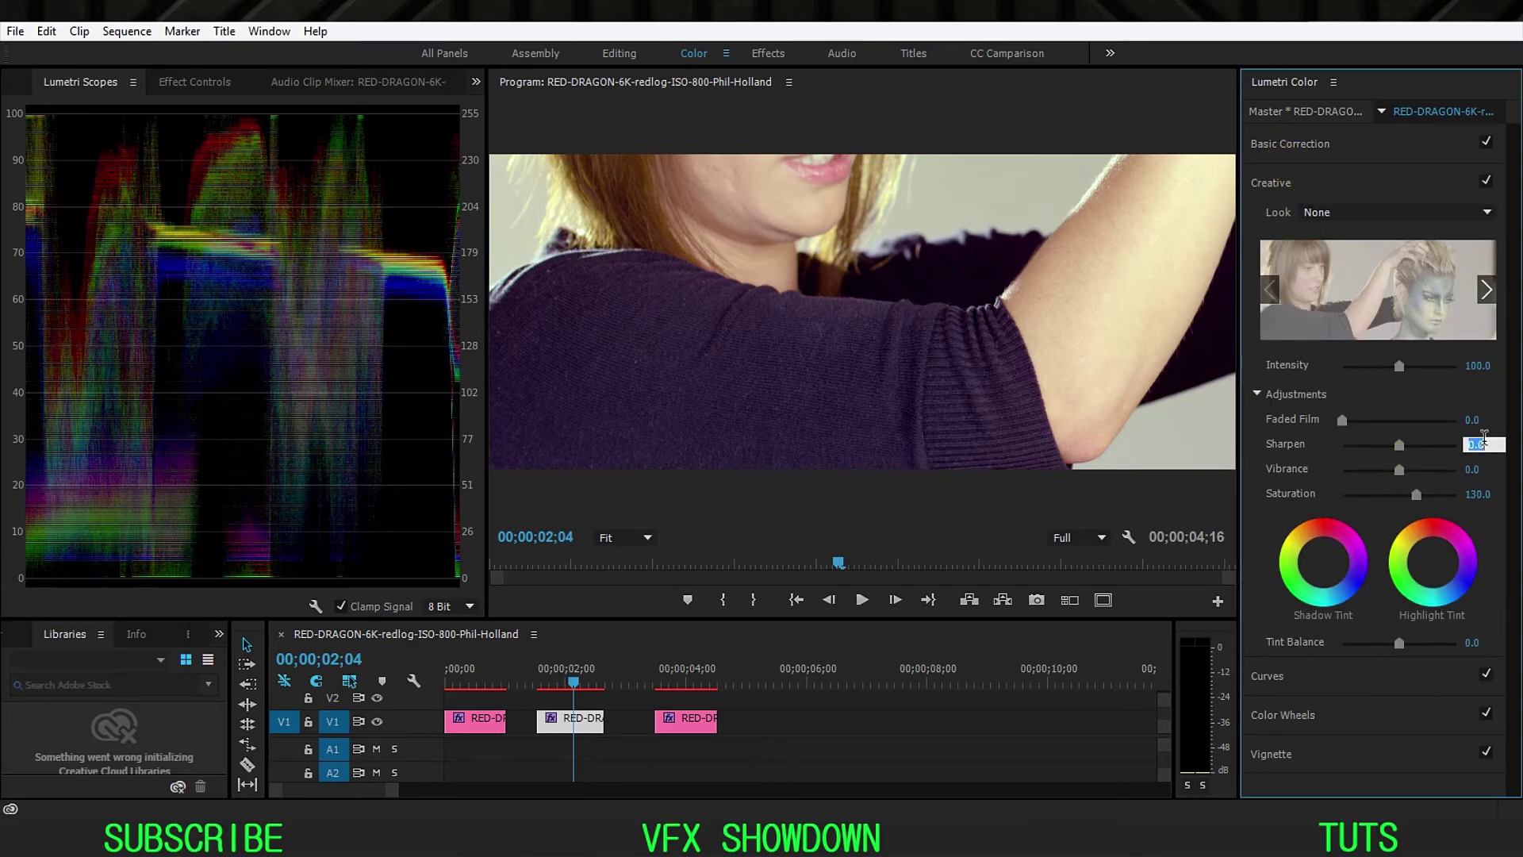
text(5)
key(Return)
key(Left)
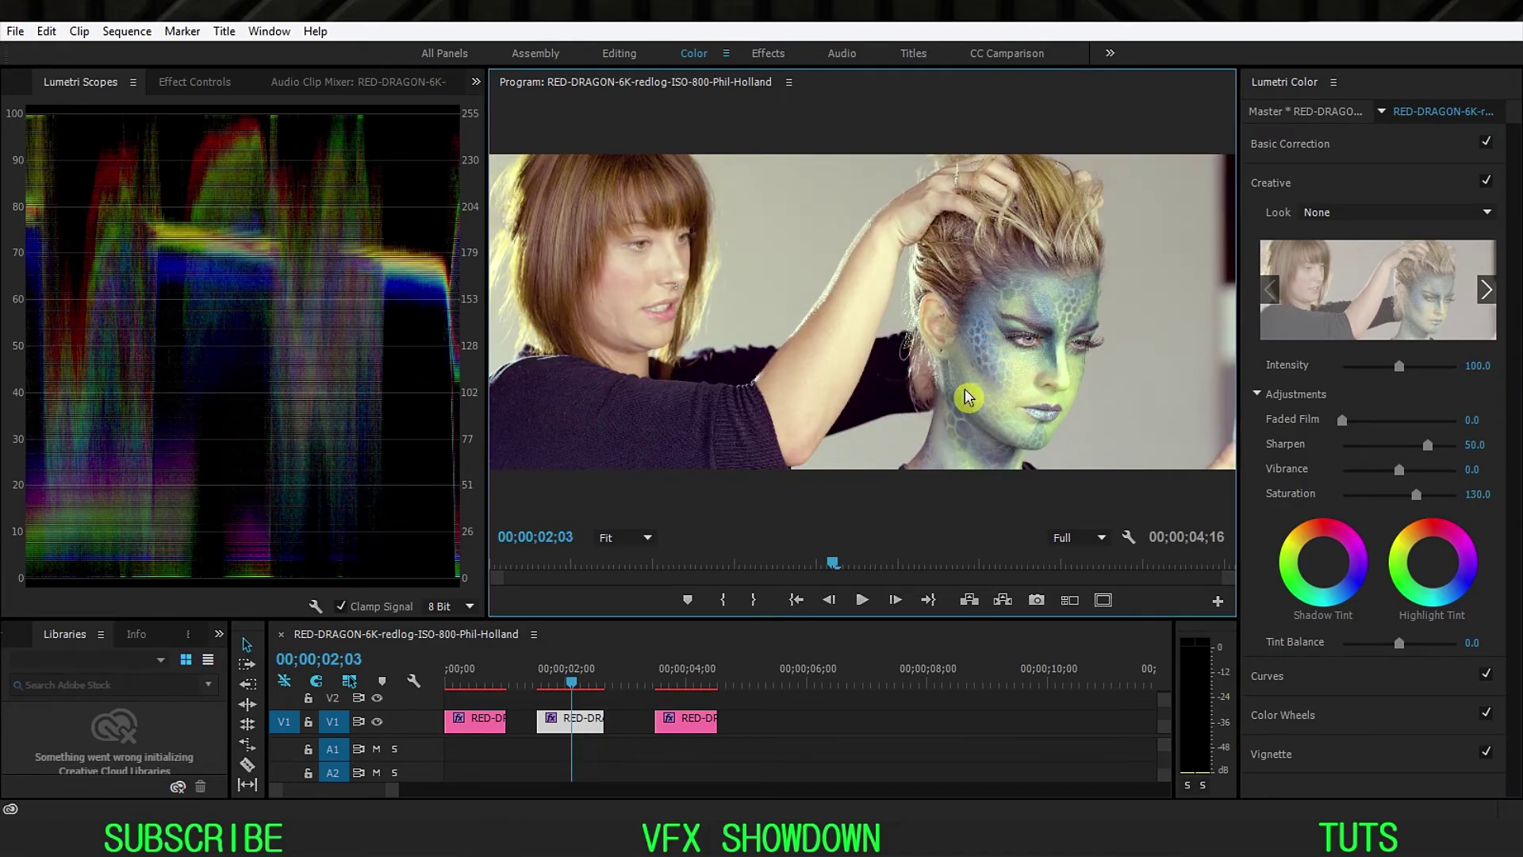
key(grave)
Zoom the program view to 50% to inspect the sharpened face, then return to Fit.
click(139, 719)
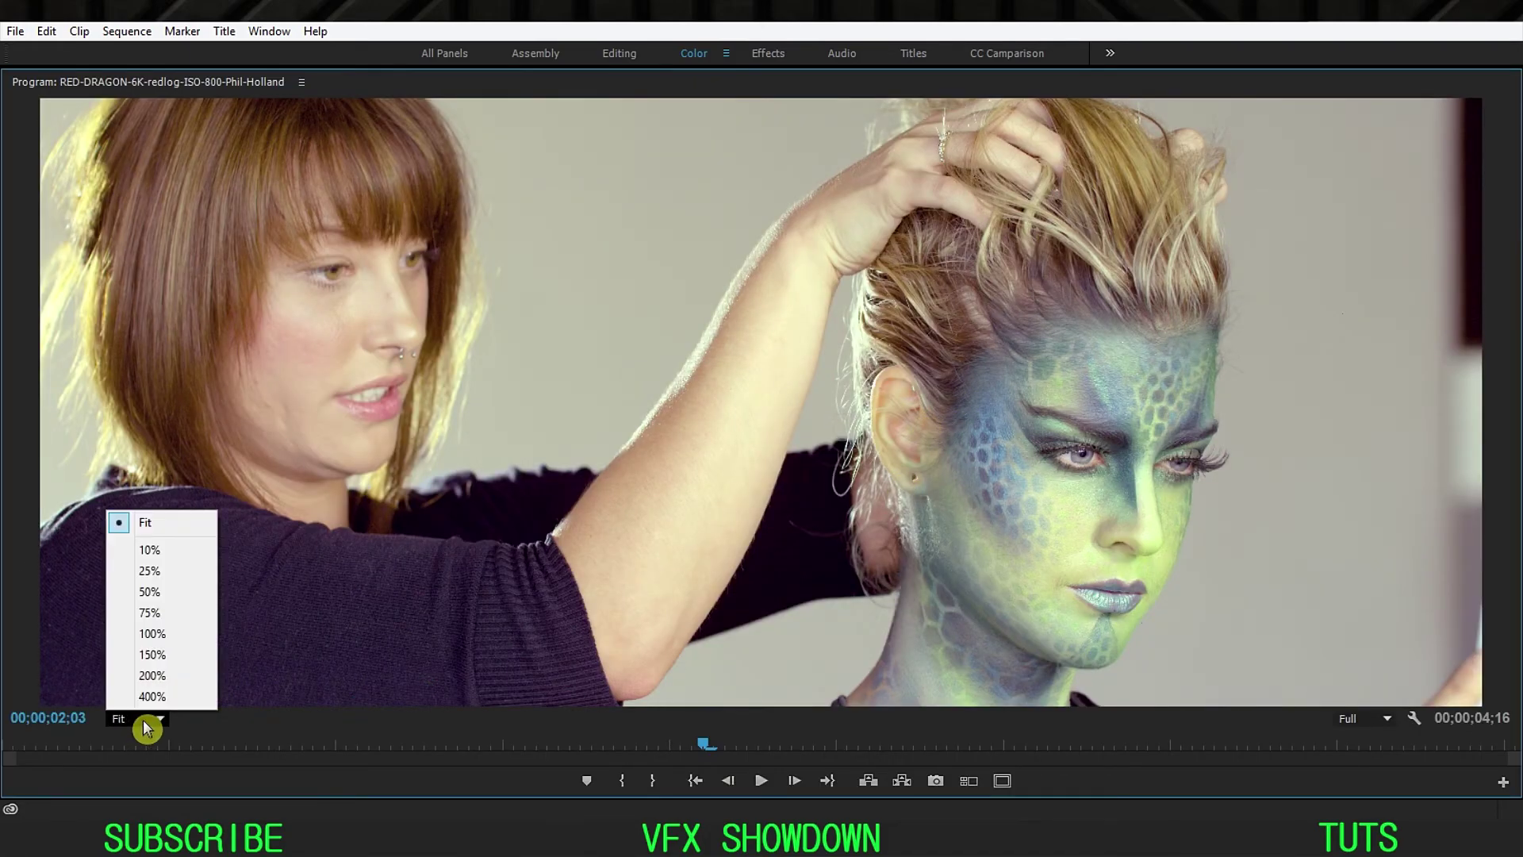
click(158, 598)
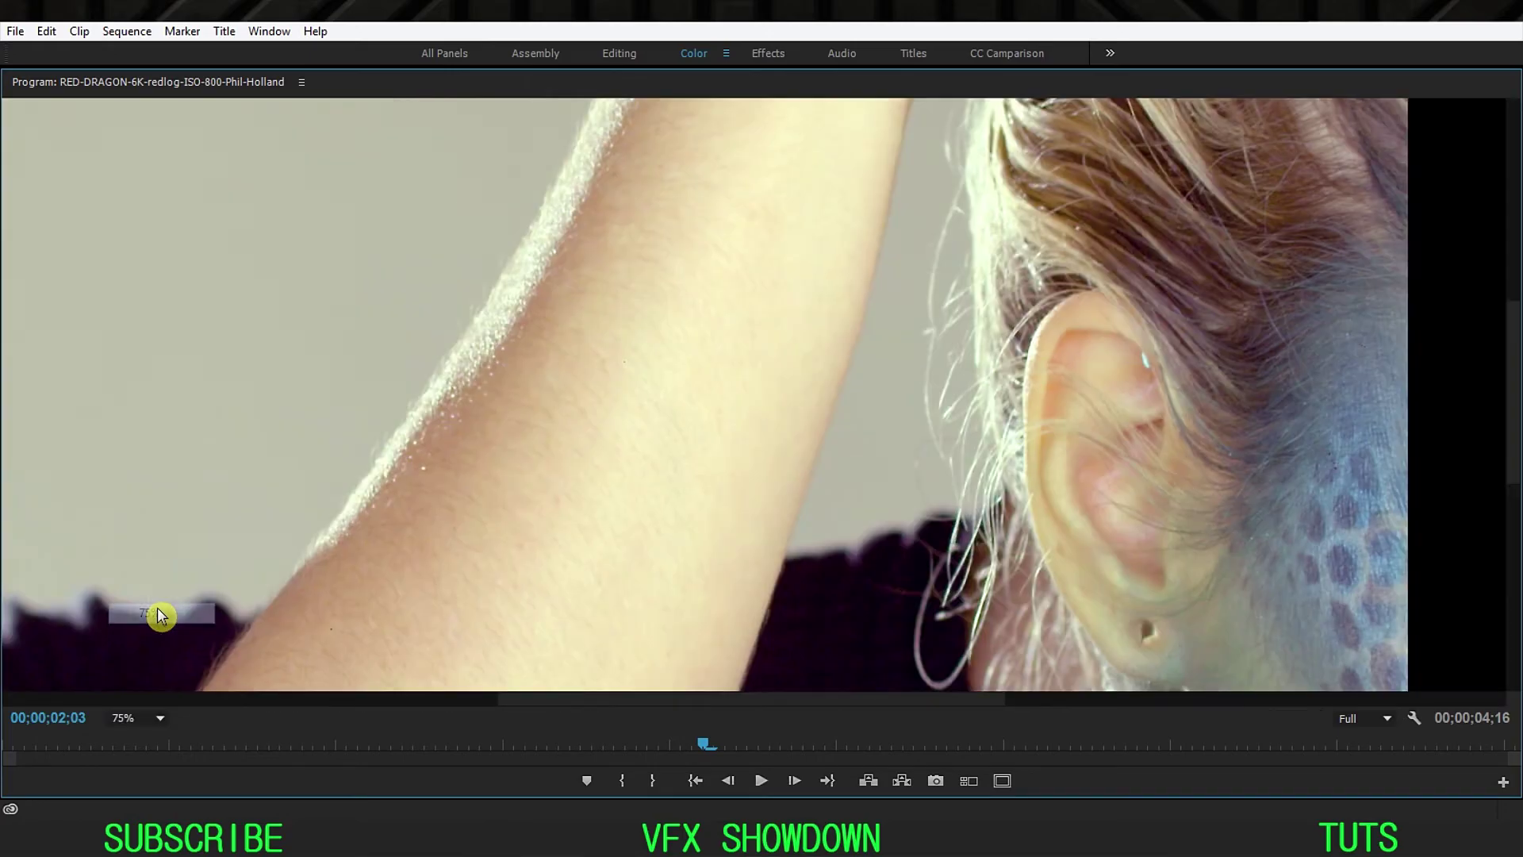
drag(1511, 439, 1512, 482)
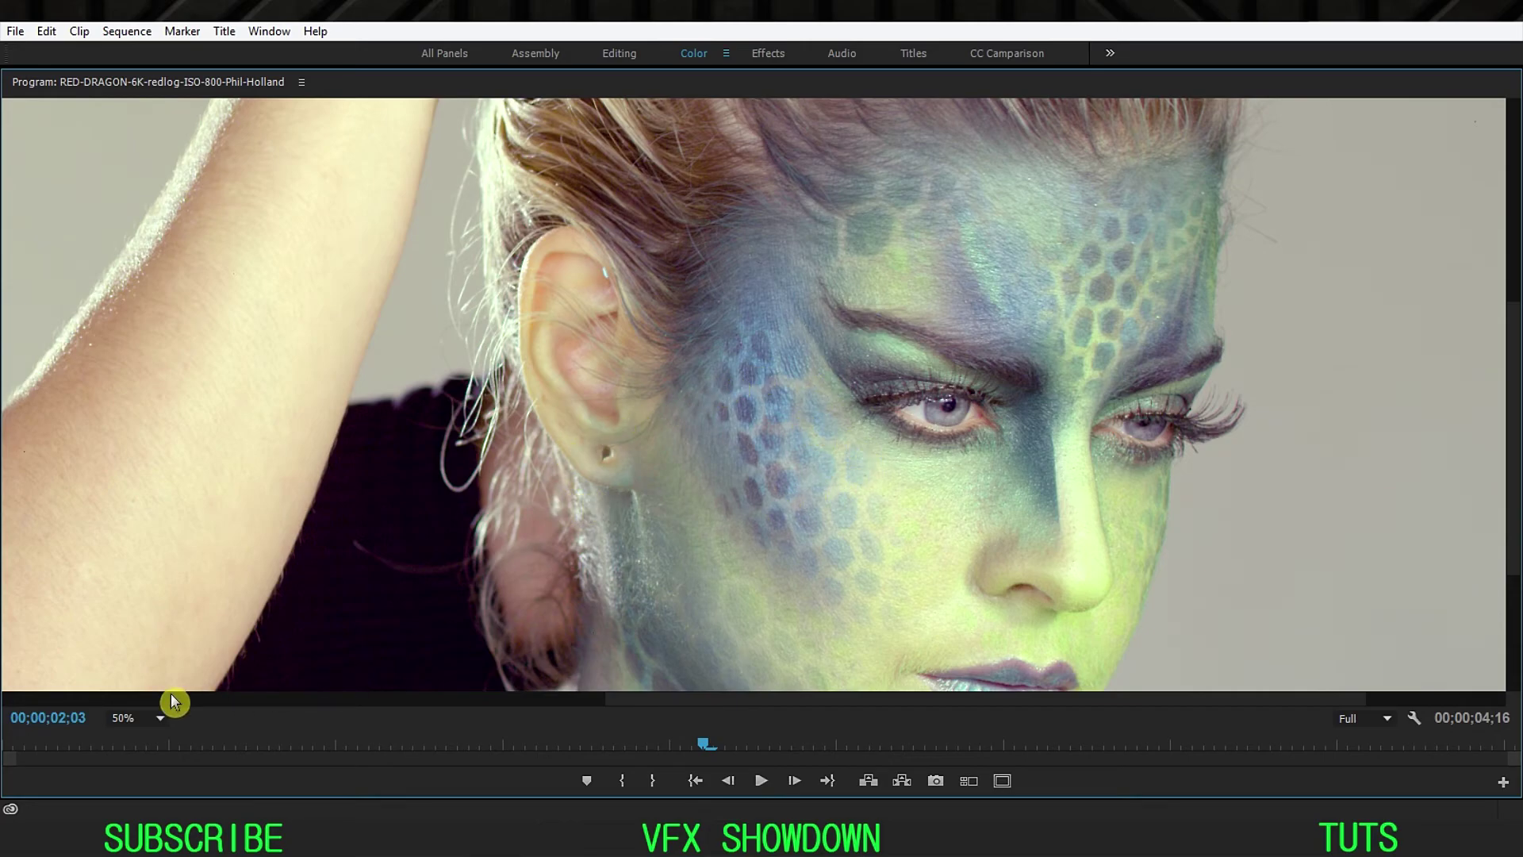
click(158, 716)
click(145, 522)
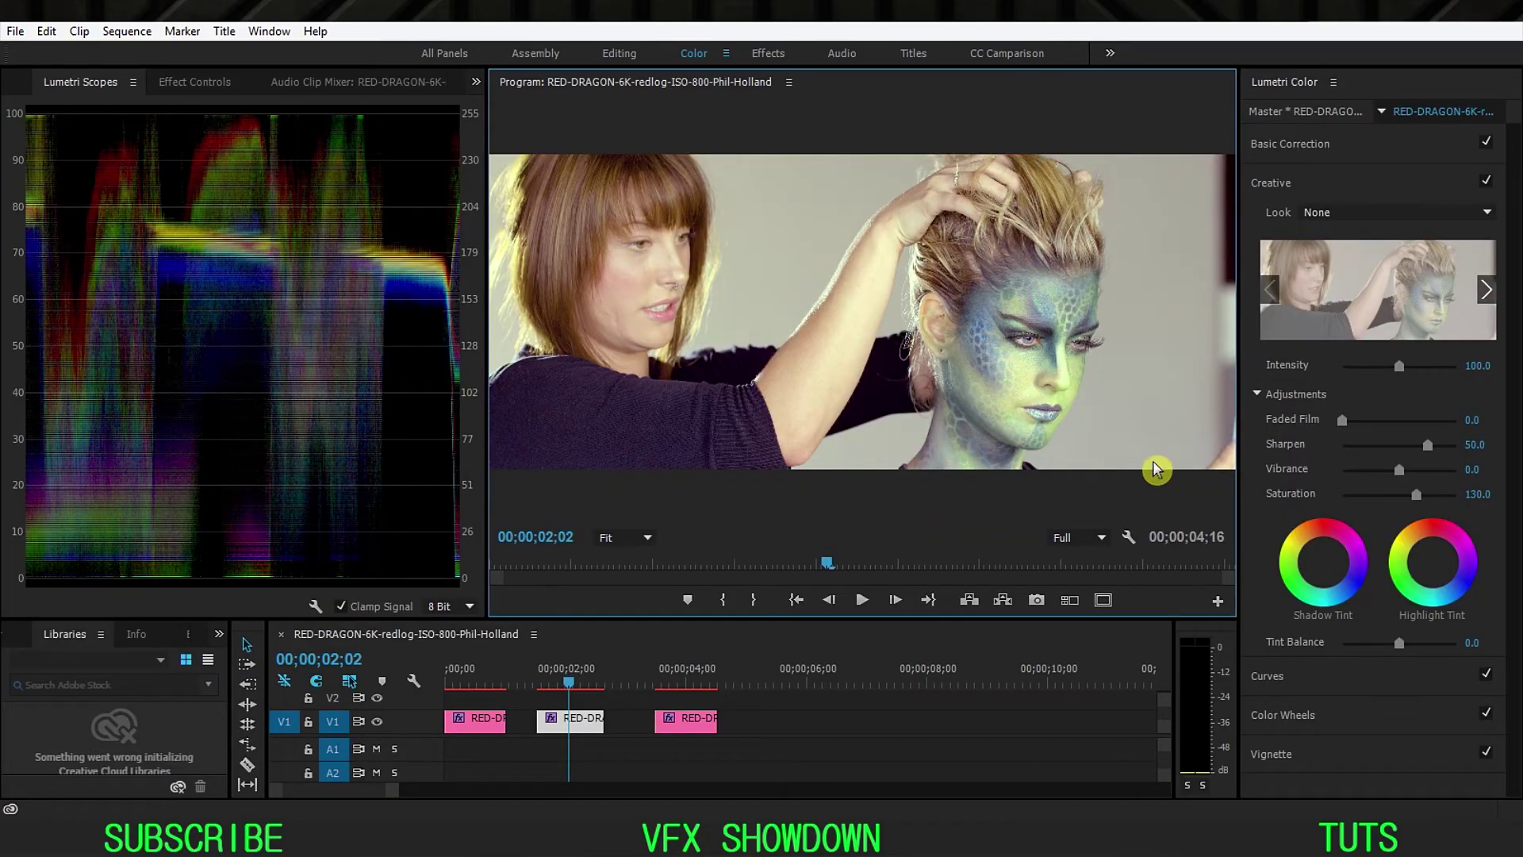
Set Creative Vibrance to 10.
click(1477, 468)
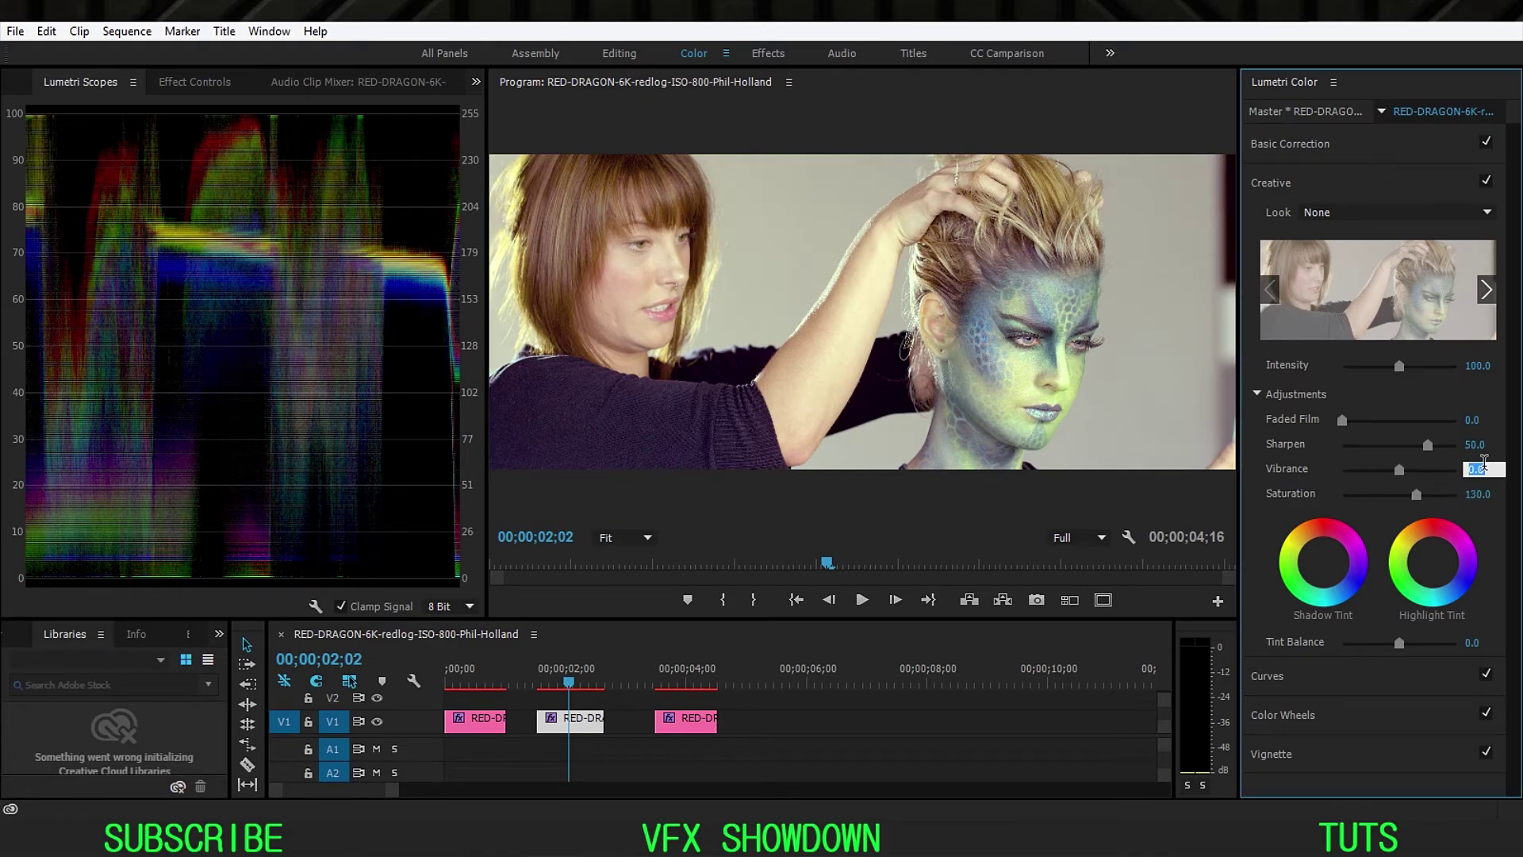
text(10)
key(Return)
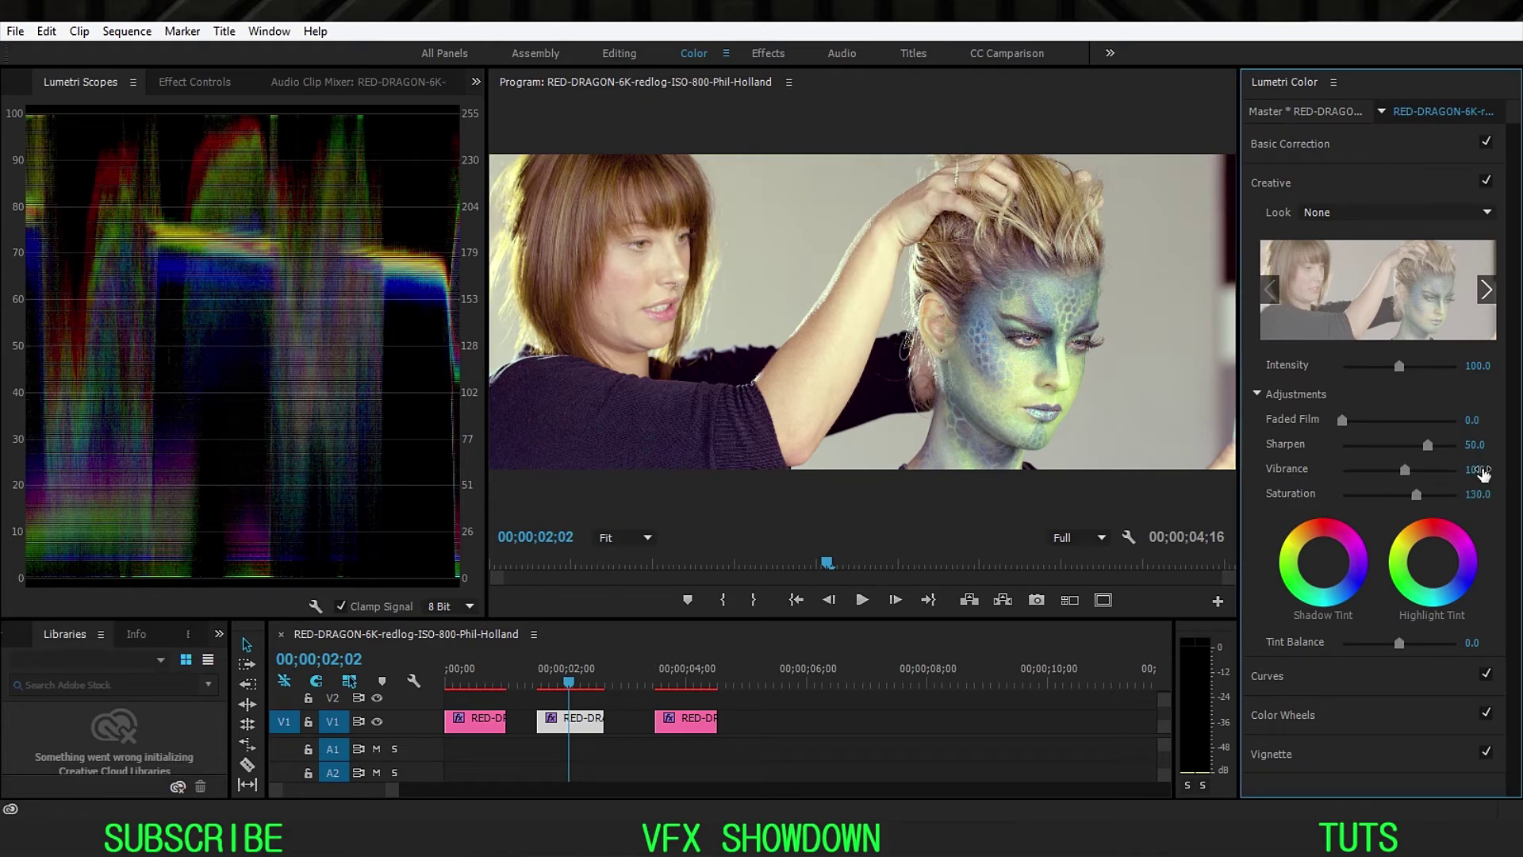
Drag the dark endpoint of the master RGB curve to steepen it.
click(1290, 144)
click(1286, 147)
click(1277, 222)
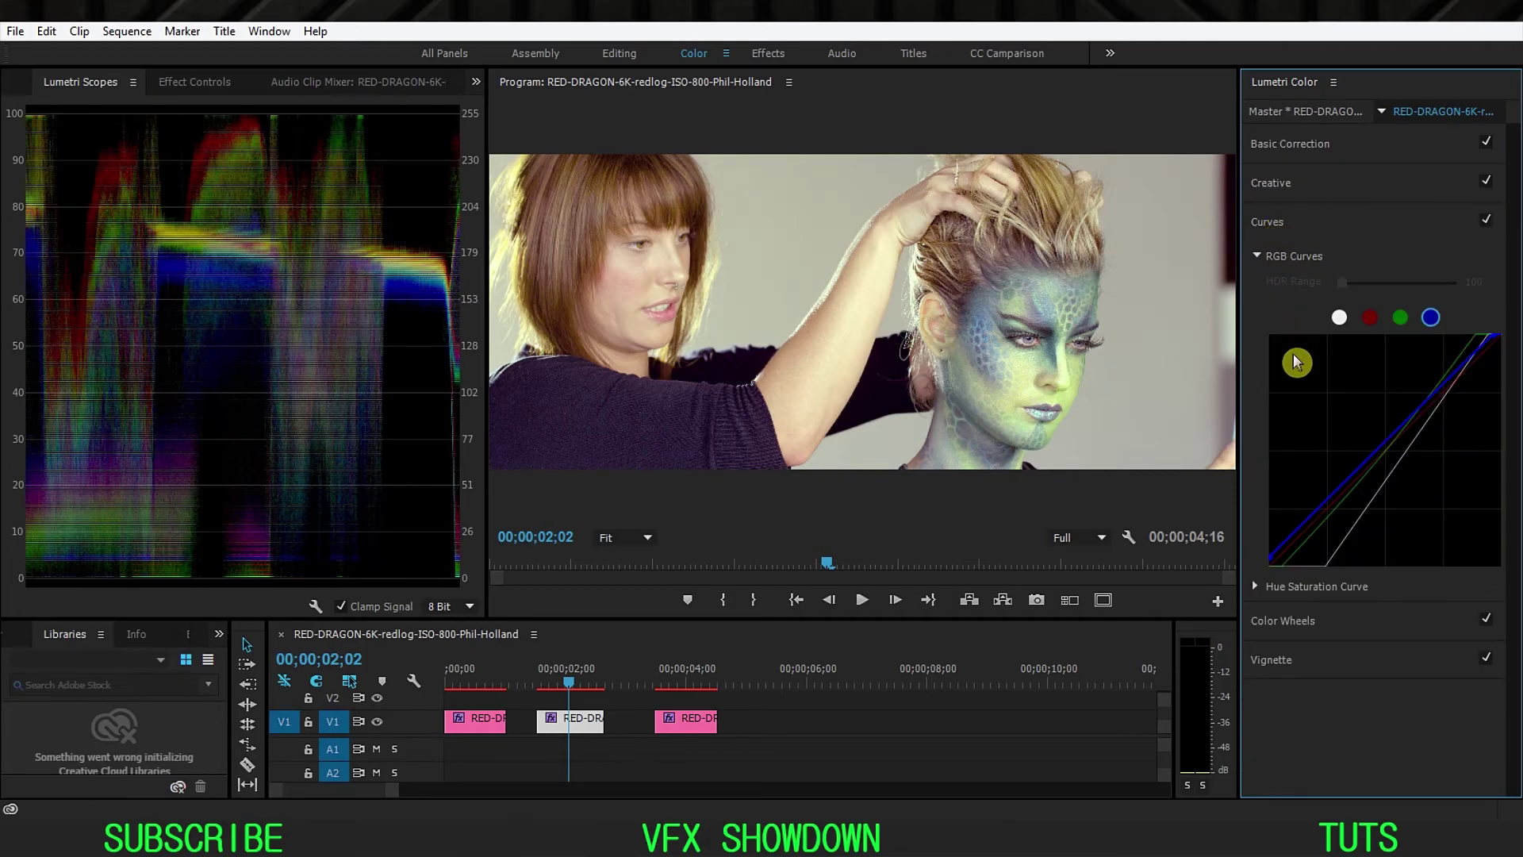
click(1339, 319)
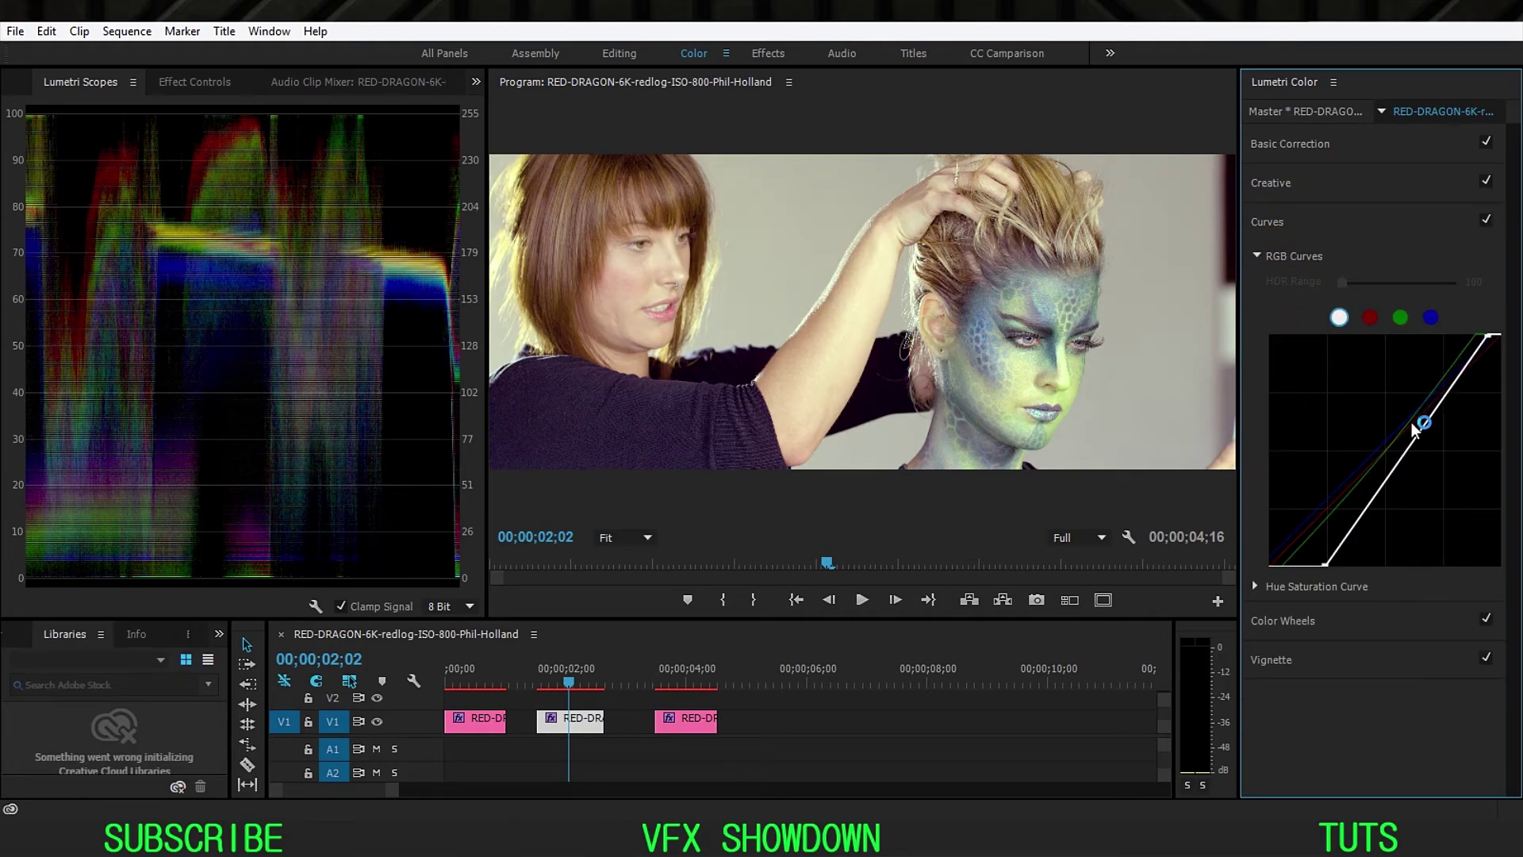
drag(1327, 564, 1315, 576)
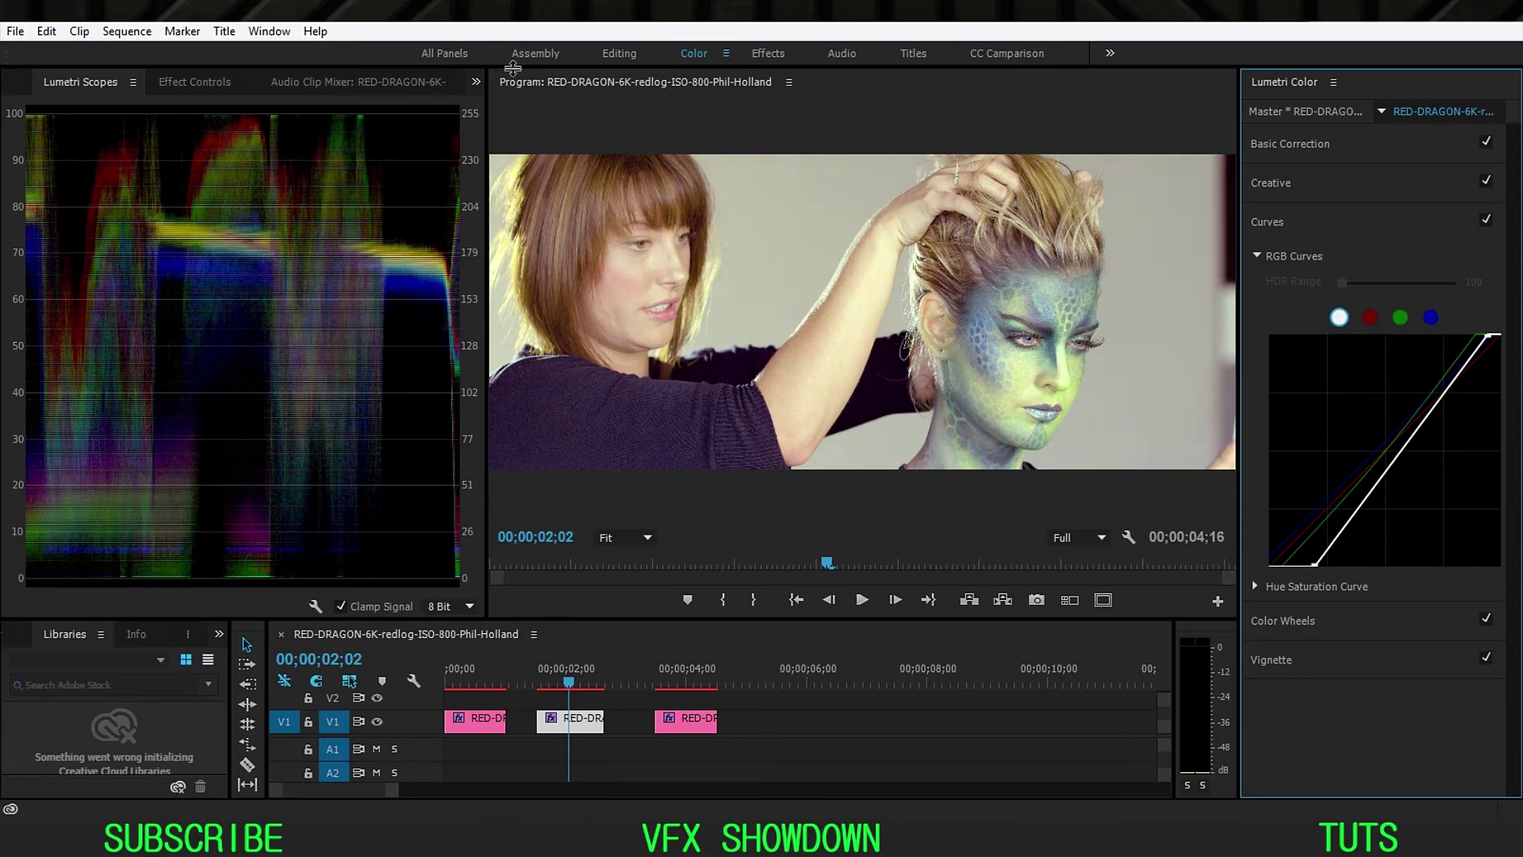
Switch to the CC Comparison workspace and load ISO-800 footage as reference for the first clip.
click(999, 55)
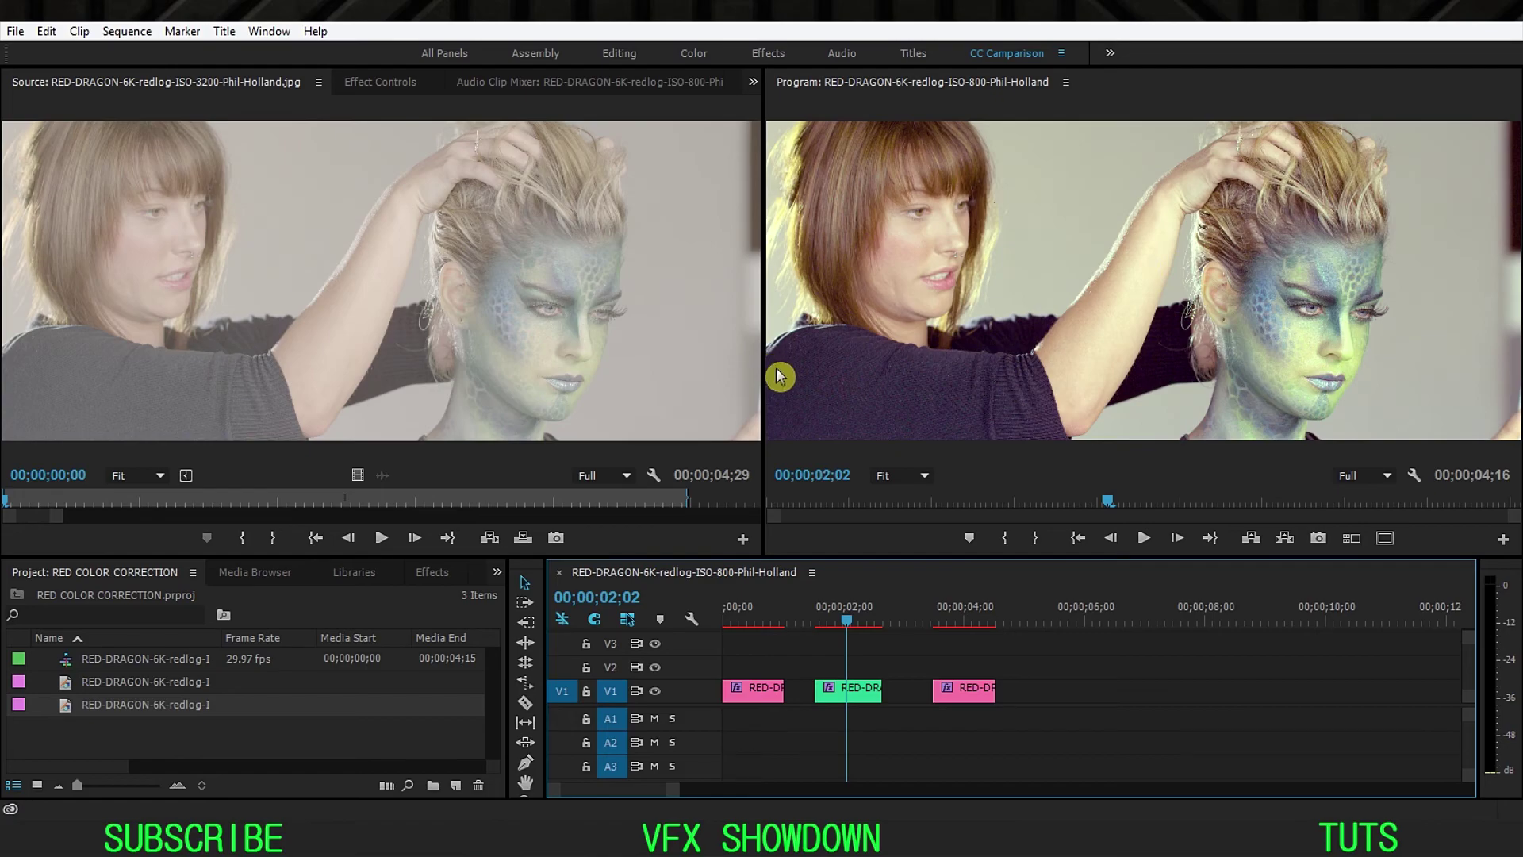
click(746, 622)
click(758, 689)
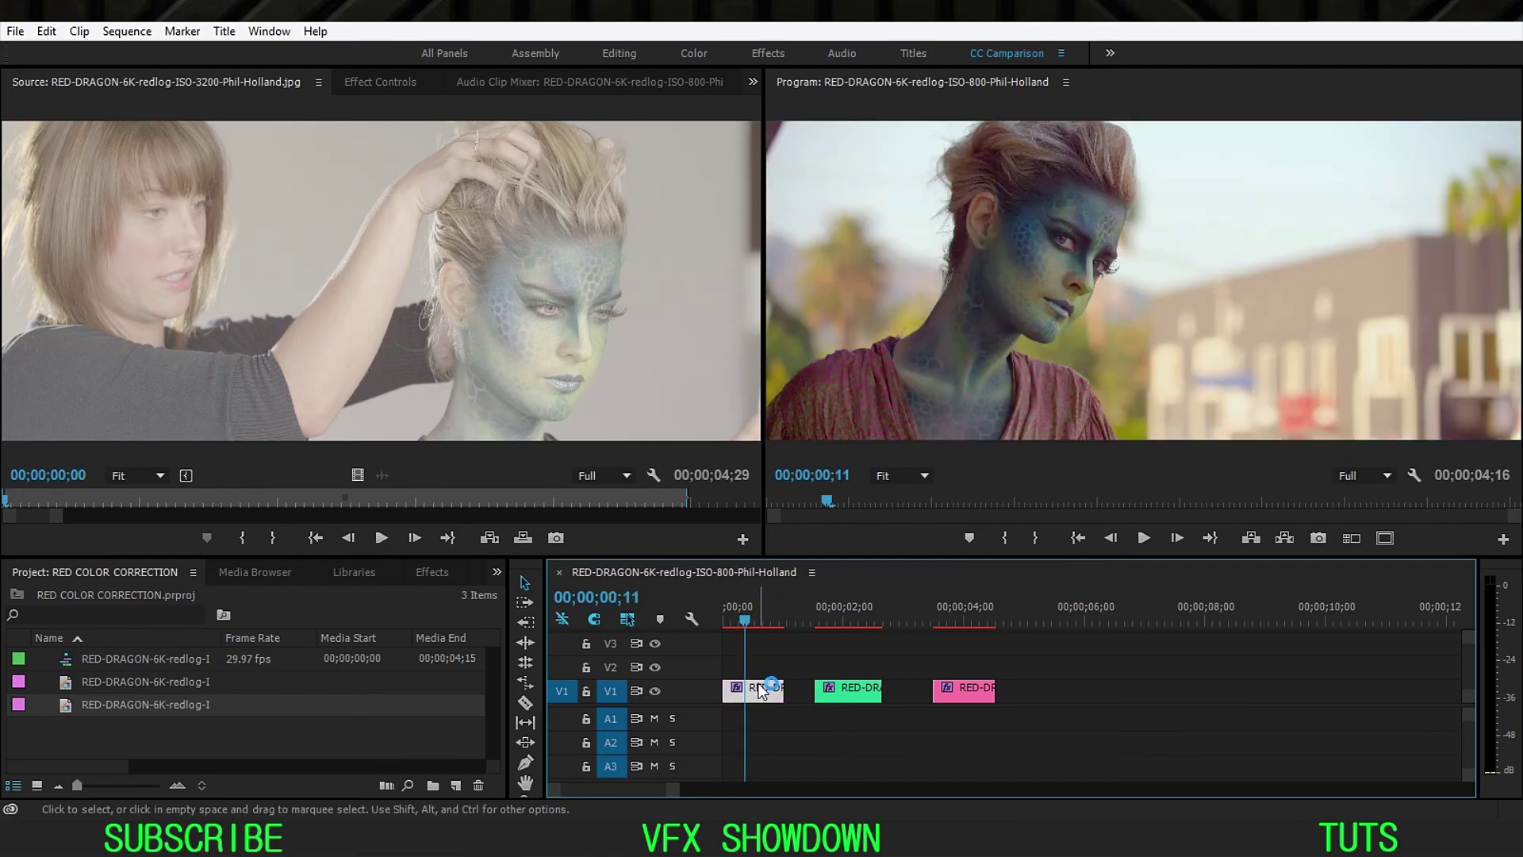
double_click(176, 684)
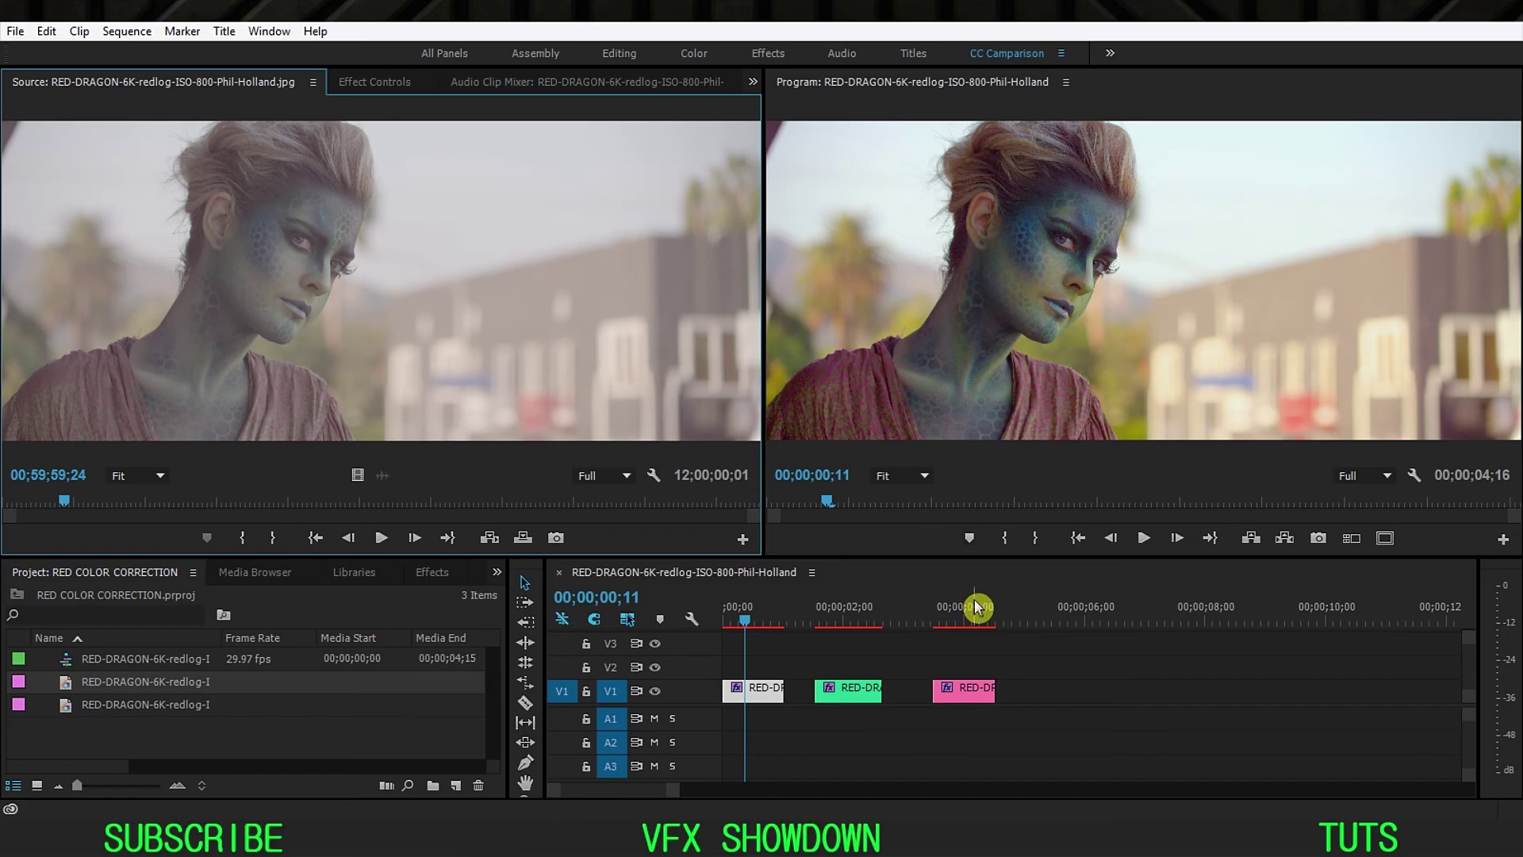
Select the second graded clip and load the ungraded ISO-3200 footage beside it.
click(854, 623)
click(851, 696)
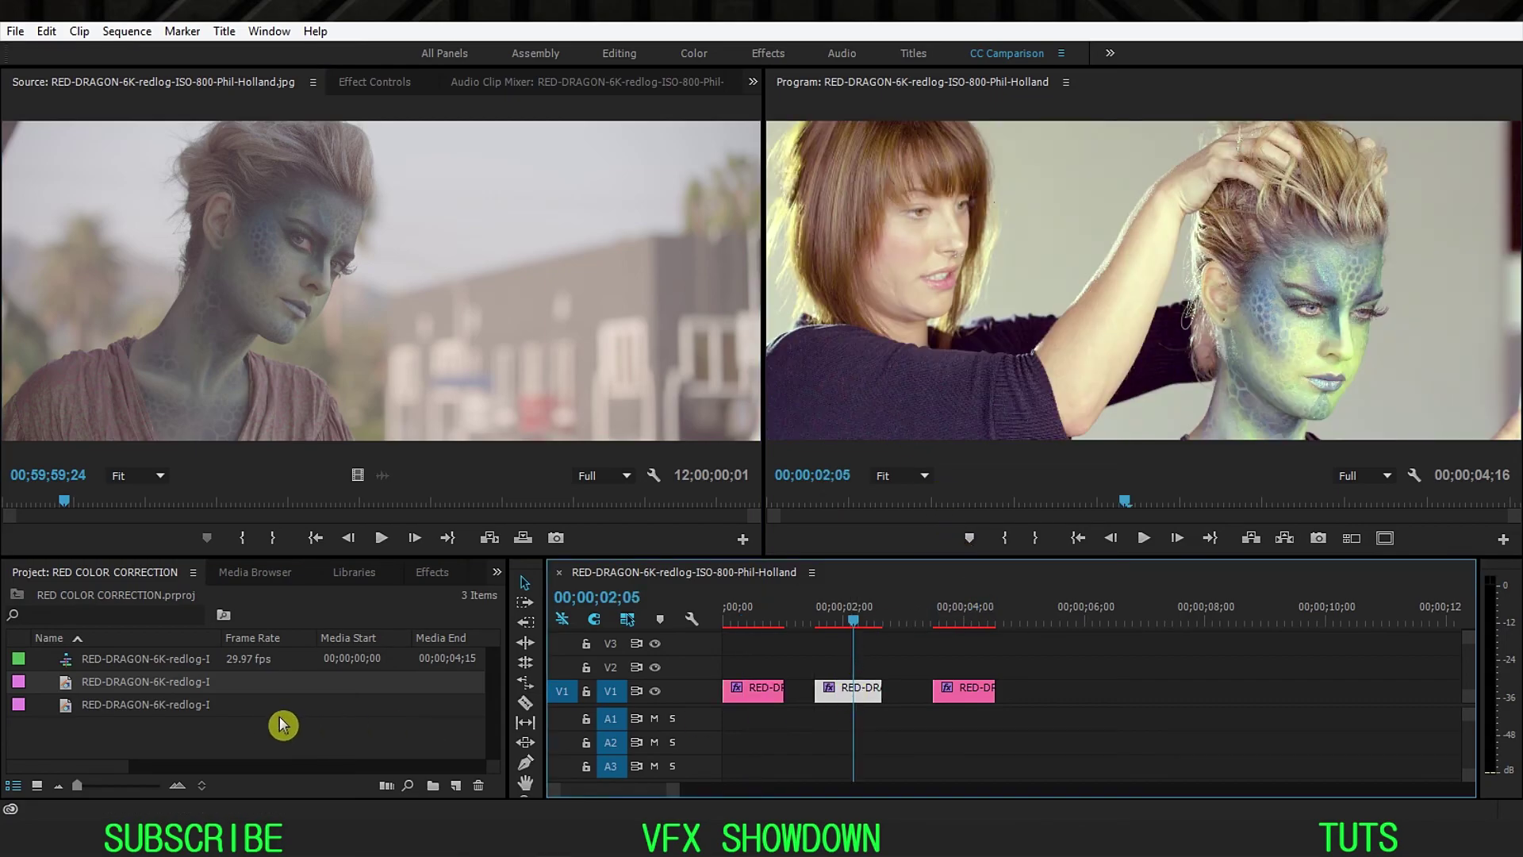
double_click(191, 705)
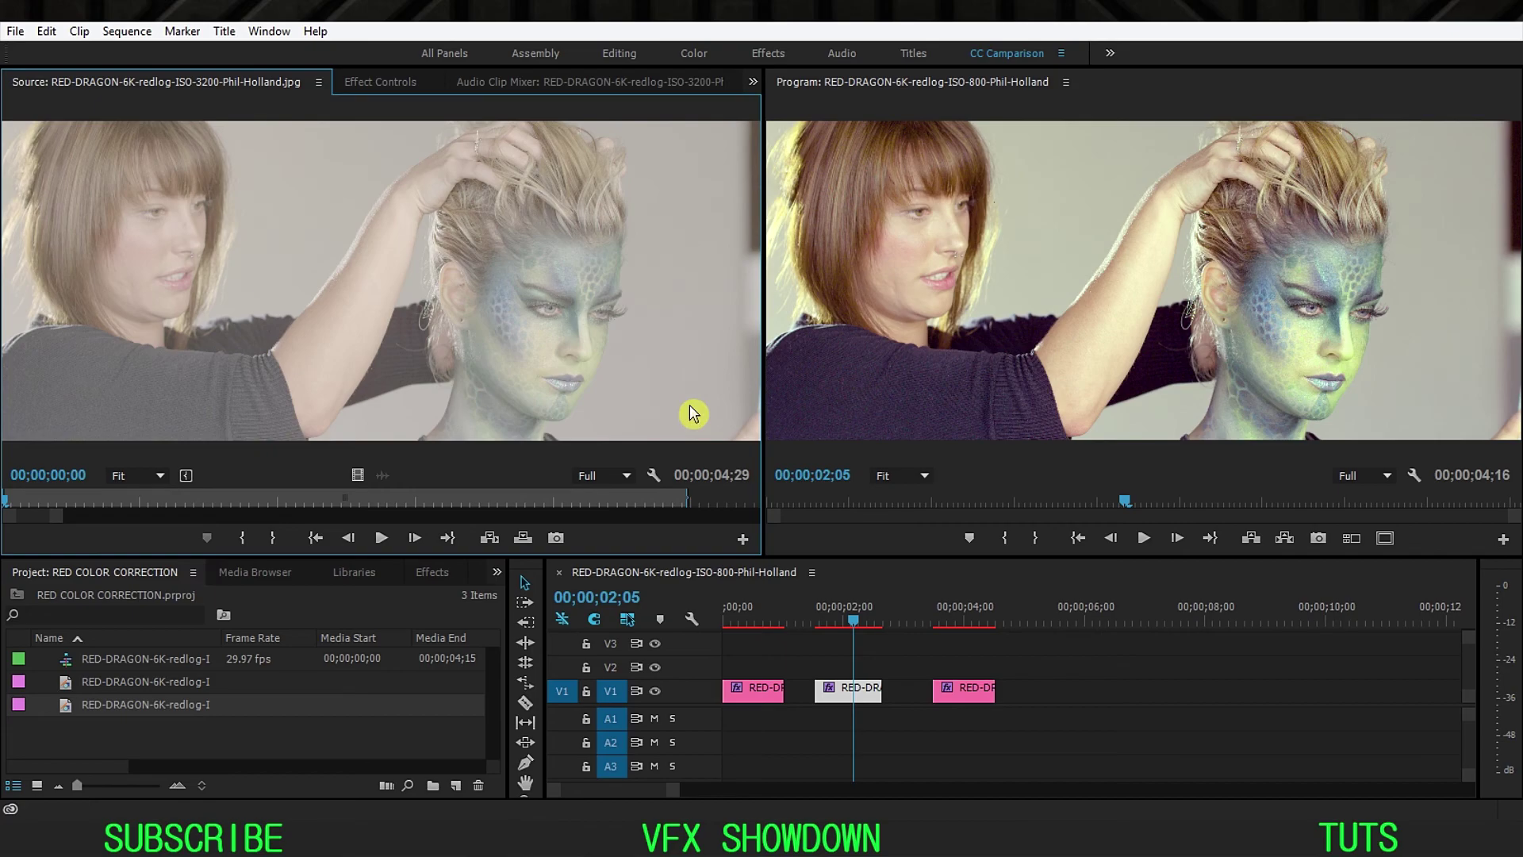